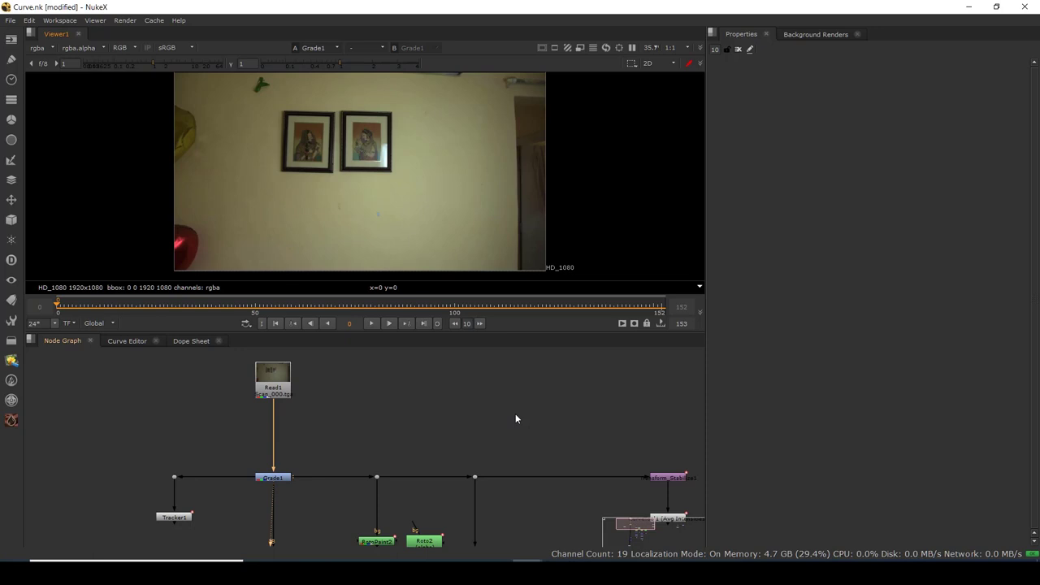
# - Play the Grade1 plate and view the Merge5 composite in the maximized viewer
pyautogui.moveTo(320, 447); pyautogui.dragTo(225, 506)
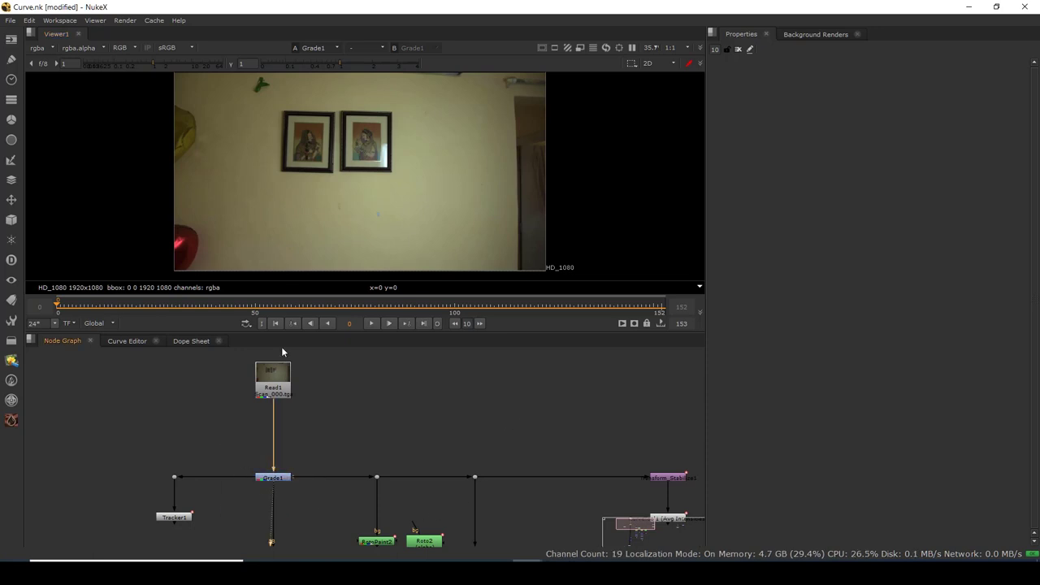
pyautogui.click(371, 323)
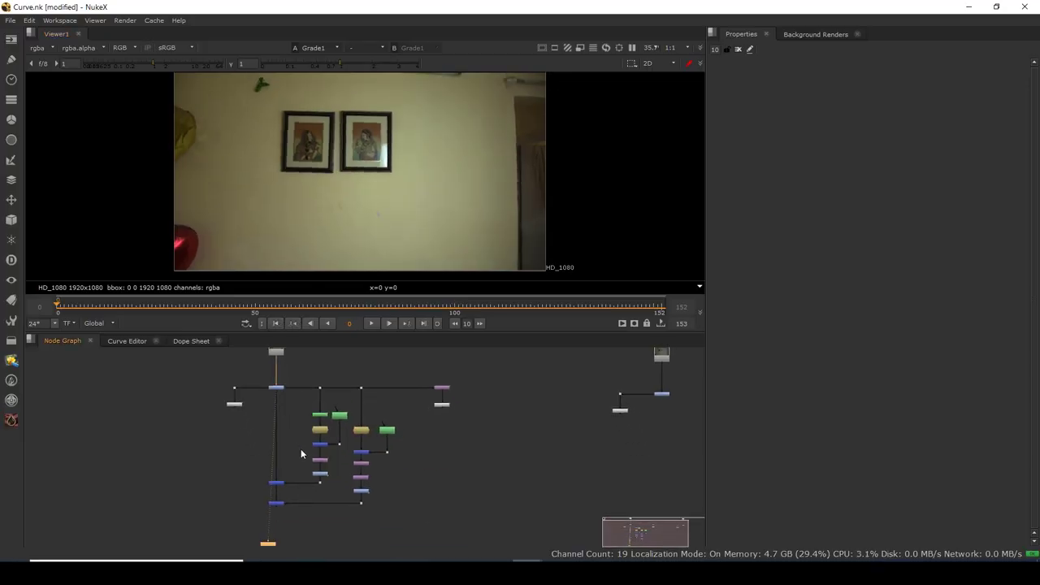
pyautogui.press('space')
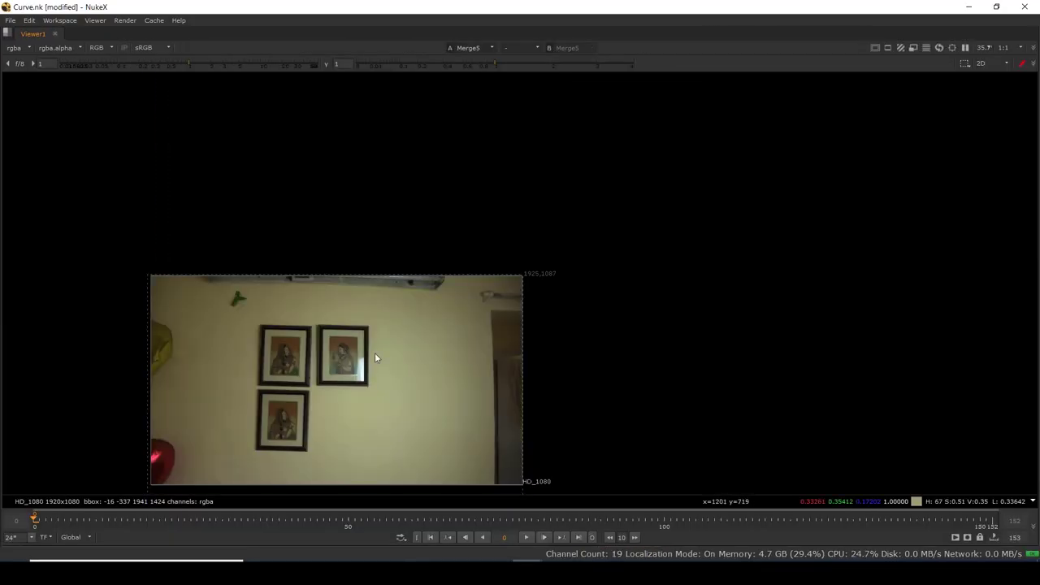
pyautogui.press('space')
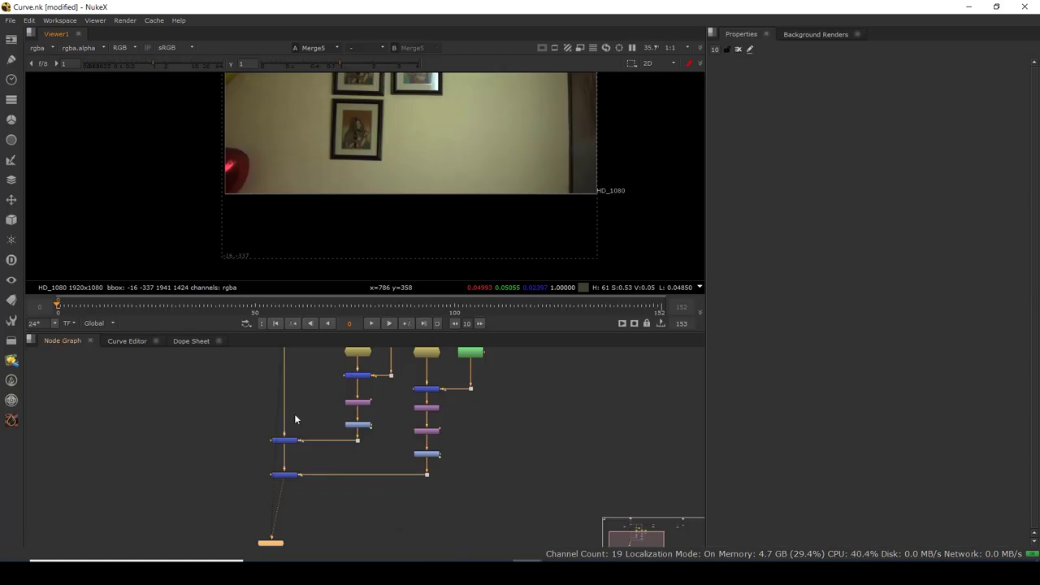
# - Display the Grade1 output in the maximized viewer
pyautogui.moveTo(296, 358); pyautogui.dragTo(295, 483)
pyautogui.click(283, 439)
pyautogui.press('1')
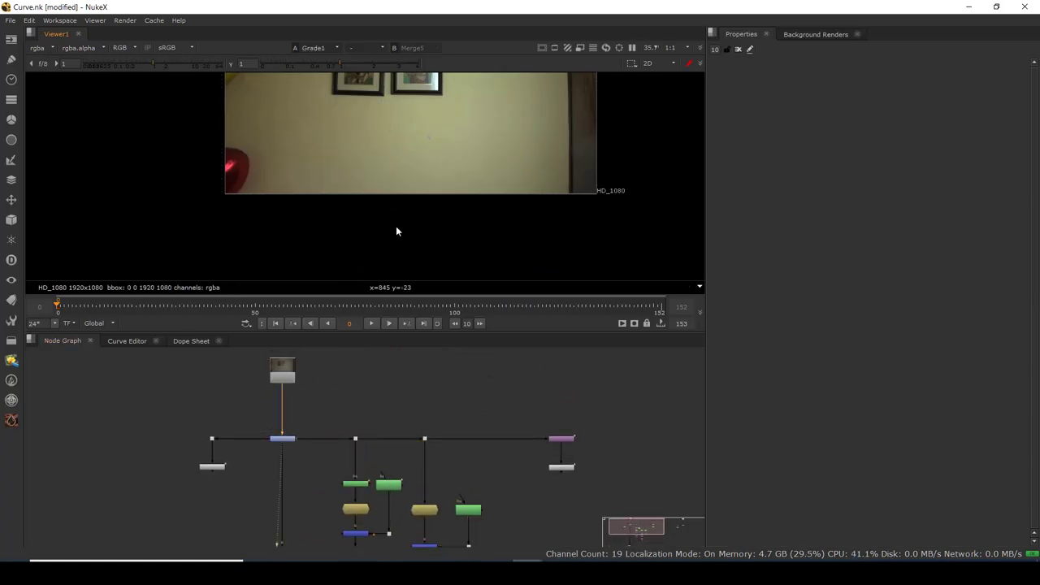
pyautogui.press('space')
pyautogui.scroll(2, 382, 276)
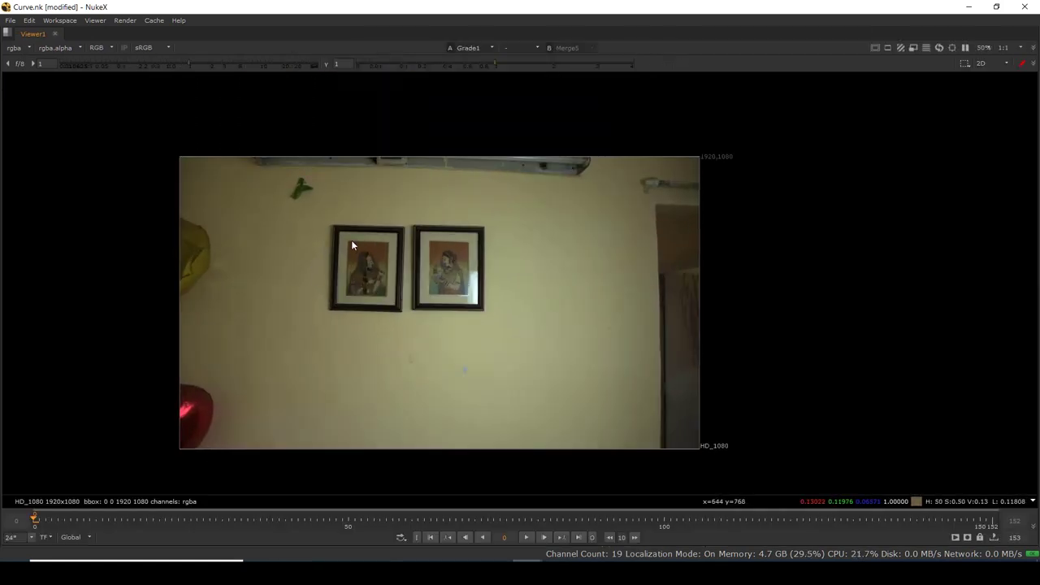
# - Compare the Grade1 plate with the Merge5 composite, inspecting the wall and the framed pictures up close
pyautogui.press('2')
pyautogui.press('1')
pyautogui.press('2')
pyautogui.press('1')
pyautogui.scroll(7, 435, 377)
pyautogui.press('2')
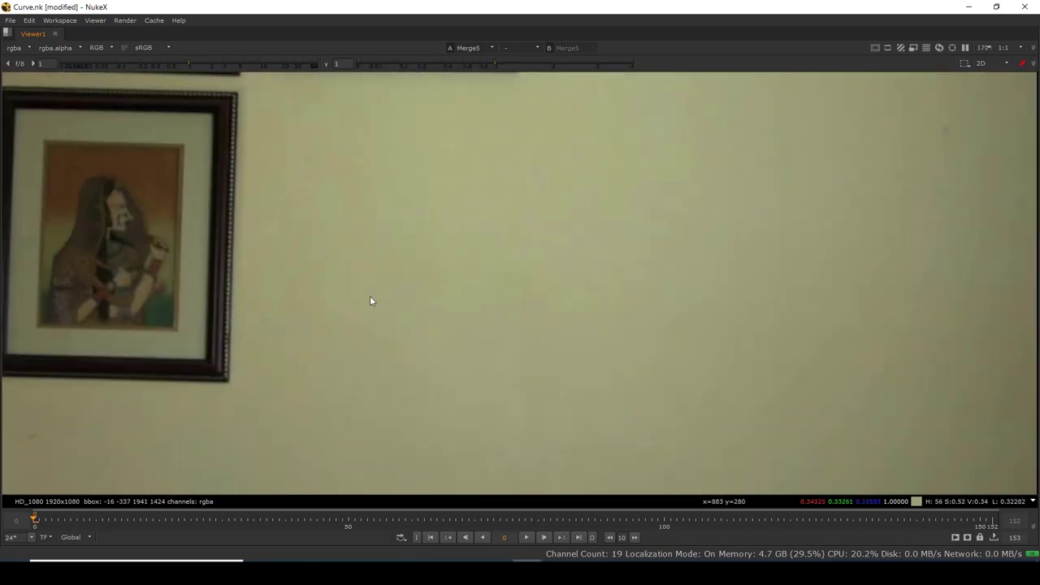
pyautogui.press('1')
pyautogui.press('2')
pyautogui.press('1')
pyautogui.press('2')
pyautogui.scroll(-7, 390, 295)
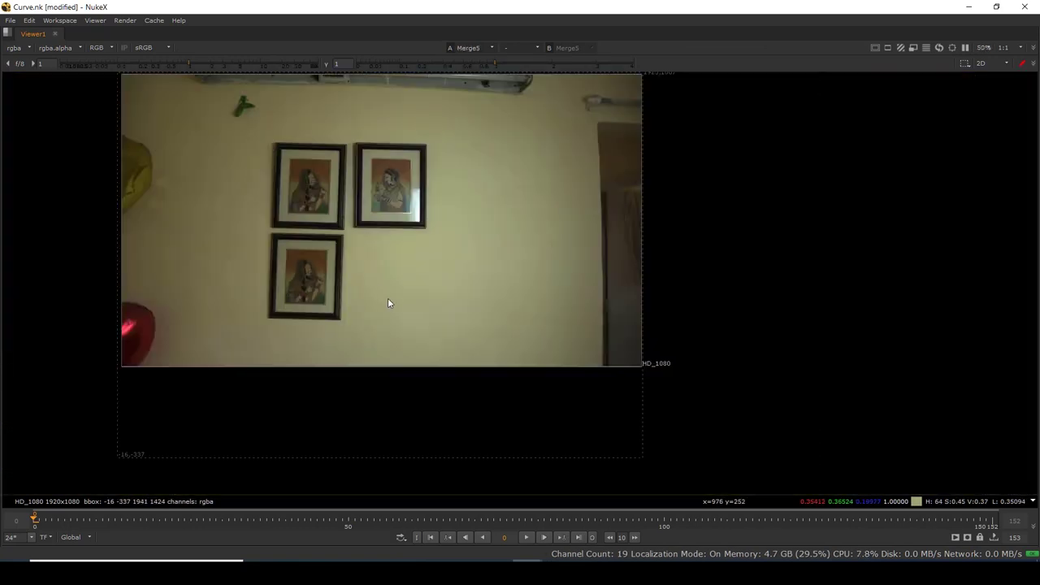
pyautogui.scroll(1, 380, 308)
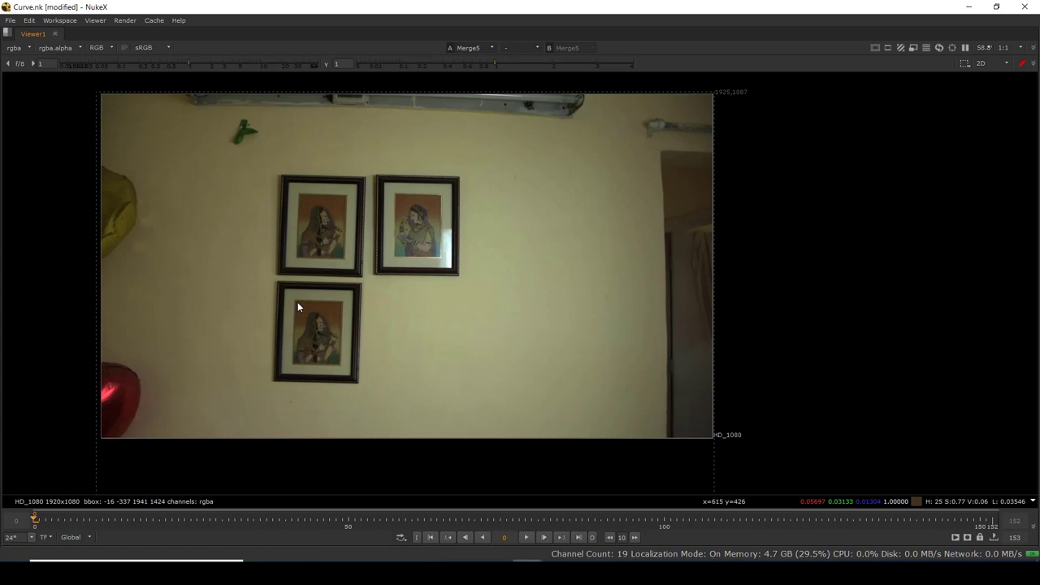
pyautogui.scroll(-2, 361, 304)
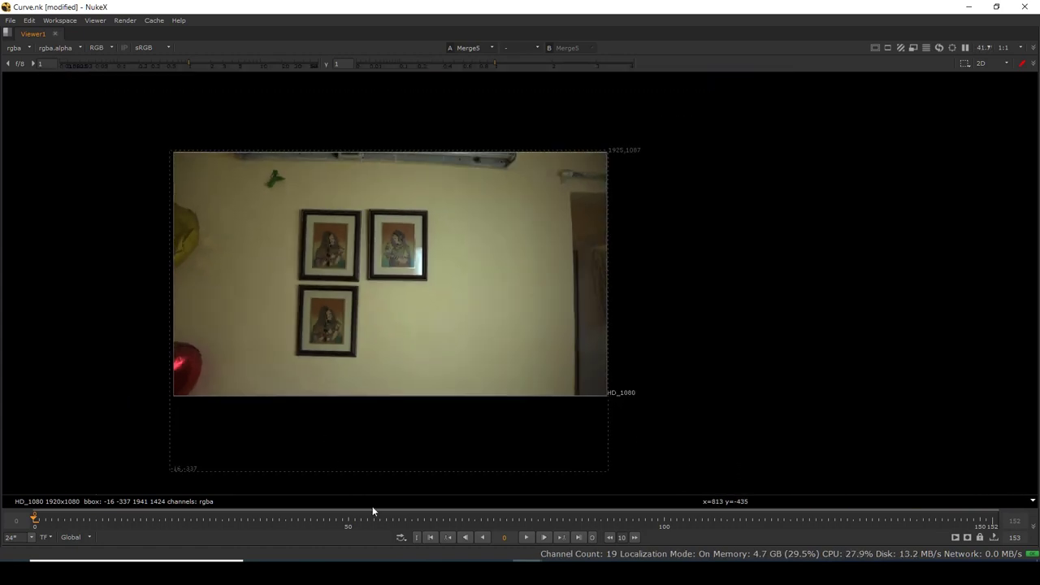
# - Play back the Merge5 composite, return to the first frame and fit the image in the viewer
pyautogui.click(526, 537)
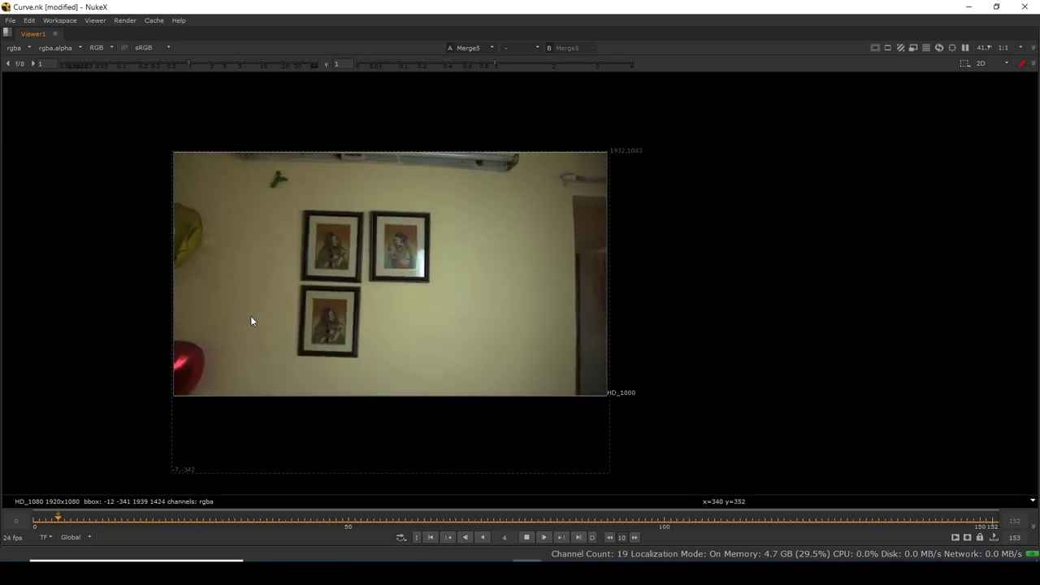
pyautogui.click(526, 538)
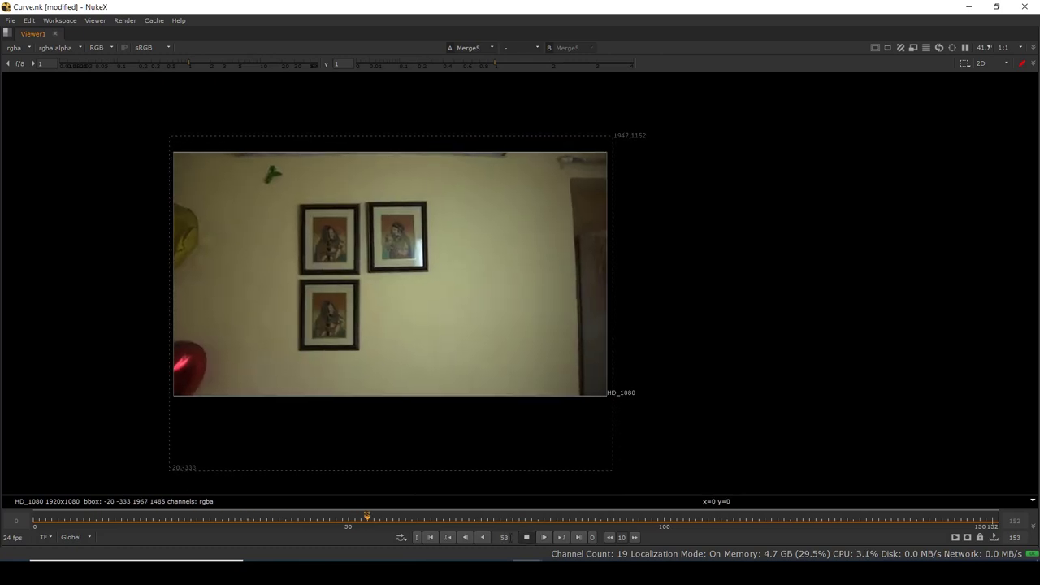
pyautogui.click(429, 537)
pyautogui.scroll(-3, 325, 337)
pyautogui.press('f')
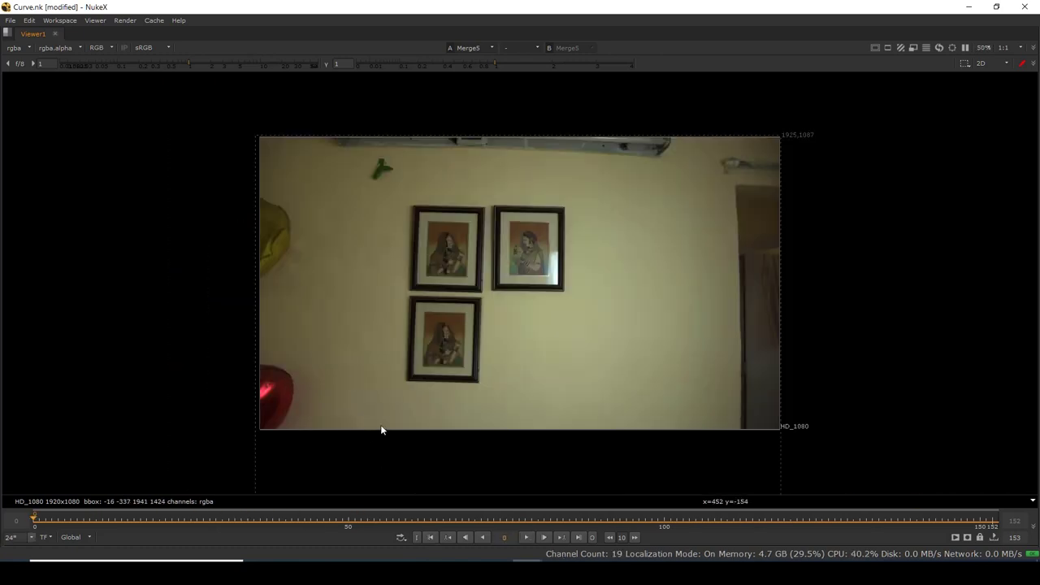
# - Display the Read2 footage in the viewer, play it back and return to the first frame
pyautogui.press('space')
pyautogui.scroll(-4, 420, 451)
pyautogui.moveTo(420, 451); pyautogui.dragTo(306, 452)
pyautogui.scroll(2, 343, 446)
pyautogui.scroll(3, 325, 446)
pyautogui.moveTo(568, 431); pyautogui.dragTo(327, 478)
pyautogui.click(336, 391)
pyautogui.press('1')
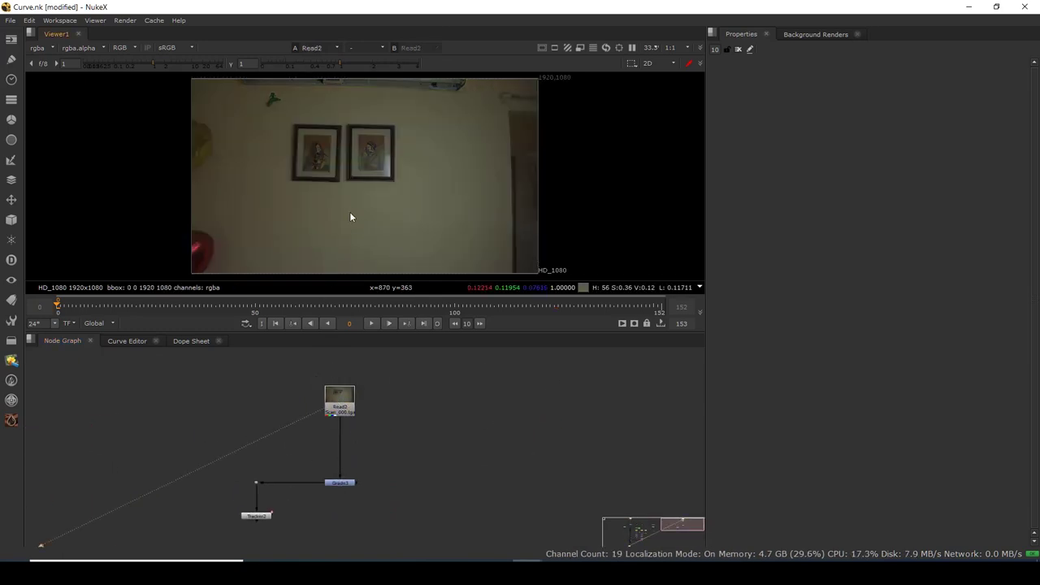
pyautogui.click(371, 324)
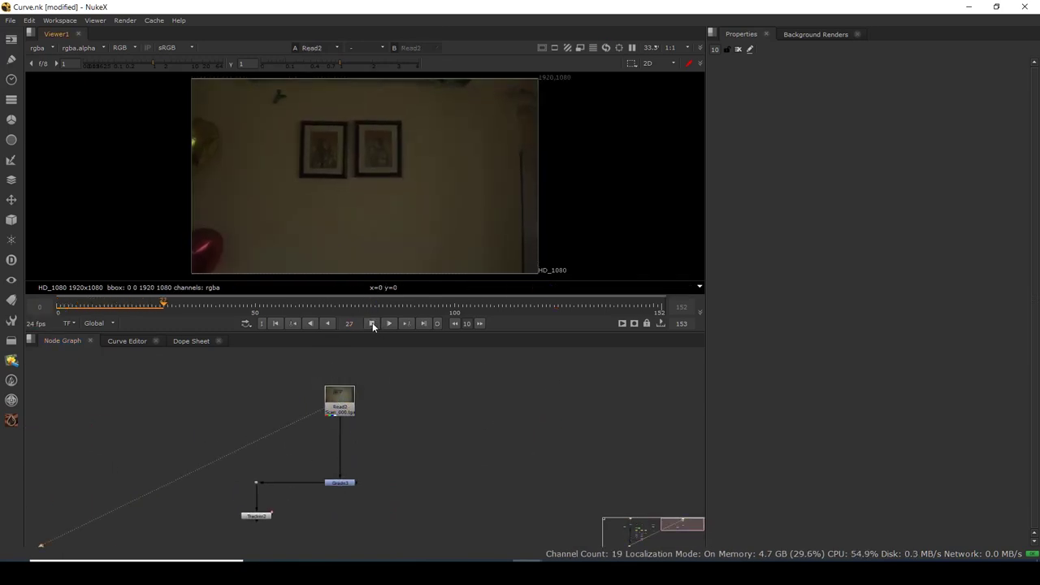
pyautogui.click(371, 324)
pyautogui.click(275, 324)
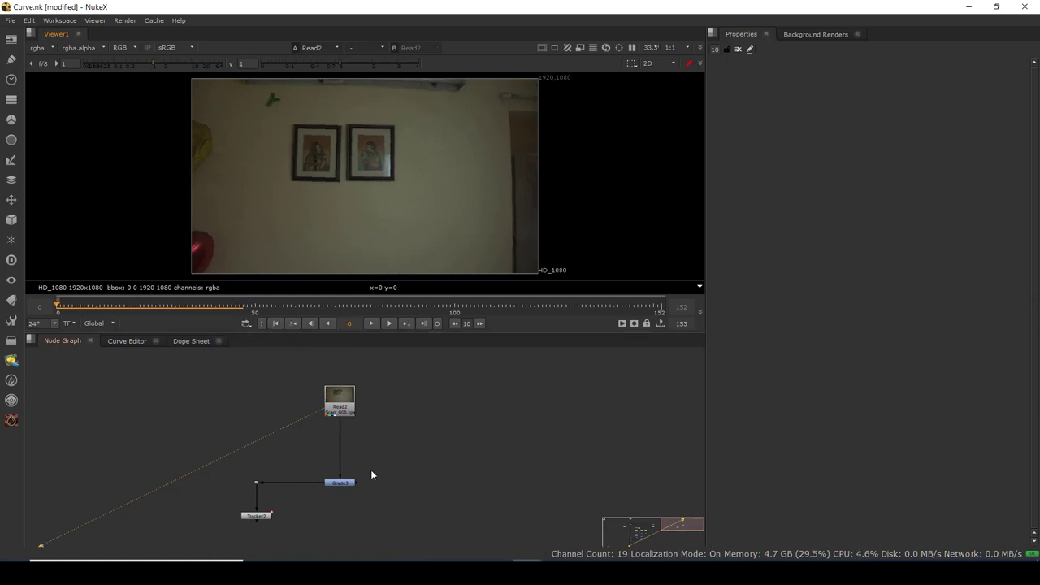
# - Display the Grade3 output in the viewer
pyautogui.moveTo(382, 469); pyautogui.dragTo(314, 508)
pyautogui.press('1')
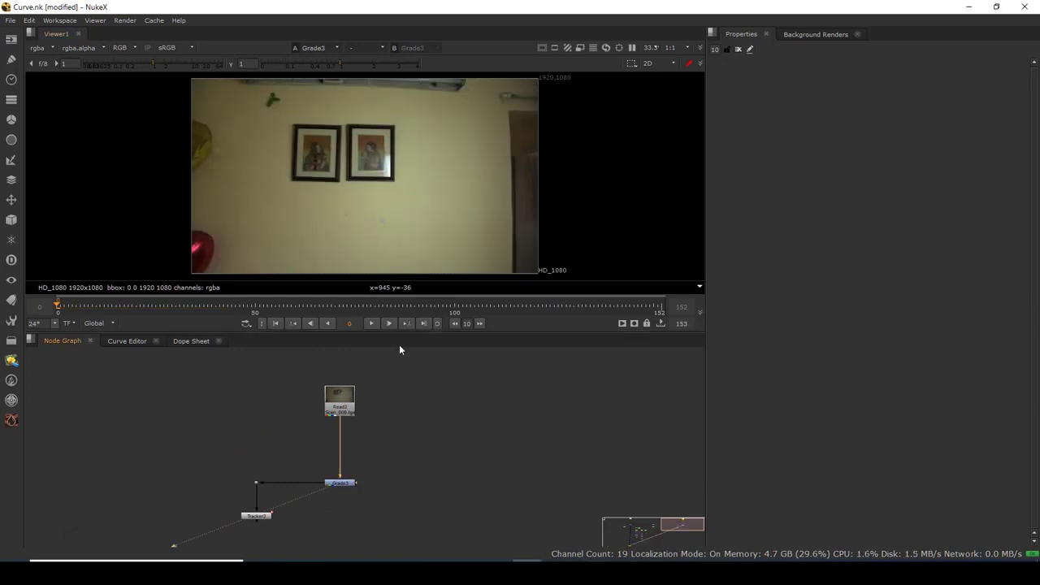
pyautogui.scroll(5, 325, 476)
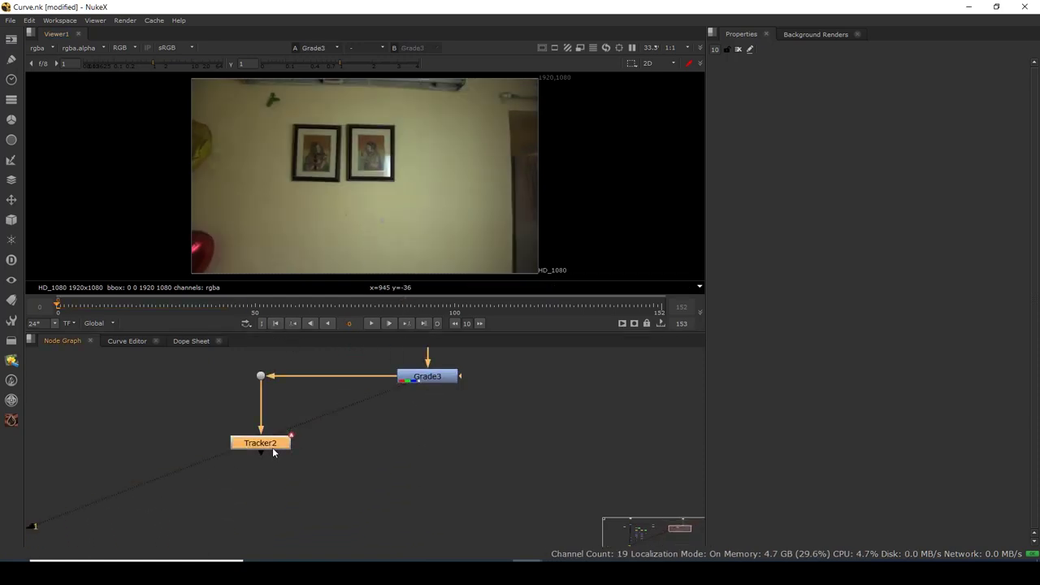
# - Open and view Tracker2, play back its tracks on the picture frame, return to the first frame and close its properties
pyautogui.doubleClick(272, 447)
pyautogui.press('1')
pyautogui.click(277, 455)
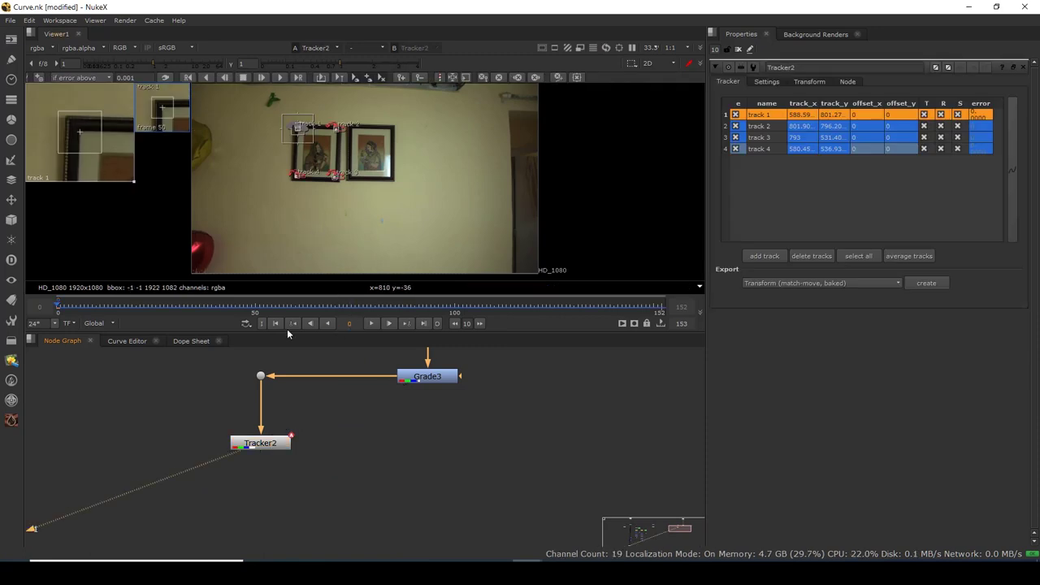
pyautogui.click(371, 324)
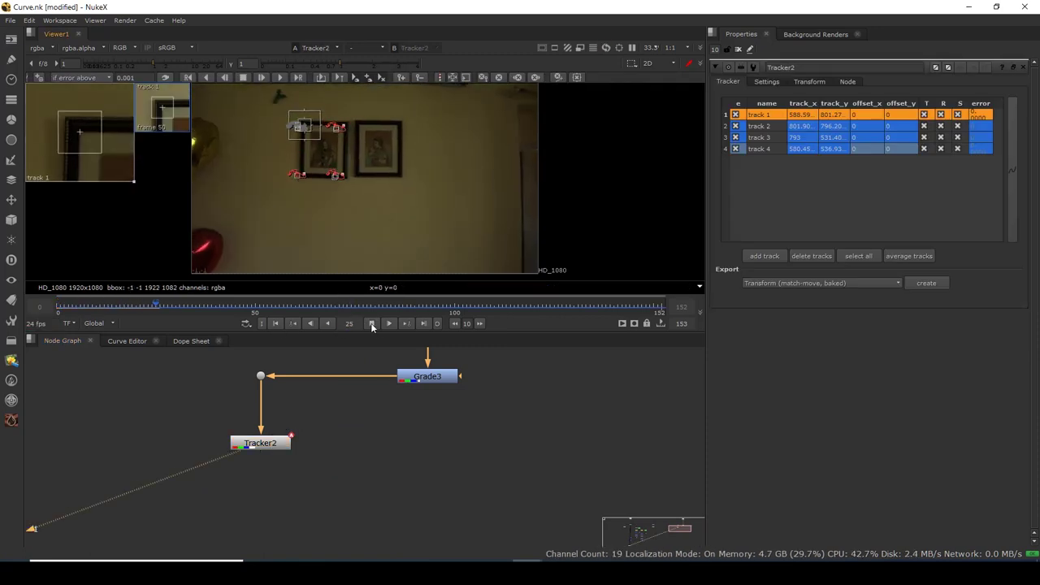
pyautogui.click(275, 323)
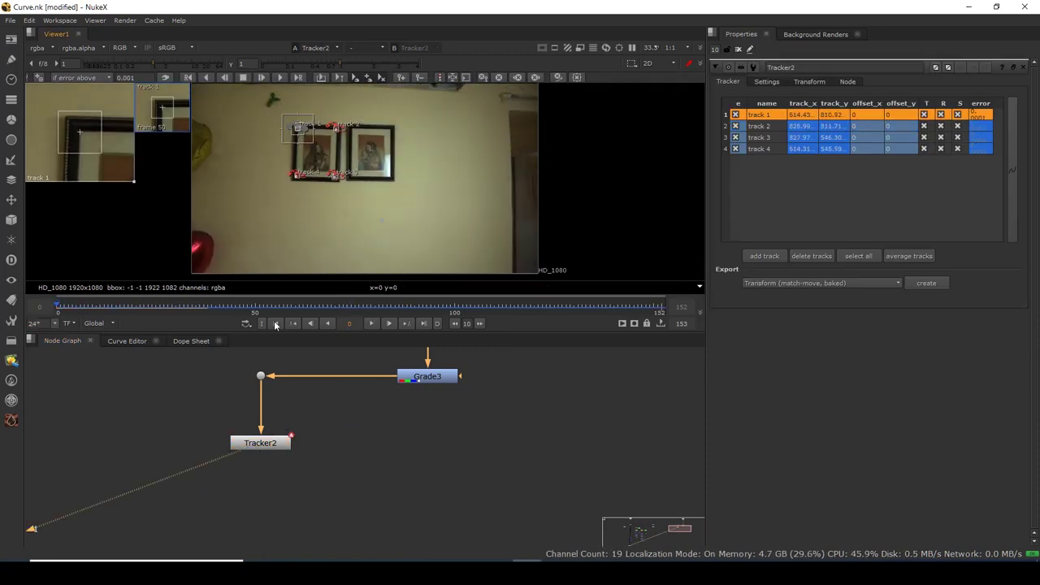
pyautogui.click(737, 50)
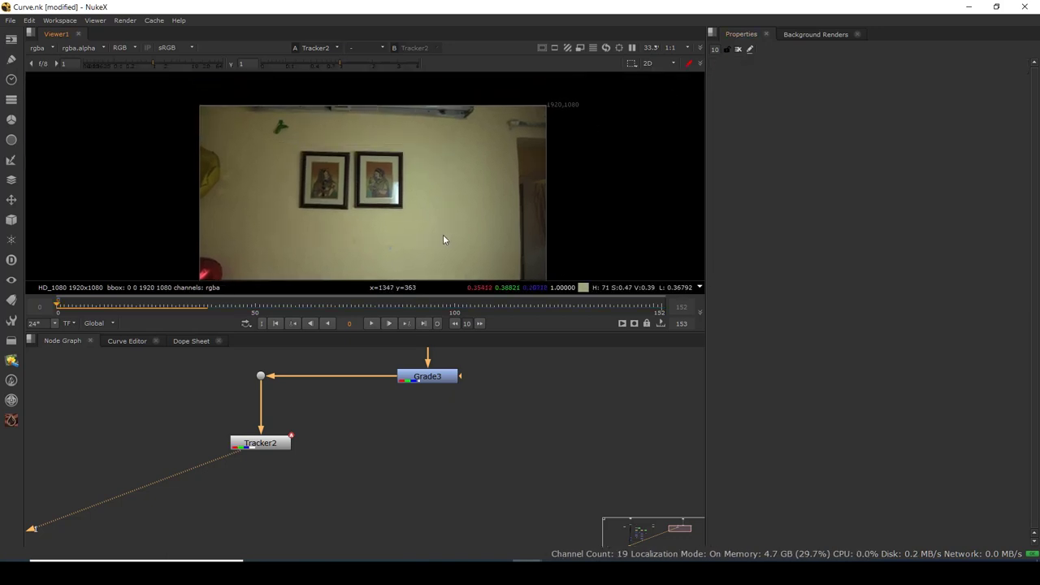
pyautogui.scroll(3, 312, 167)
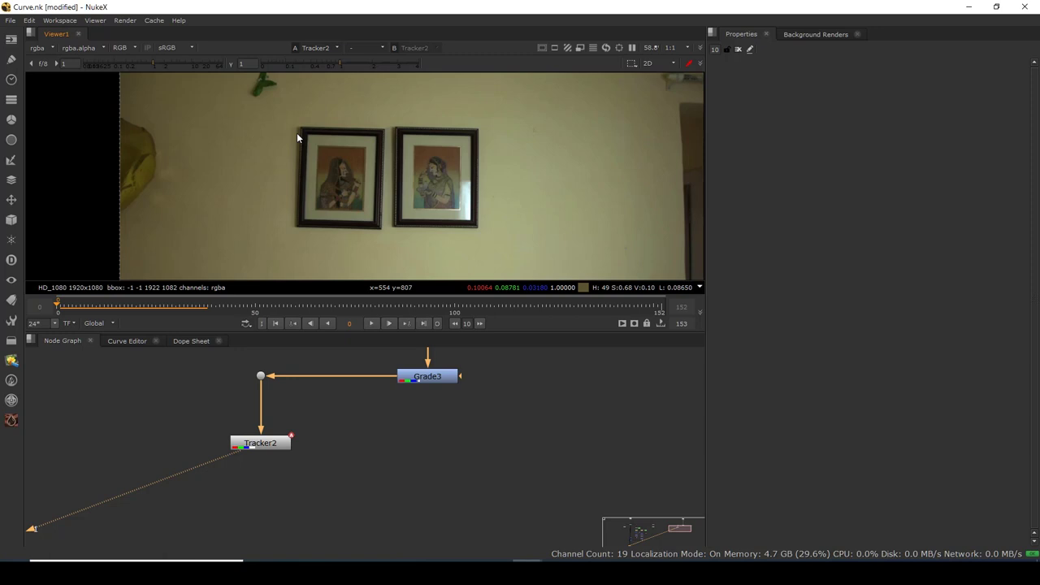
pyautogui.scroll(-5, 381, 426)
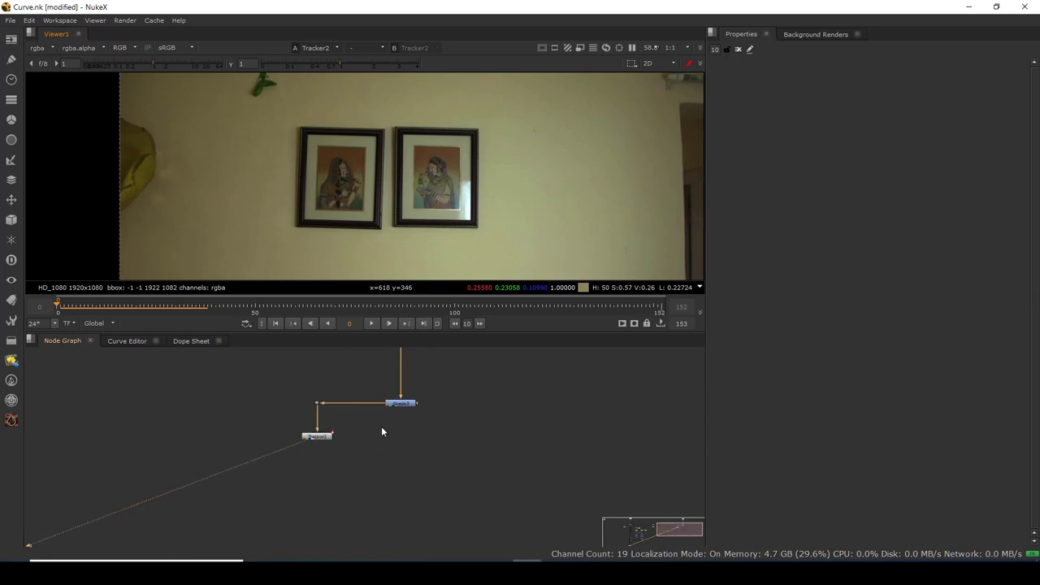
pyautogui.scroll(-3, 430, 430)
pyautogui.moveTo(335, 443); pyautogui.dragTo(359, 433)
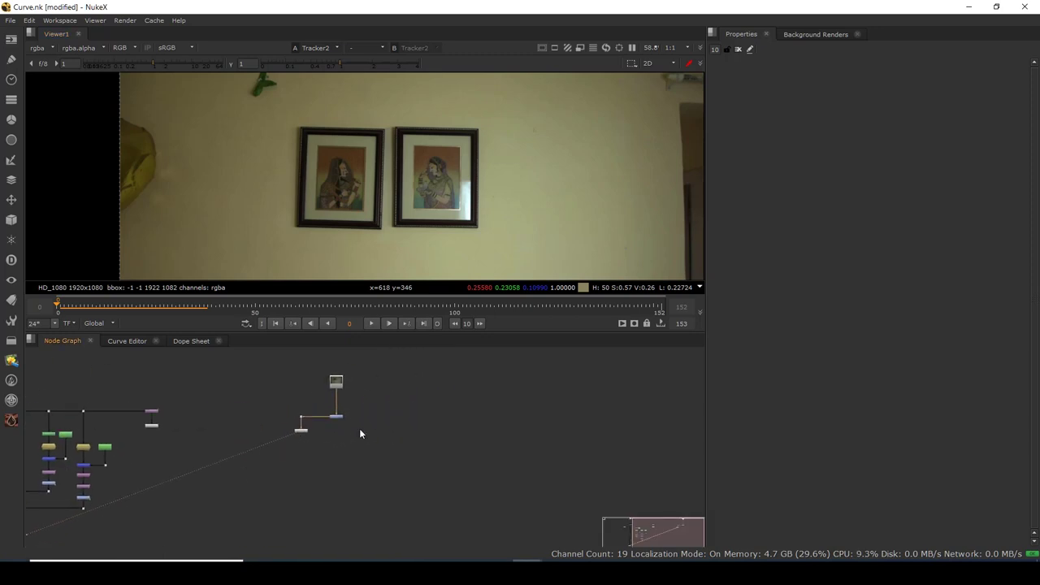
# - Add a CurveTool node and connect it to the output of Grade3, placed level beside it
pyautogui.scroll(2, 394, 424)
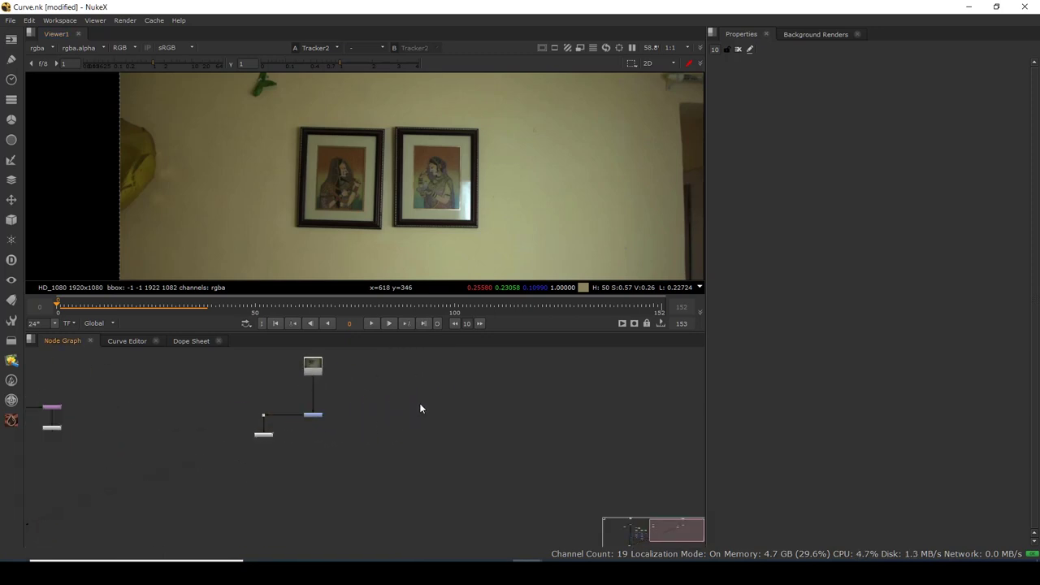
pyautogui.scroll(3, 302, 424)
pyautogui.scroll(2, 333, 433)
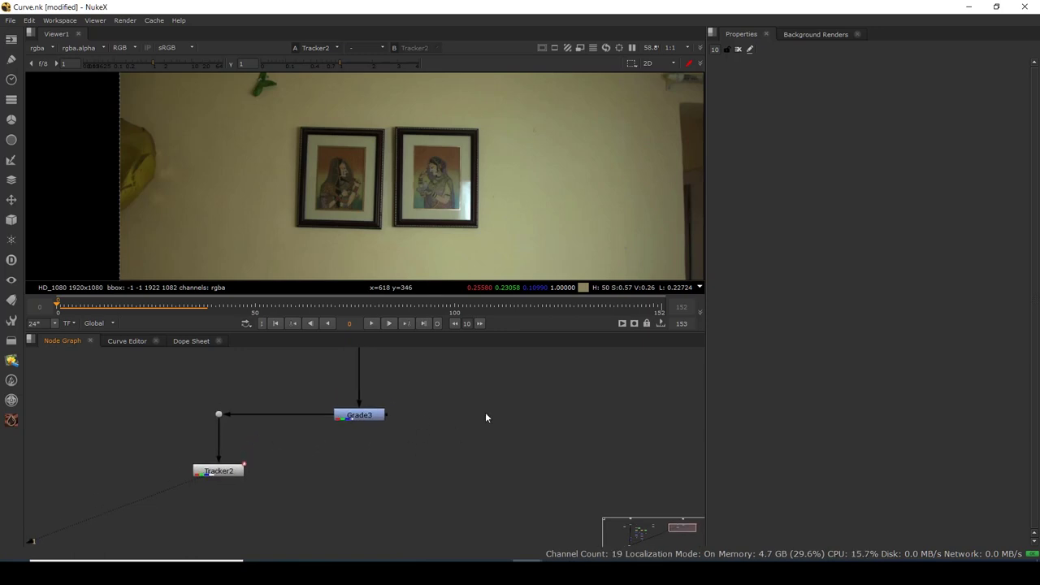
pyautogui.press('Tab')
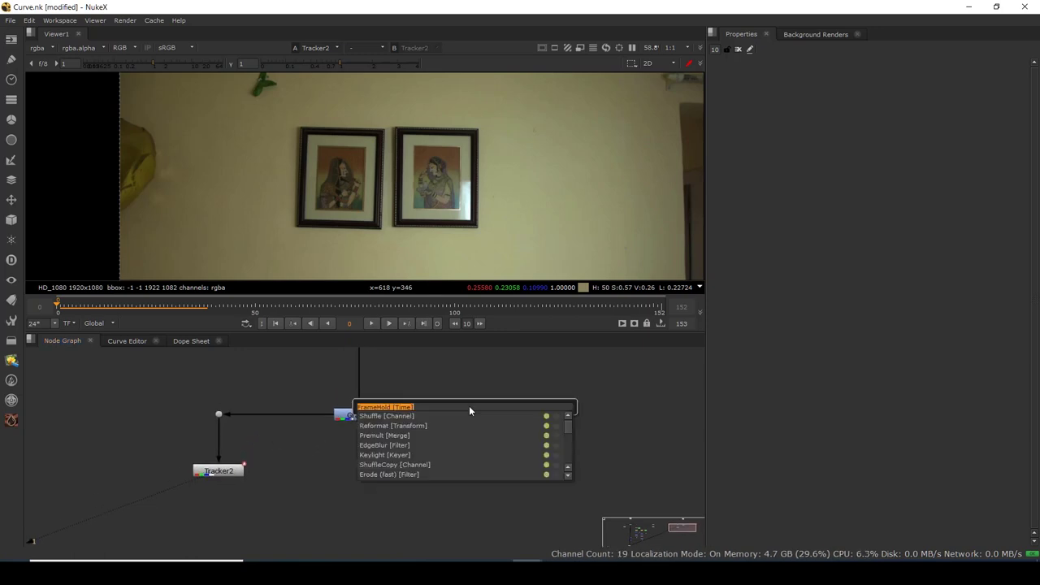
pyautogui.write('curv')
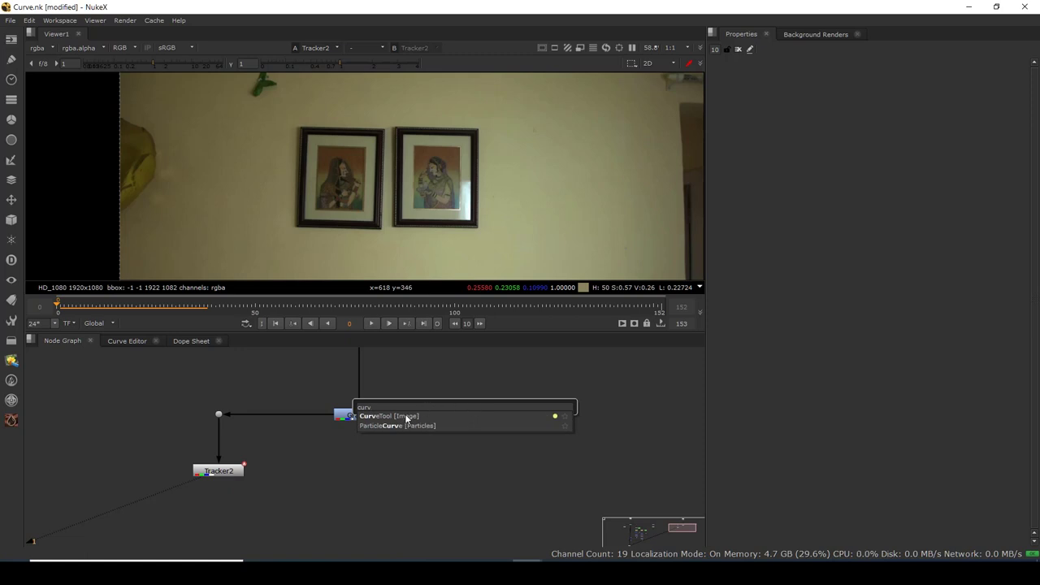
pyautogui.press('Return')
pyautogui.scroll(-5, 502, 448)
pyautogui.scroll(2, 410, 463)
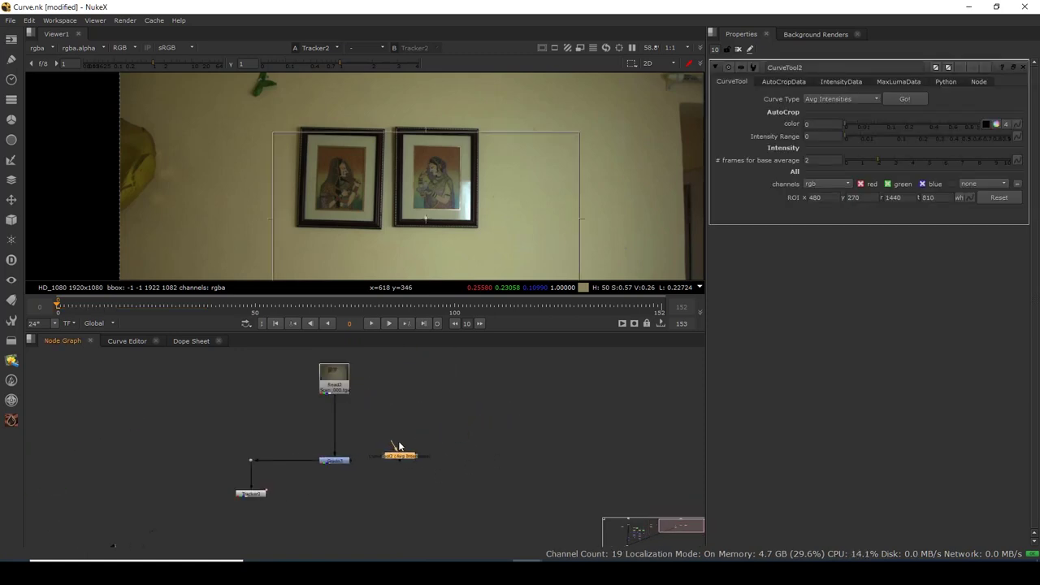
pyautogui.moveTo(399, 445); pyautogui.dragTo(524, 461)
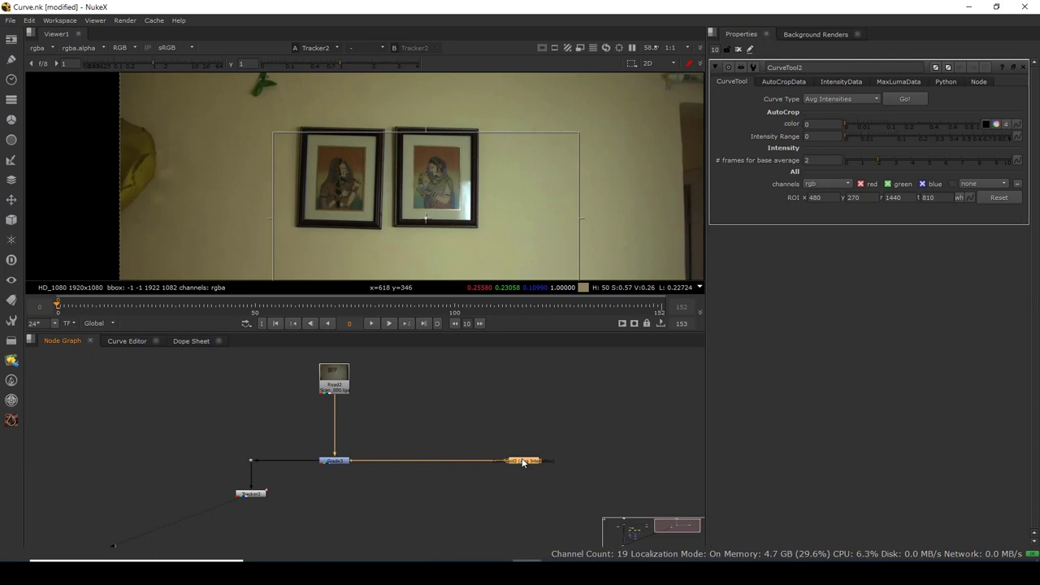
# - Examine the CurveTool's region box over the image and its AutoCropData, IntensityData, MaxLumaData and Python settings
pyautogui.scroll(-3, 430, 255)
pyautogui.moveTo(418, 219); pyautogui.dragTo(360, 219)
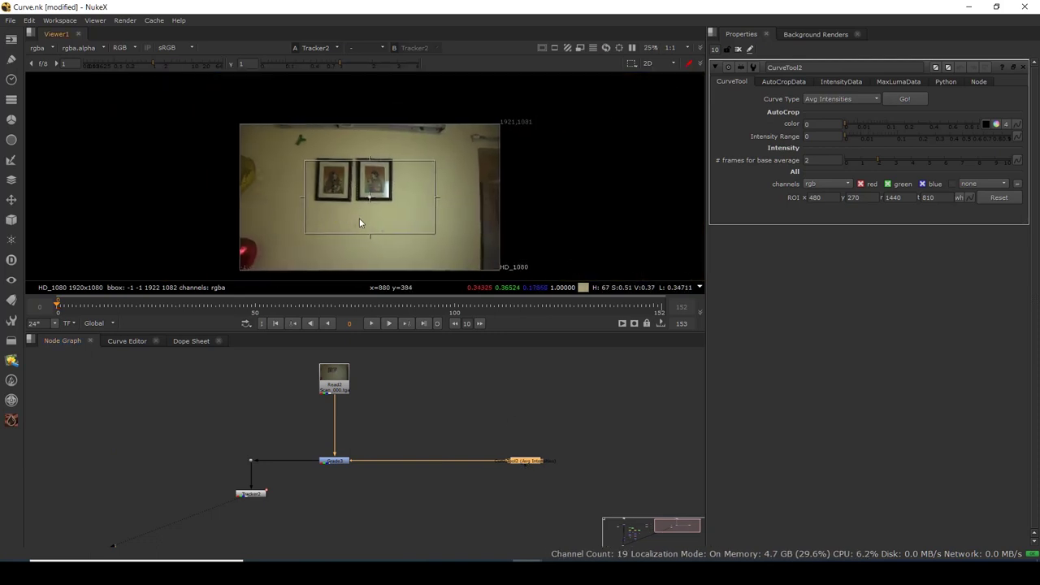
pyautogui.scroll(1, 360, 219)
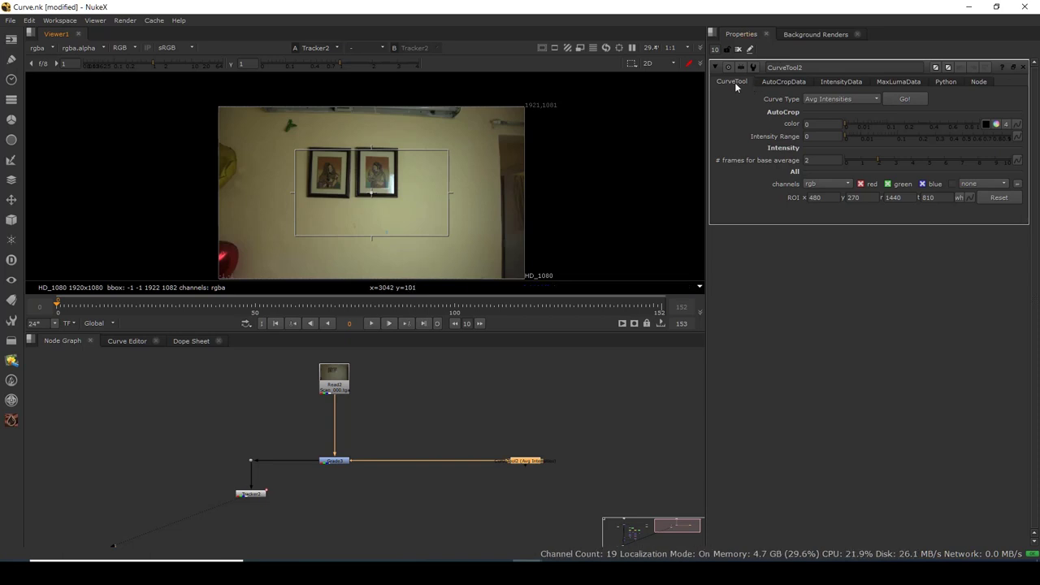
pyautogui.click(783, 82)
pyautogui.click(837, 82)
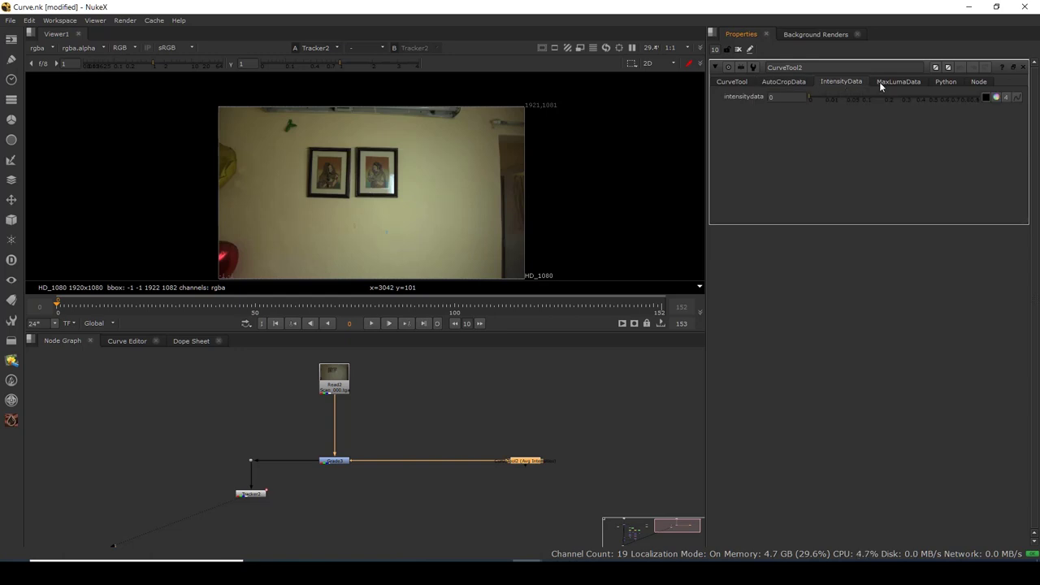
pyautogui.click(897, 82)
pyautogui.click(946, 82)
pyautogui.click(733, 82)
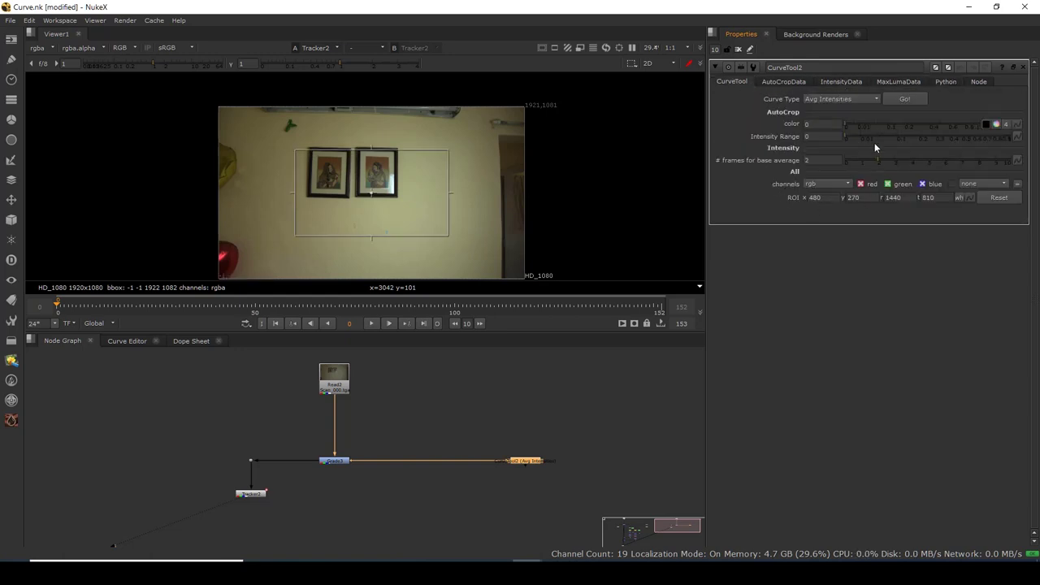
# - Review the CurveTool's AutoCropData, IntensityData and MaxLumaData settings again and return to its main CurveTool settings
pyautogui.click(785, 82)
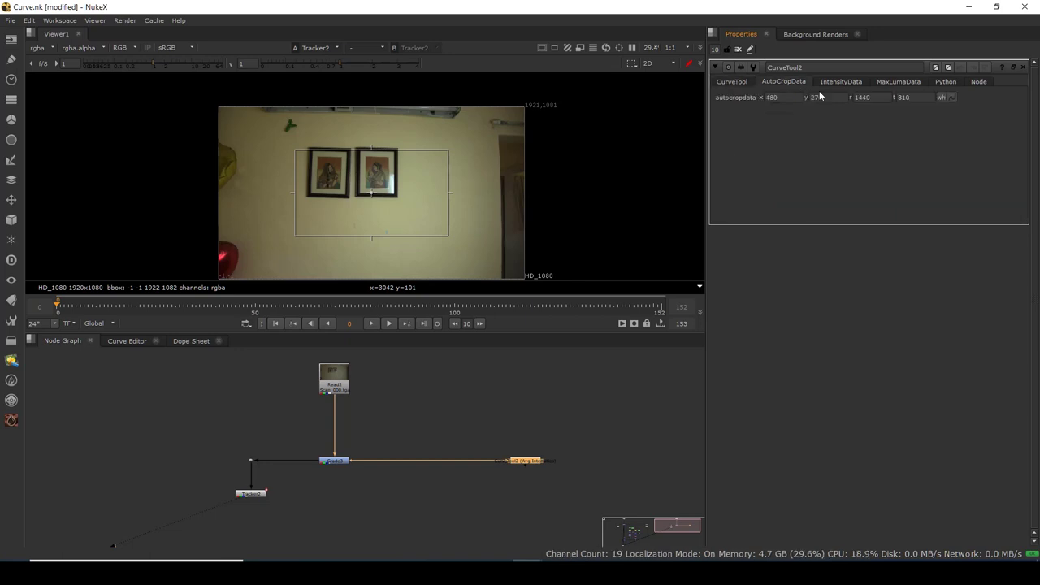
pyautogui.click(837, 83)
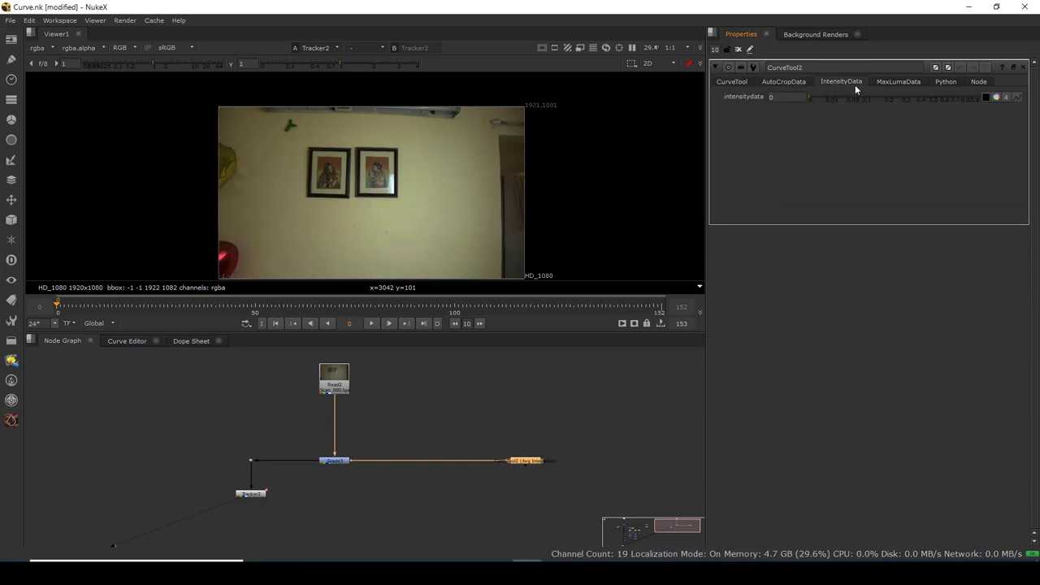
pyautogui.click(899, 82)
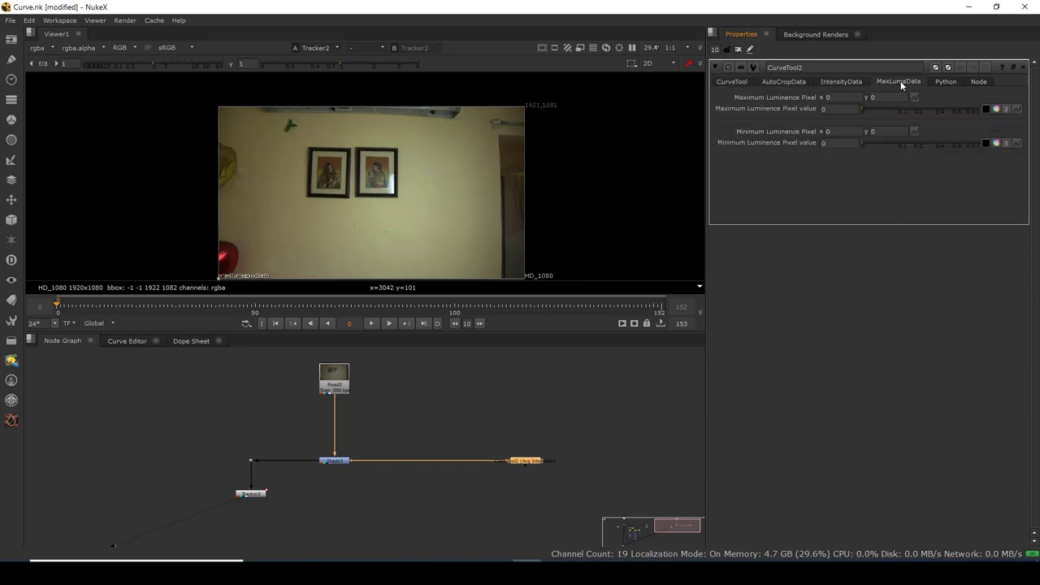
pyautogui.click(847, 77)
pyautogui.click(731, 82)
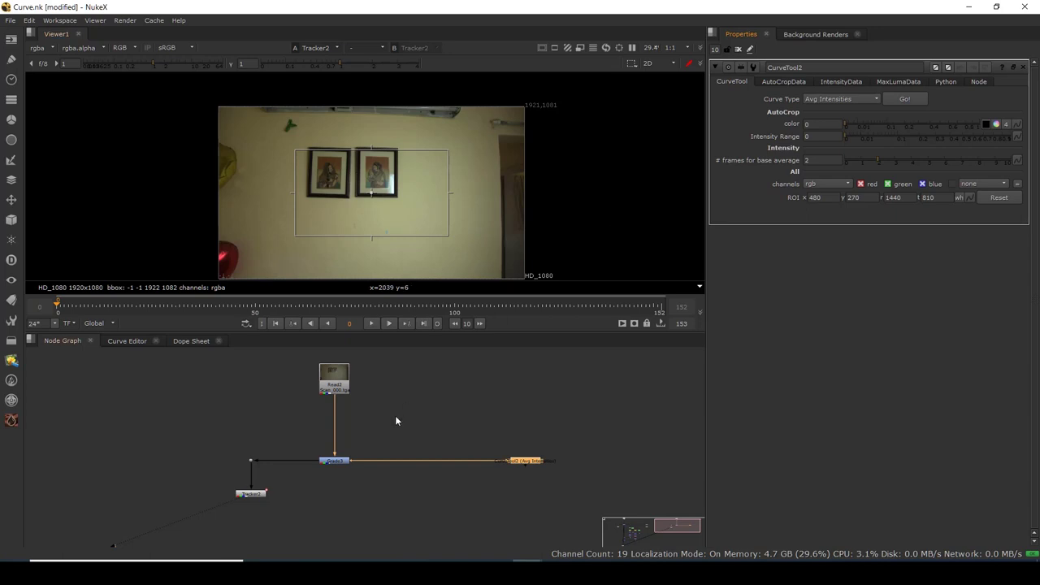
# - Move the CurveTool's region box onto the bare wall below the picture frames and shrink it to about x 860, y 163, r 1232, t 401
pyautogui.scroll(2, 394, 236)
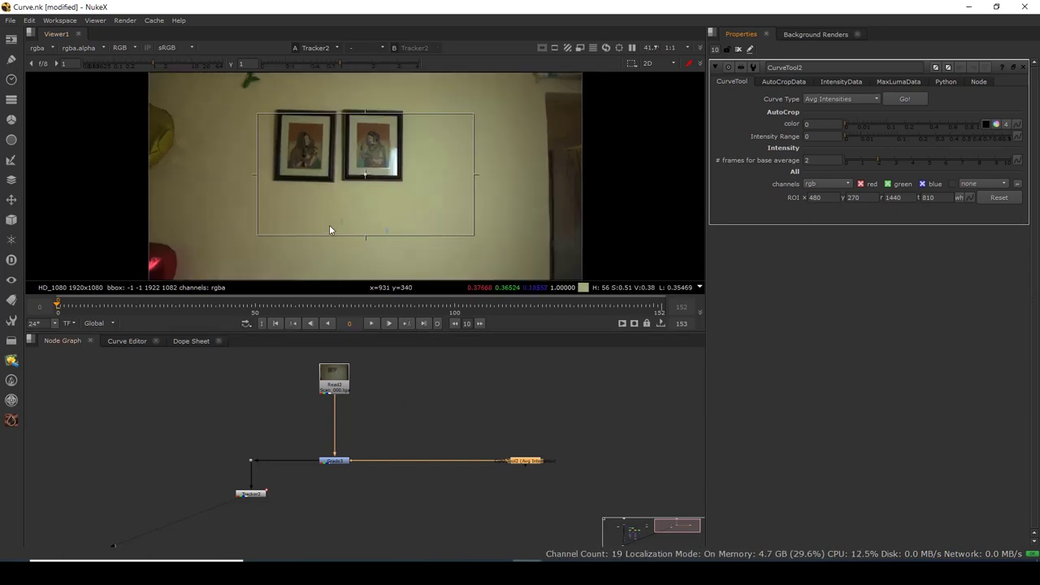
pyautogui.scroll(-1, 328, 225)
pyautogui.scroll(2, 360, 226)
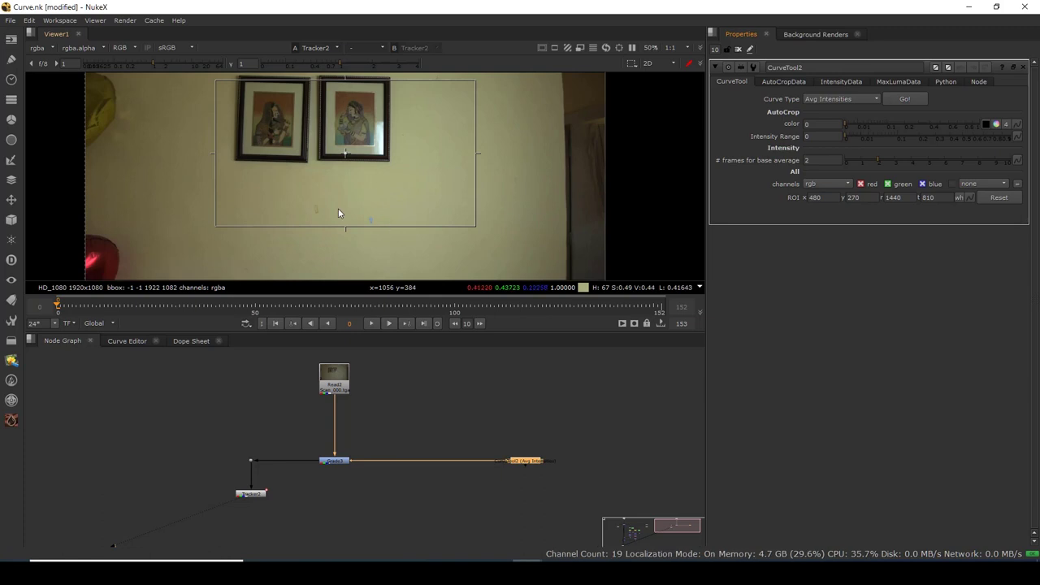
pyautogui.scroll(4, 373, 225)
pyautogui.scroll(3, 372, 224)
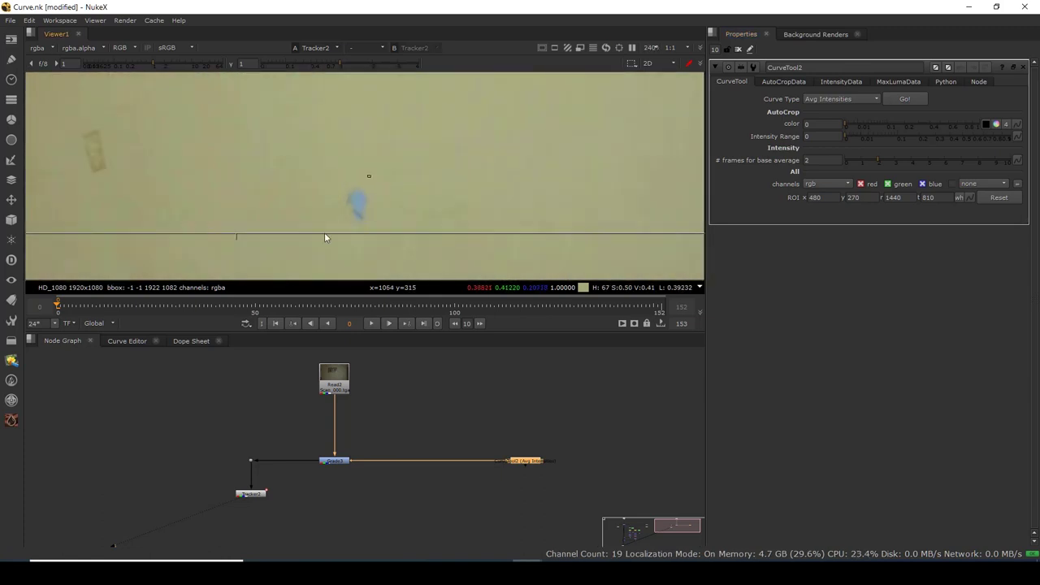
pyautogui.scroll(-4, 332, 225)
pyautogui.scroll(-4, 345, 209)
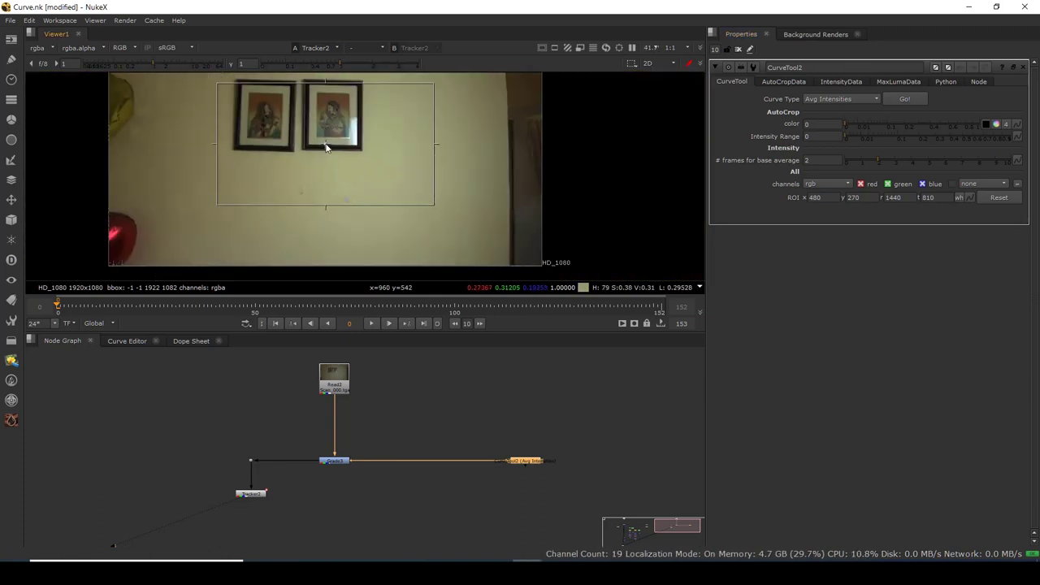
pyautogui.moveTo(328, 151); pyautogui.dragTo(348, 202)
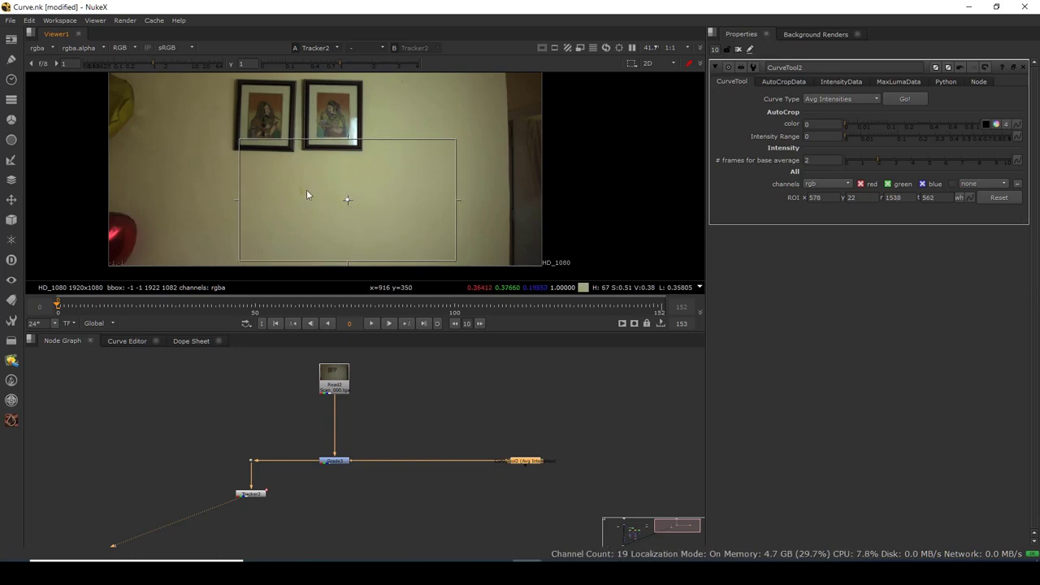
pyautogui.moveTo(320, 213); pyautogui.dragTo(288, 182)
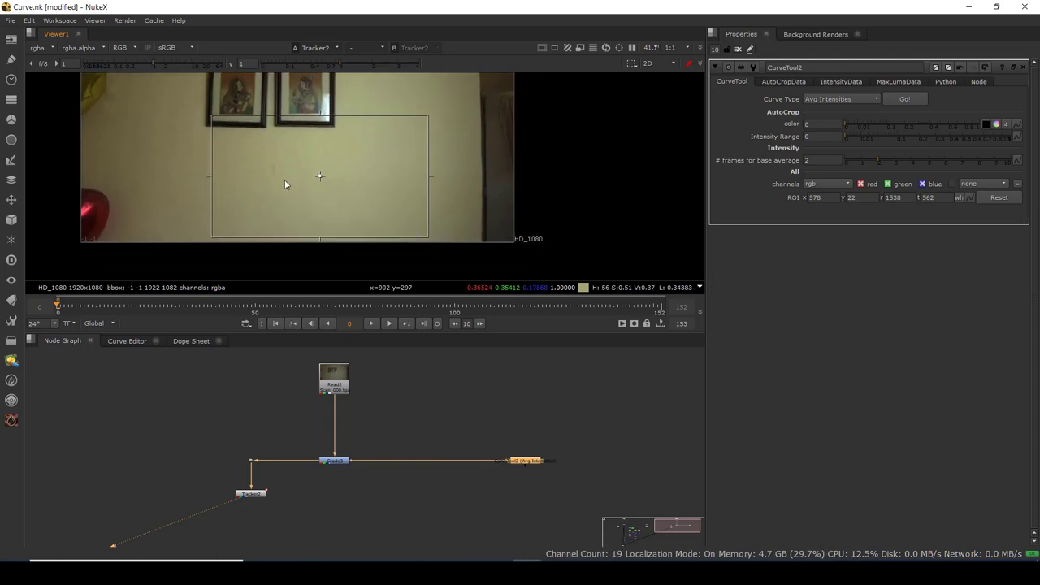
pyautogui.moveTo(213, 181); pyautogui.dragTo(294, 181)
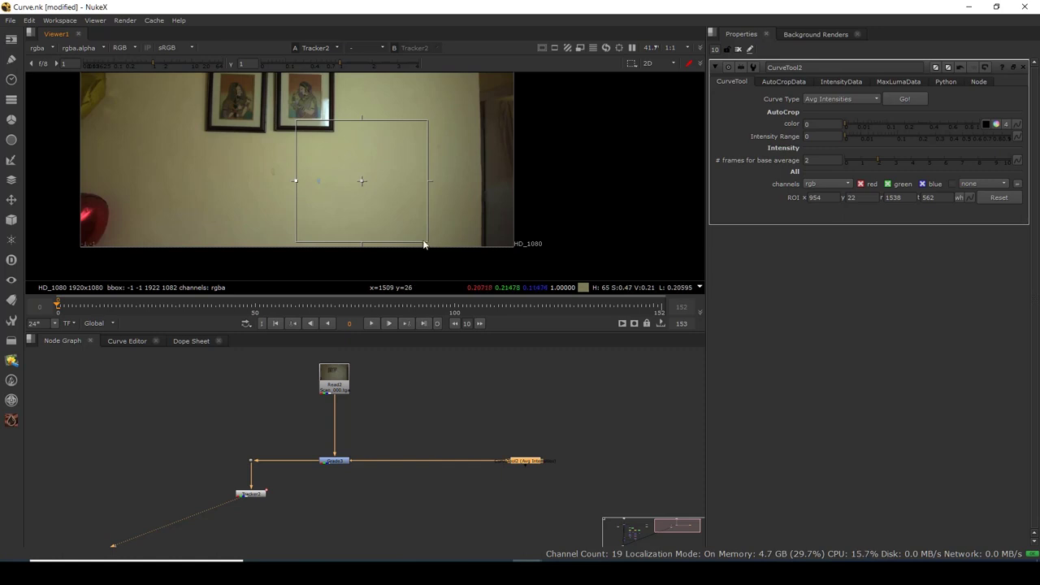
pyautogui.moveTo(427, 242); pyautogui.dragTo(318, 178)
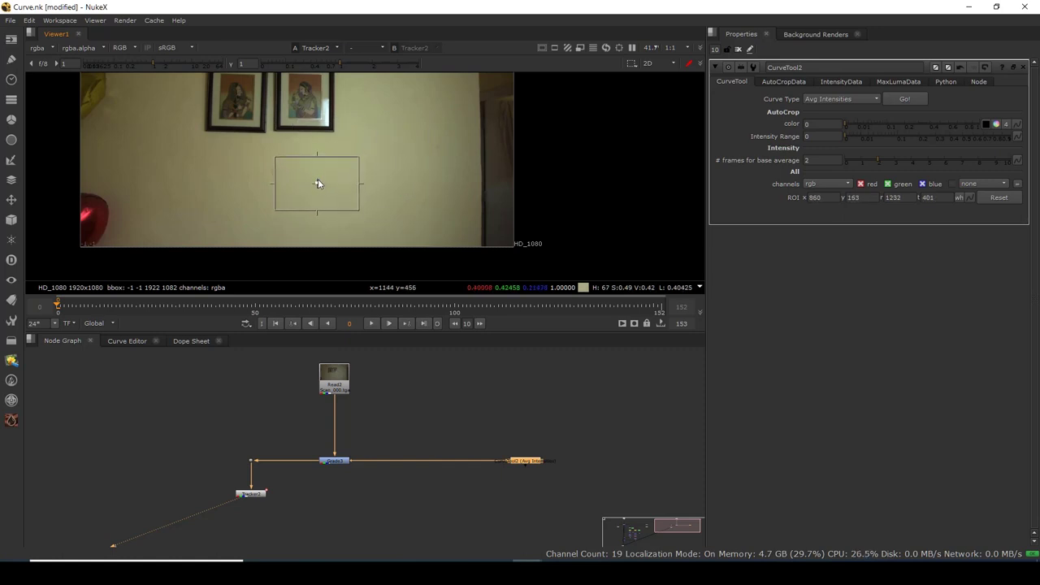
# - Refine the region box around the blue wall mark, centring it there at about x 902, y 196.75, r 1208, t 391.25
pyautogui.scroll(5, 319, 178)
pyautogui.scroll(-4, 323, 177)
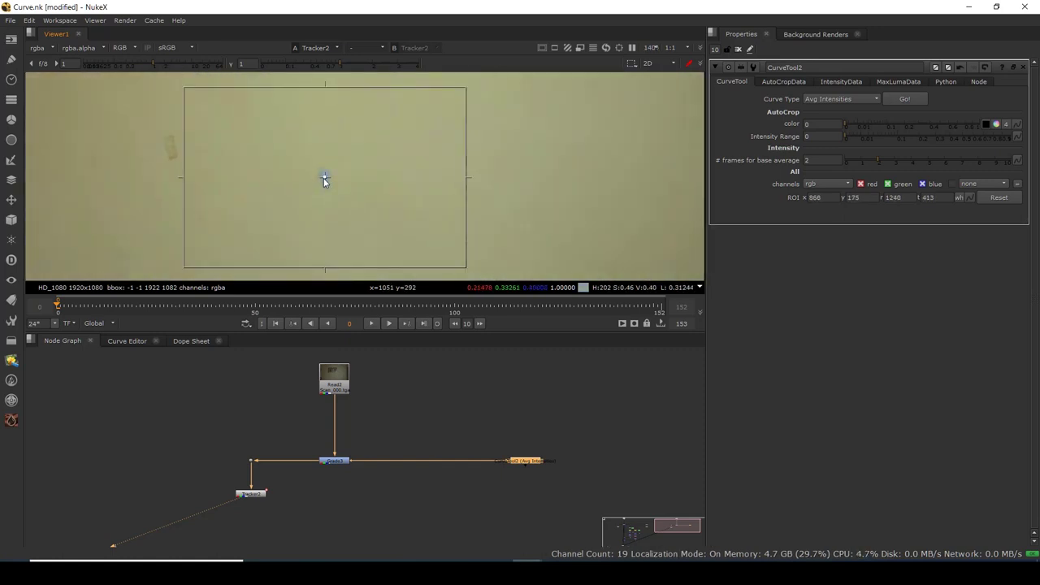
pyautogui.moveTo(254, 225); pyautogui.dragTo(288, 200)
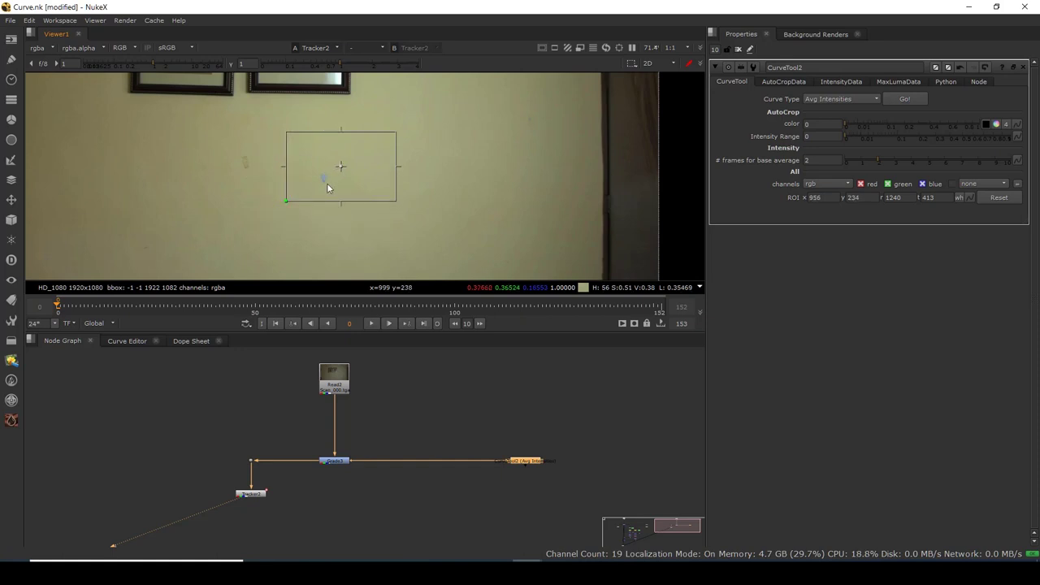
pyautogui.moveTo(342, 168); pyautogui.dragTo(326, 178)
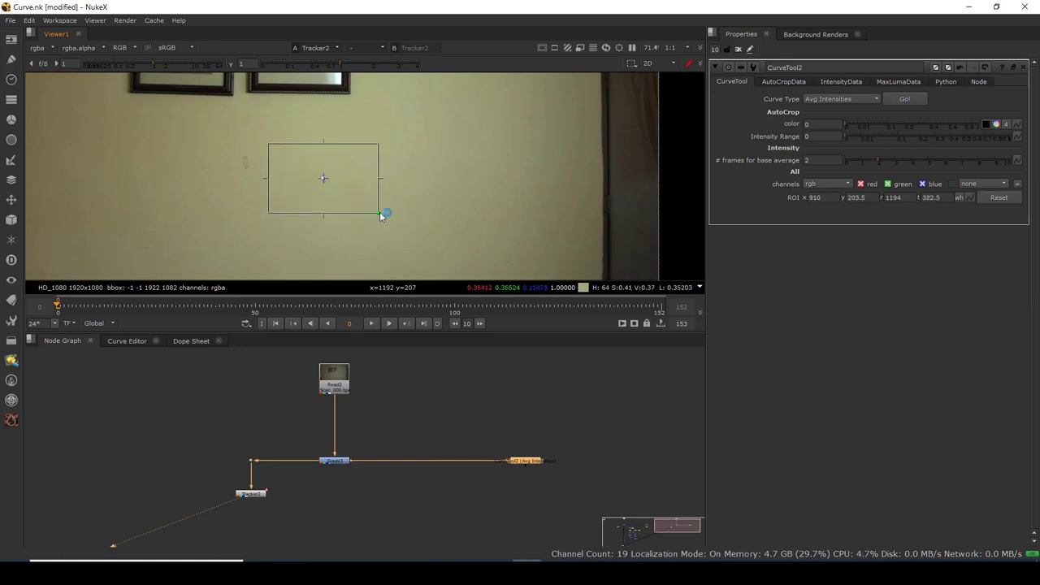
pyautogui.moveTo(379, 212); pyautogui.dragTo(387, 218)
pyautogui.moveTo(328, 182); pyautogui.dragTo(323, 179)
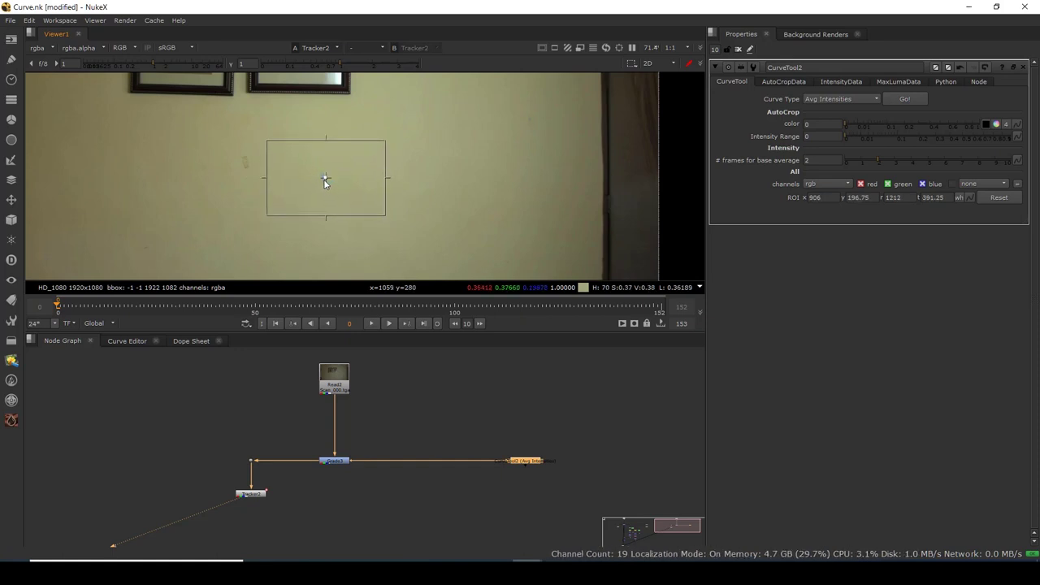
pyautogui.scroll(-5, 384, 188)
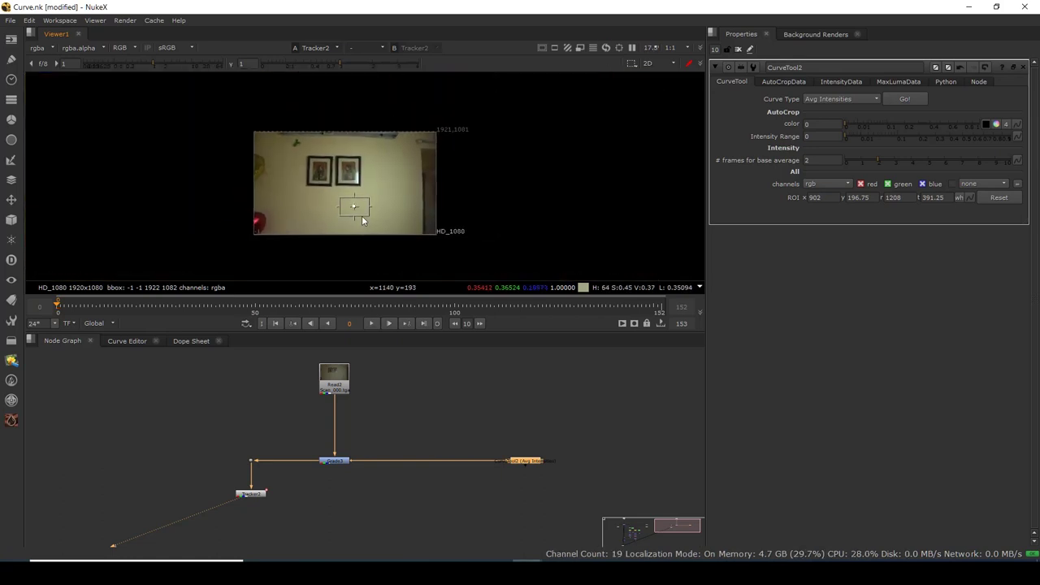
pyautogui.scroll(4, 330, 199)
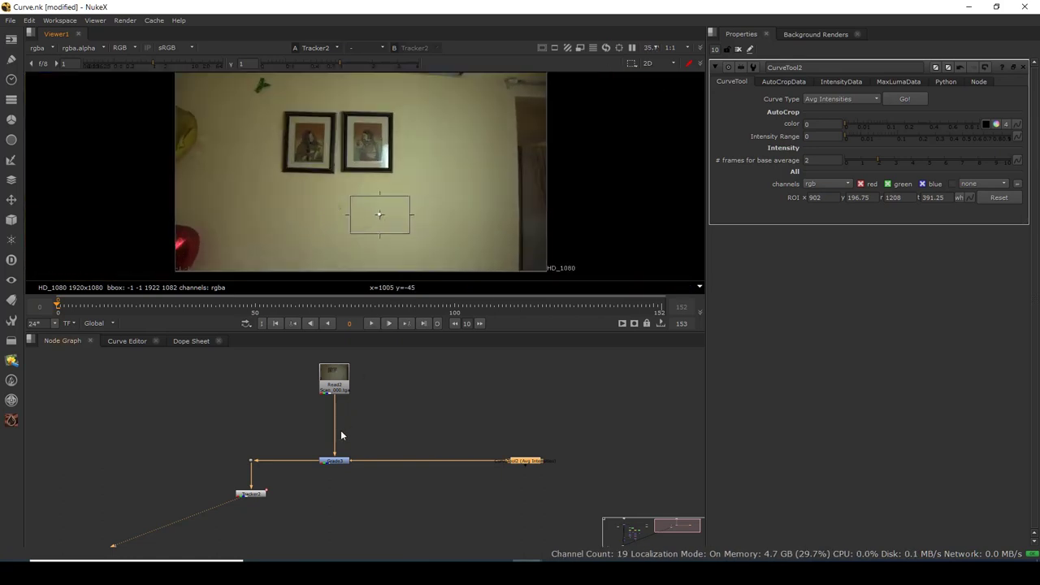
# - View the Grade3 output, play the footage to check the wall's movement under the region box, and return to the first frame
pyautogui.click(335, 386)
pyautogui.press('1')
pyautogui.moveTo(372, 435); pyautogui.dragTo(281, 497)
pyautogui.press('1')
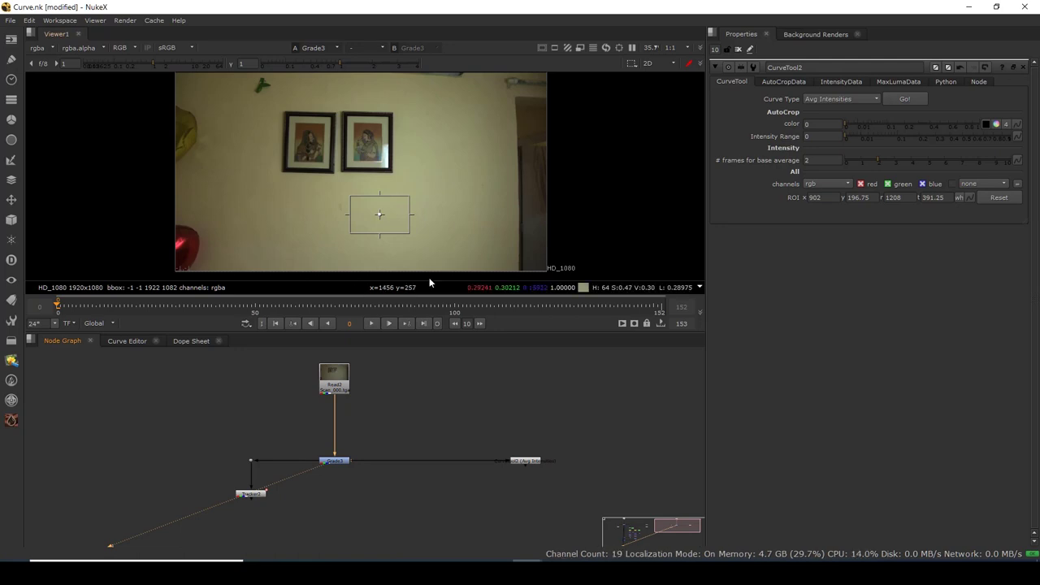
pyautogui.click(372, 324)
pyautogui.click(372, 324)
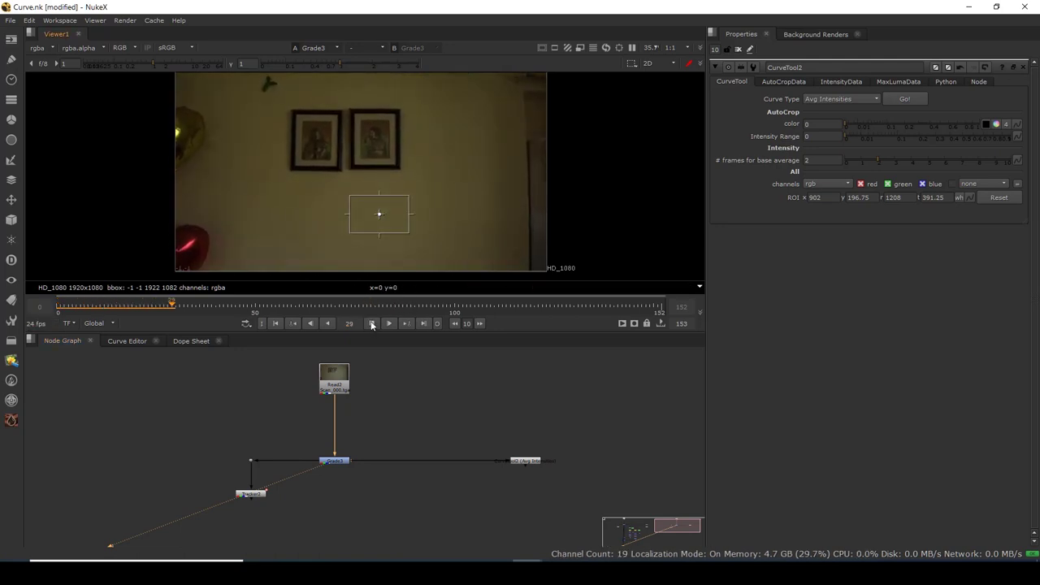
pyautogui.click(276, 324)
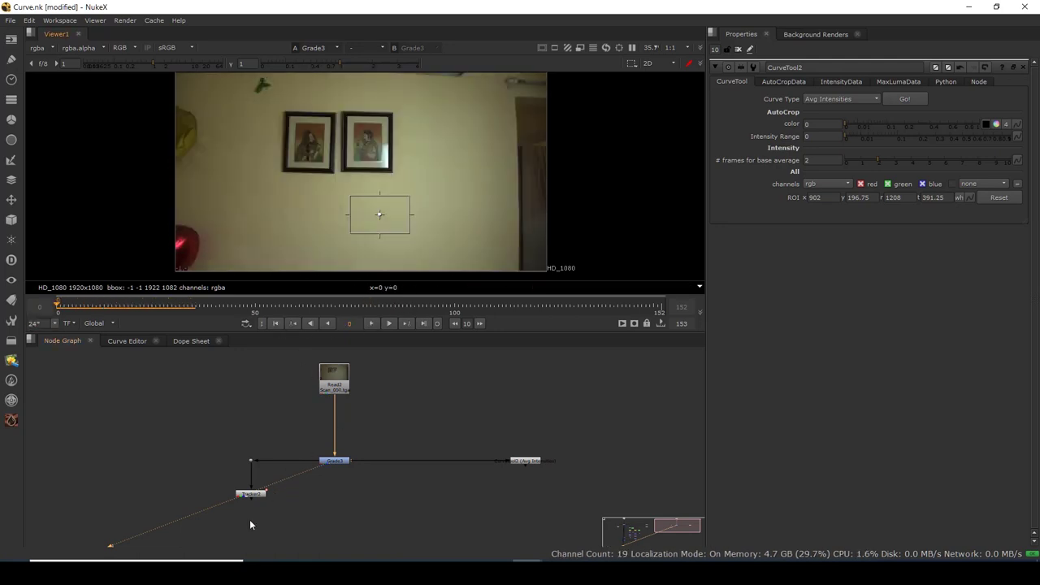
# - Open Tracker2's properties and limit the number of open node property panels to 1
pyautogui.moveTo(316, 499); pyautogui.dragTo(297, 453)
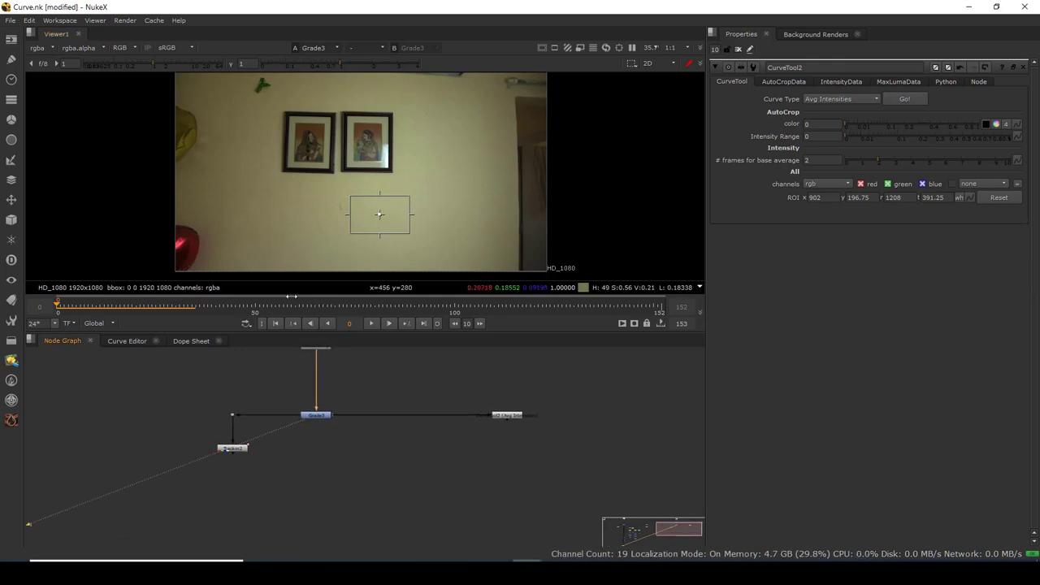
pyautogui.doubleClick(239, 451)
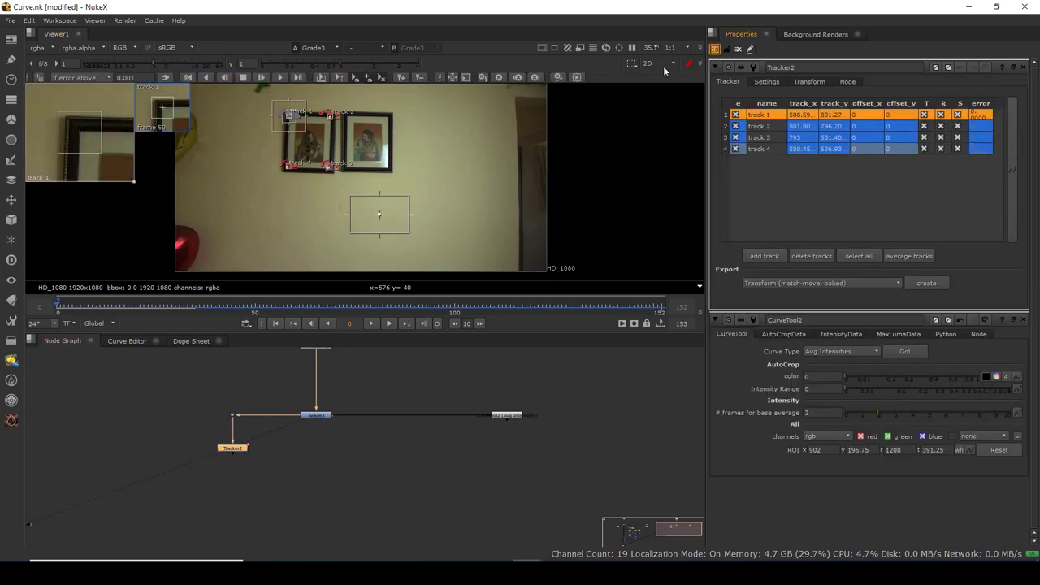
pyautogui.write('1')
pyautogui.press('Return')
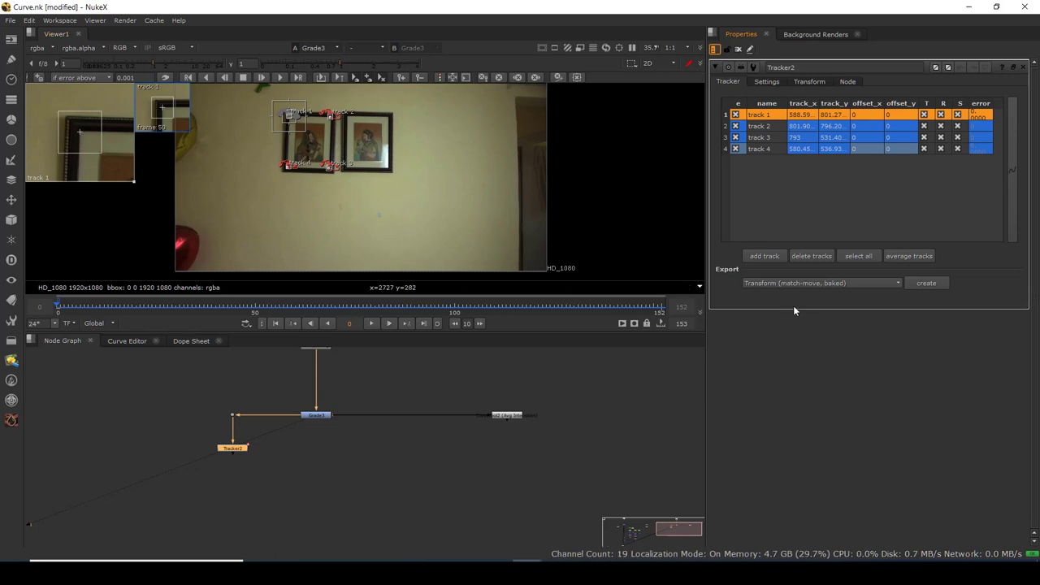
# - Export a Transform (stabilize, baked) node from Tracker2 and insert it between Grade3 and the CurveTool
pyautogui.click(819, 286)
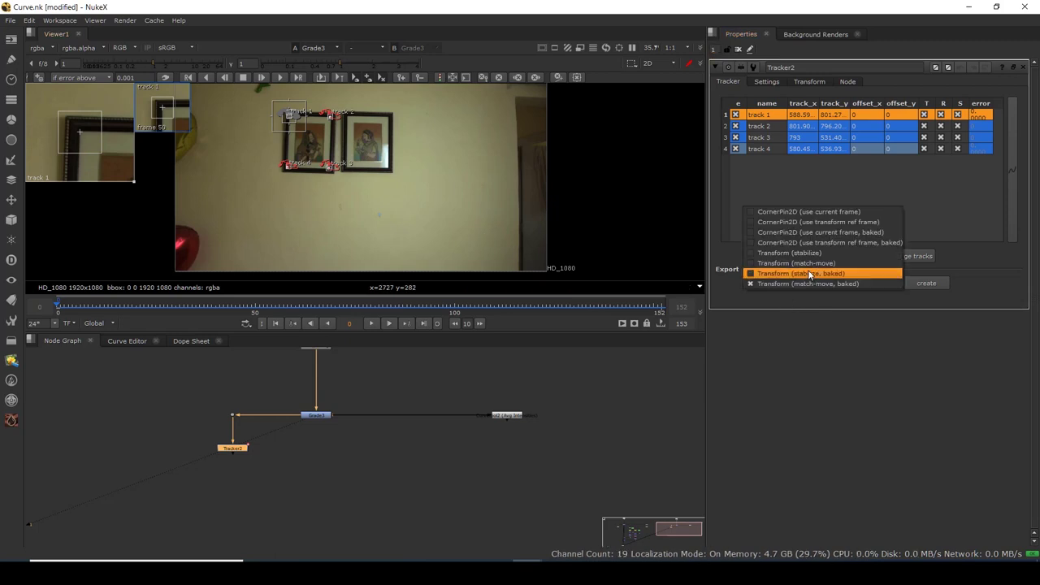
pyautogui.click(818, 270)
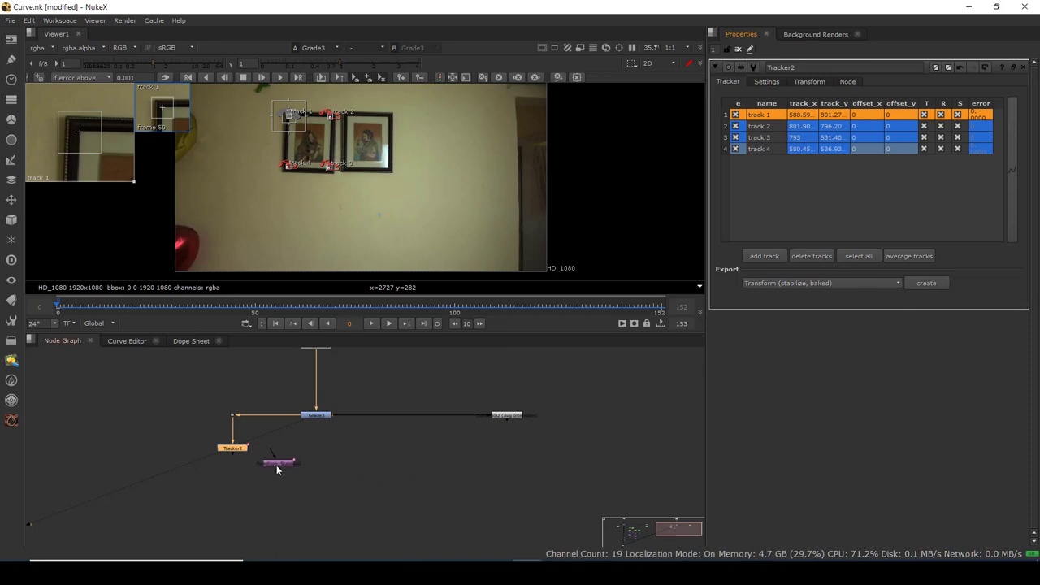
pyautogui.moveTo(276, 465); pyautogui.dragTo(355, 450)
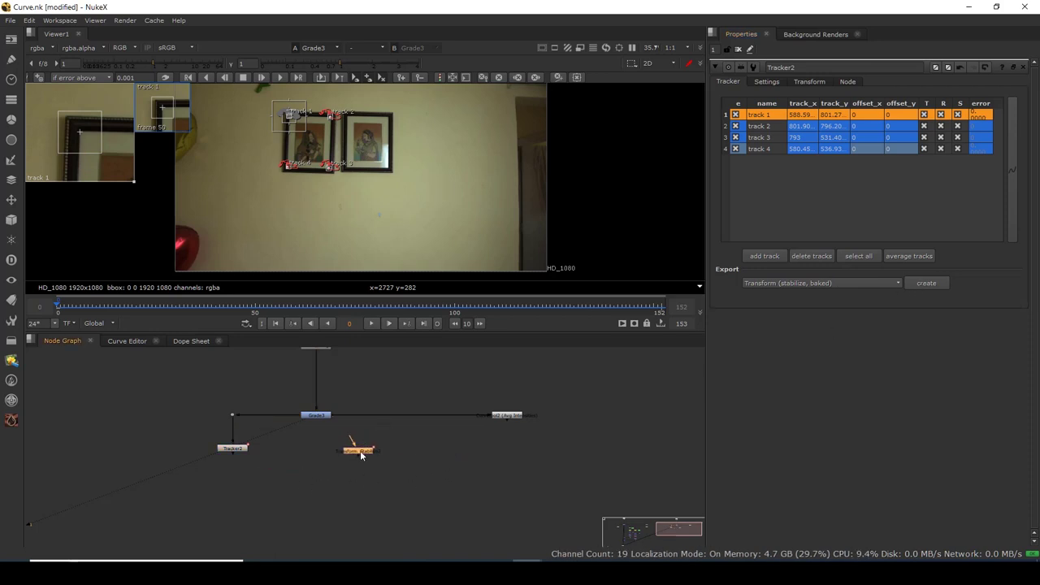
pyautogui.click(386, 415)
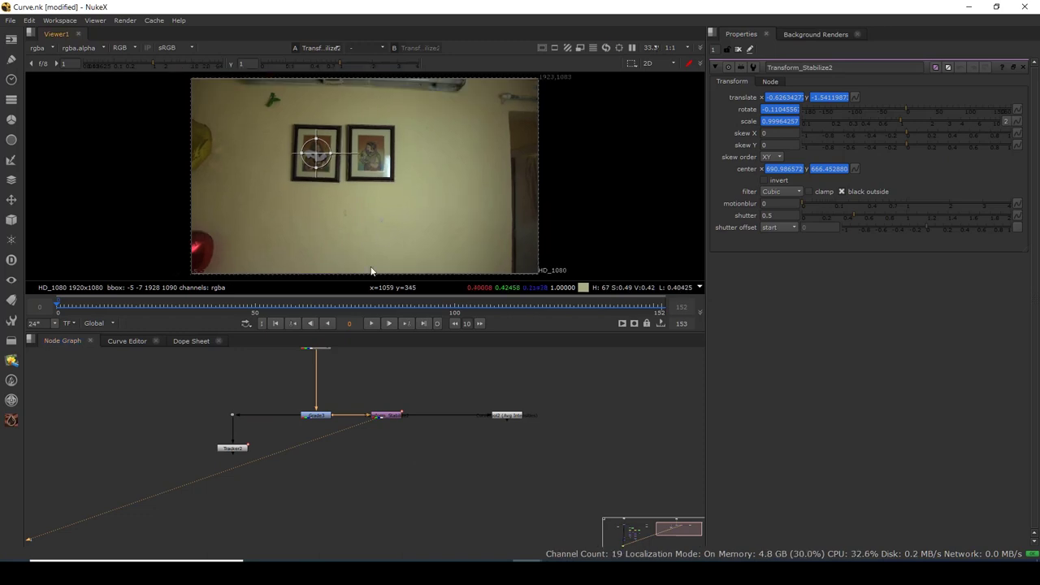
# - Play back the stabilized footage to check the wall's steadiness and return to the first frame
pyautogui.click(372, 323)
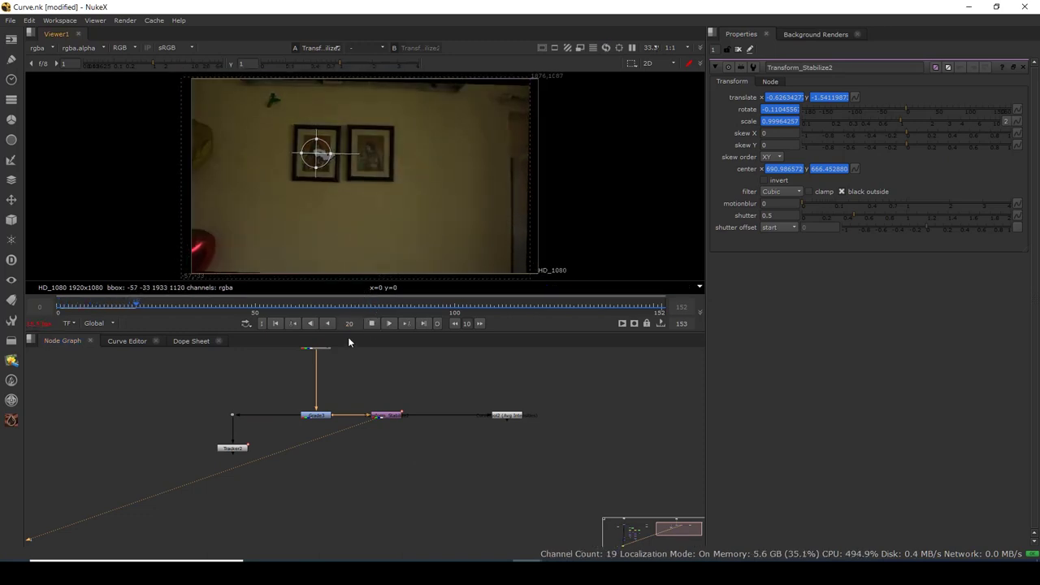
pyautogui.click(372, 325)
pyautogui.click(275, 322)
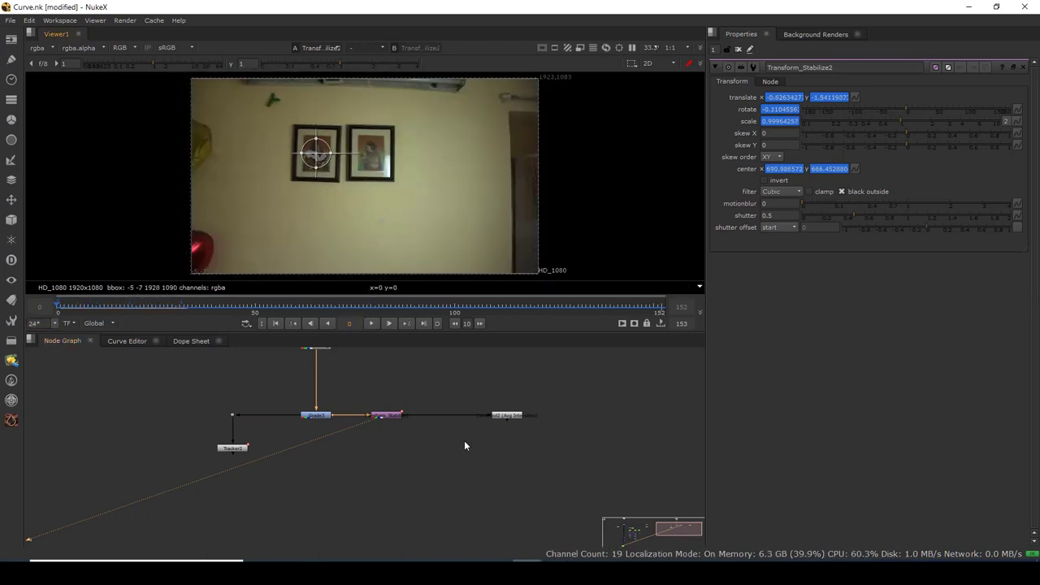
# - Run the CurveTool's analysis on the stabilized footage with curve type Avg Intensities over input frame range 0-152
pyautogui.scroll(6, 496, 419)
pyautogui.doubleClick(493, 422)
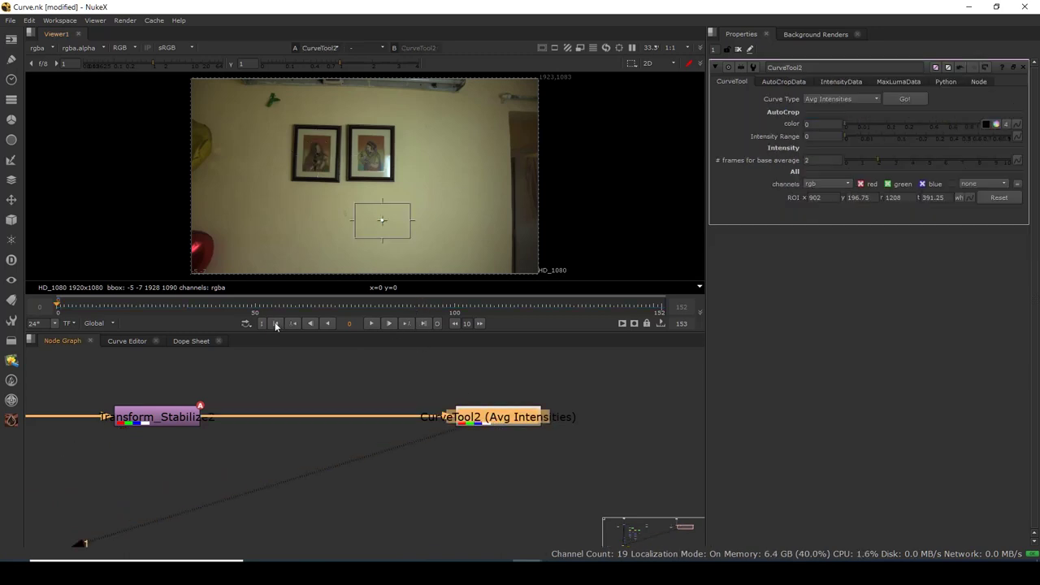
pyautogui.click(832, 107)
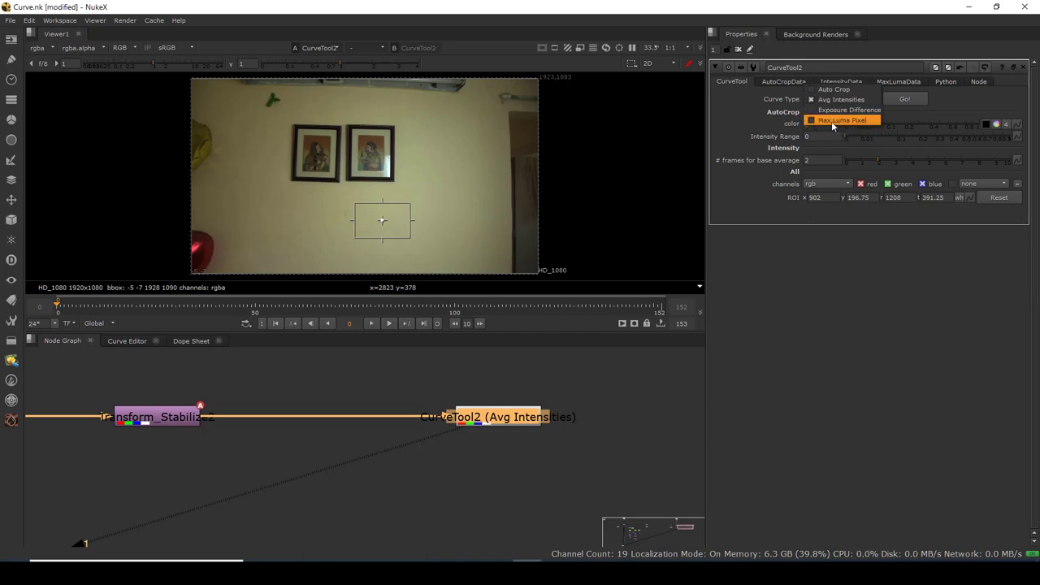
pyautogui.click(829, 100)
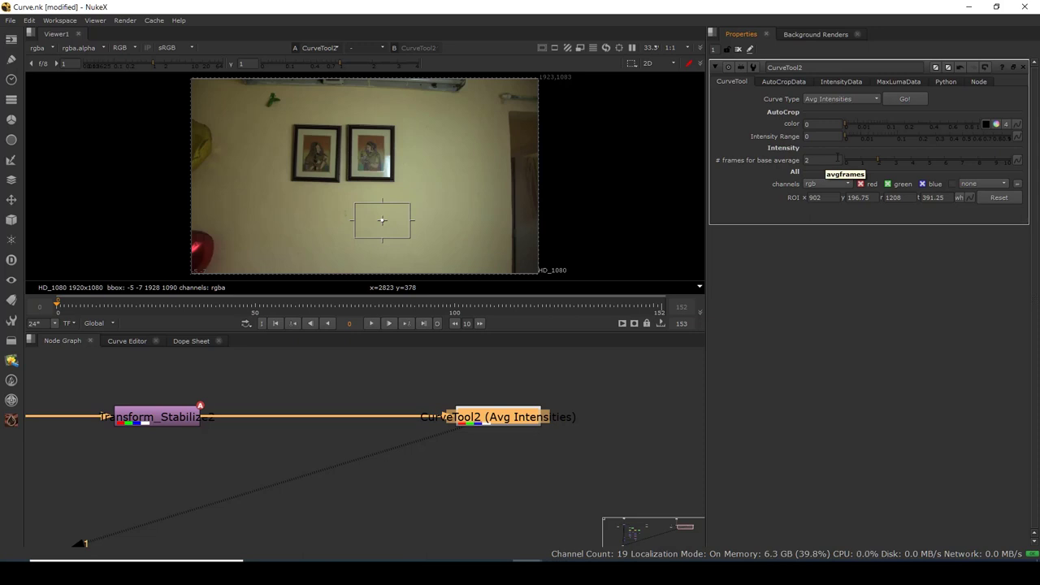
pyautogui.click(905, 101)
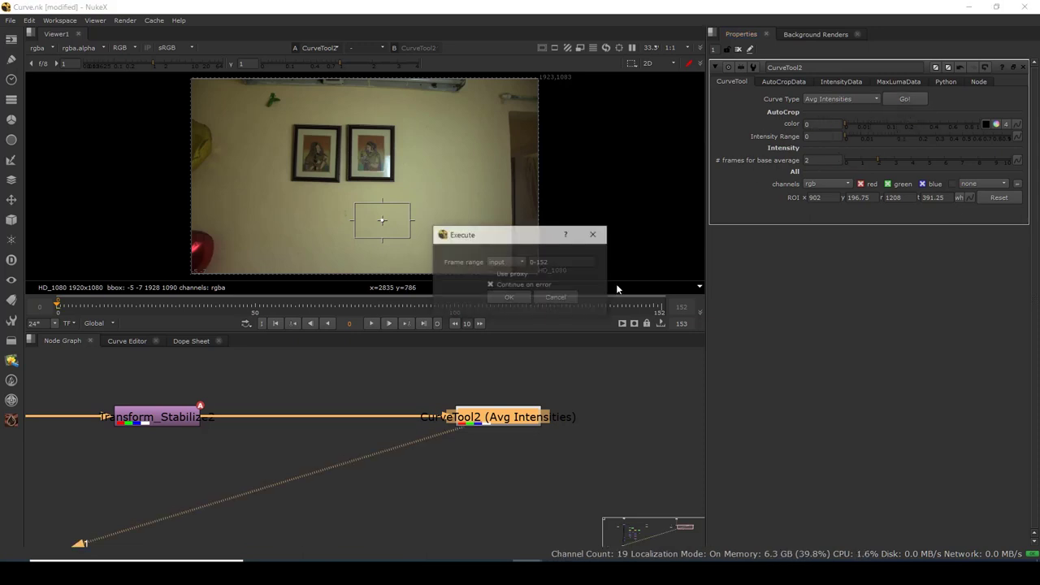
pyautogui.click(501, 297)
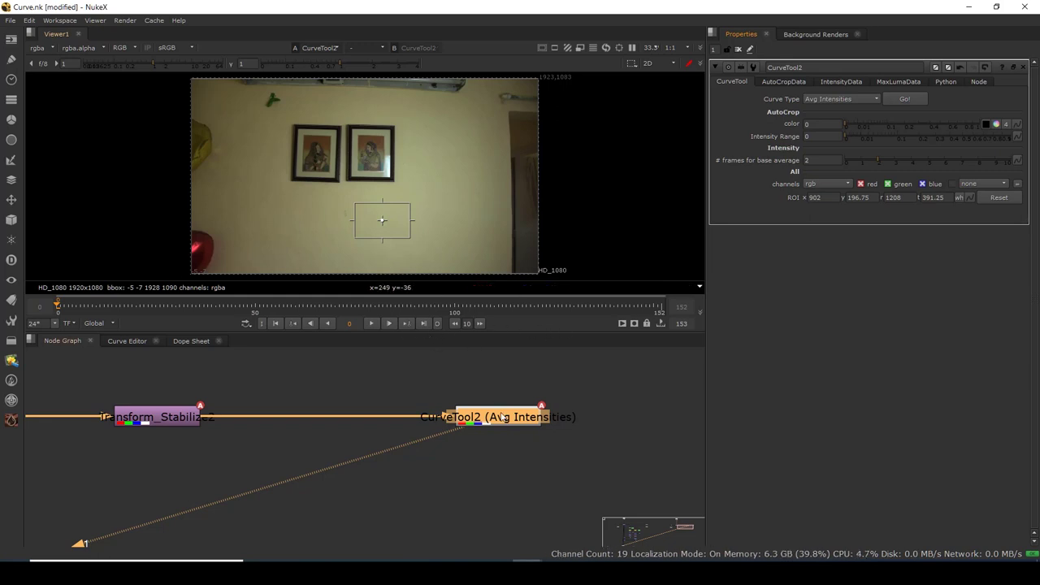
# - Examine the CurveTool's intensity data values while playing through the stabilized footage, and return to the first frame
pyautogui.click(841, 82)
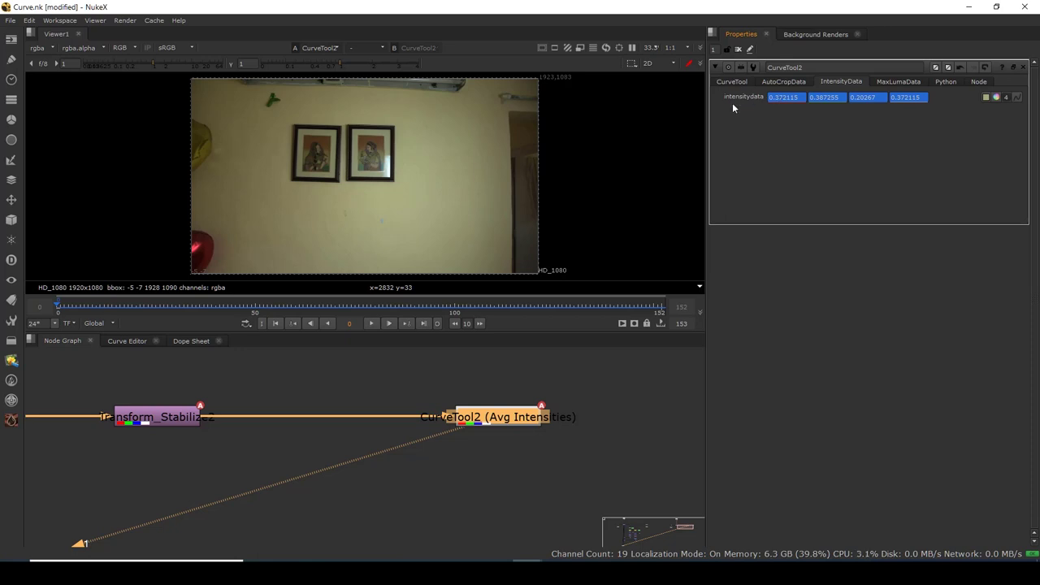
pyautogui.click(370, 324)
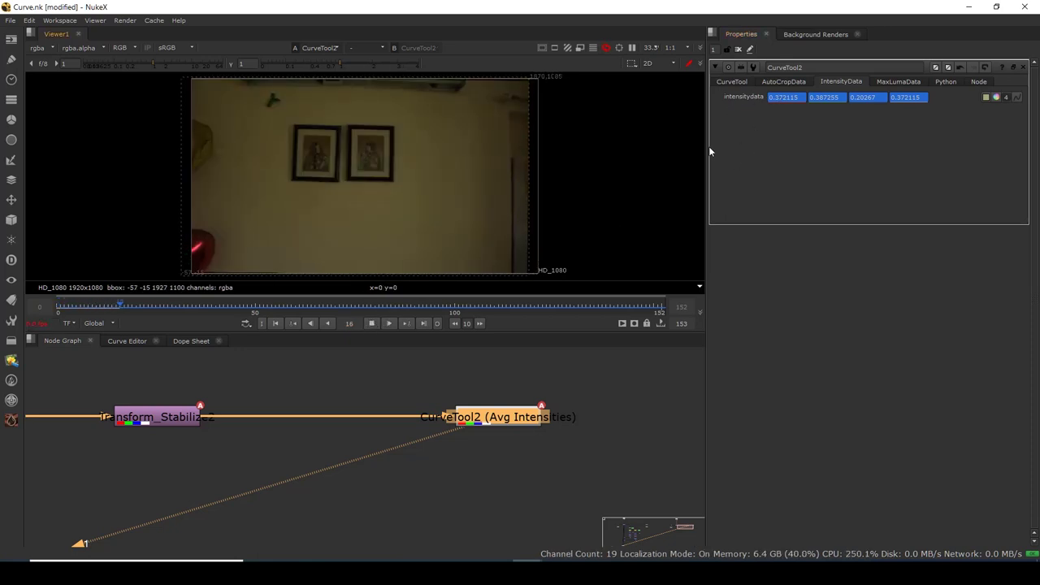
pyautogui.click(373, 325)
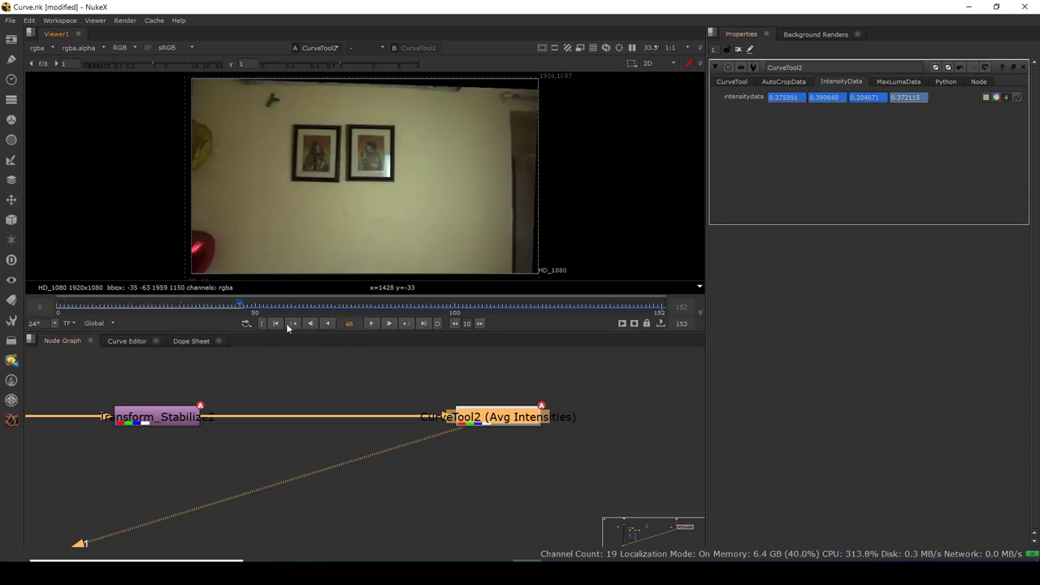
pyautogui.moveTo(312, 308); pyautogui.dragTo(275, 327)
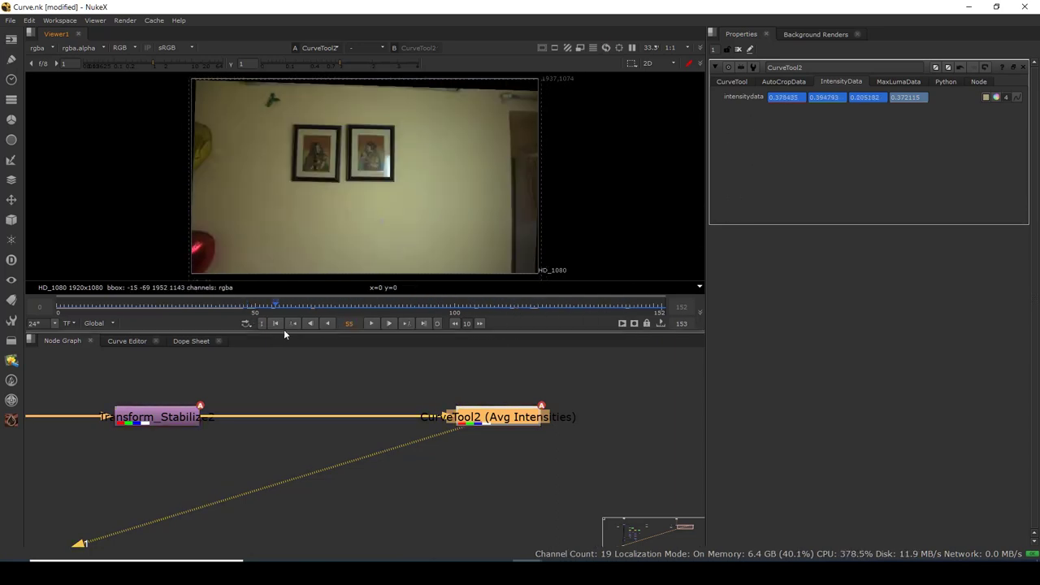
pyautogui.click(276, 324)
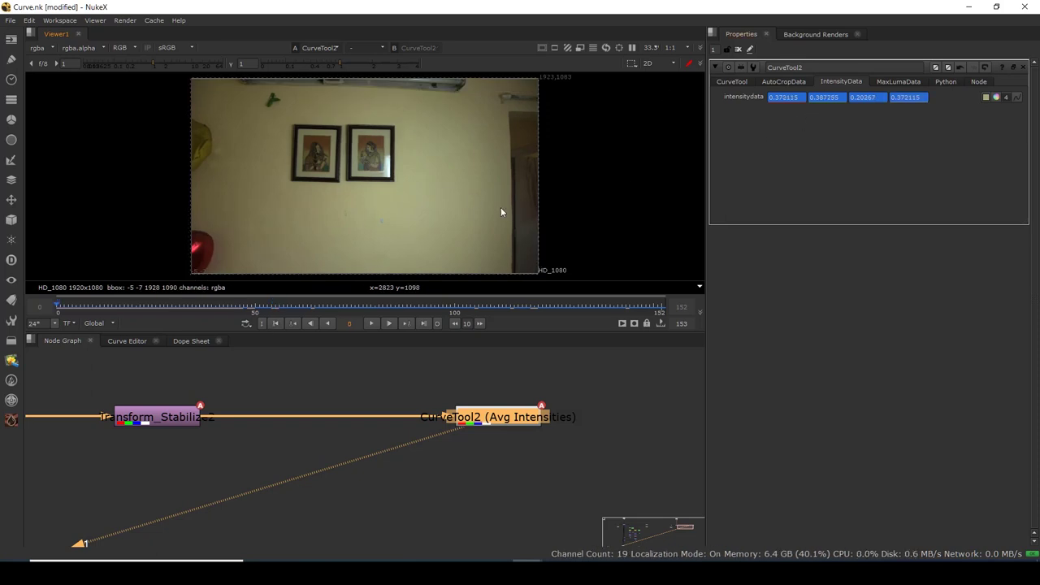
# - Tidy the node graph by shifting the CurveTool closer to its input and moving Tracker2 with its Dot farther from Grade3
pyautogui.scroll(-5, 299, 423)
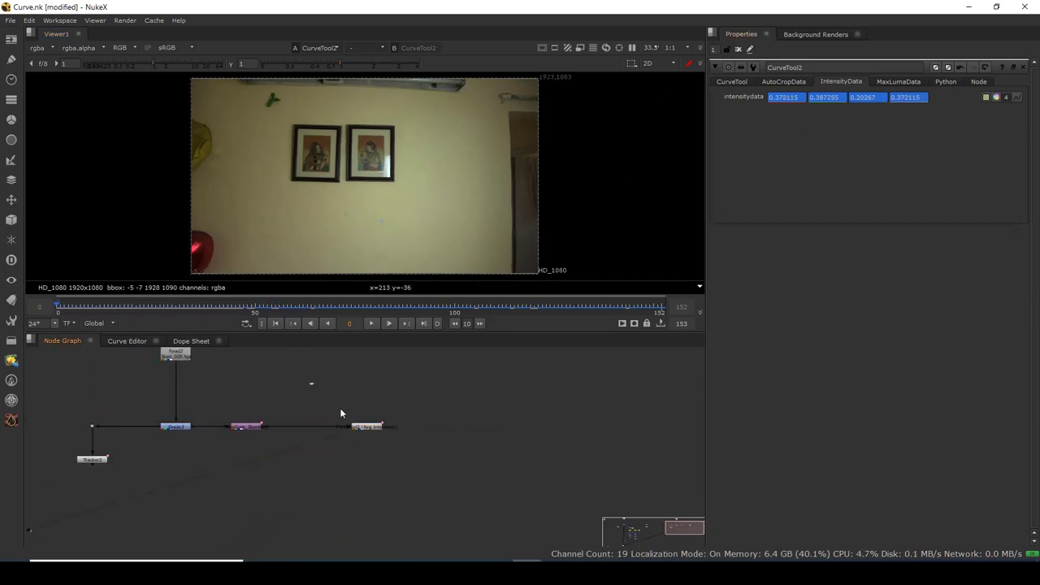
pyautogui.moveTo(368, 429); pyautogui.dragTo(357, 429)
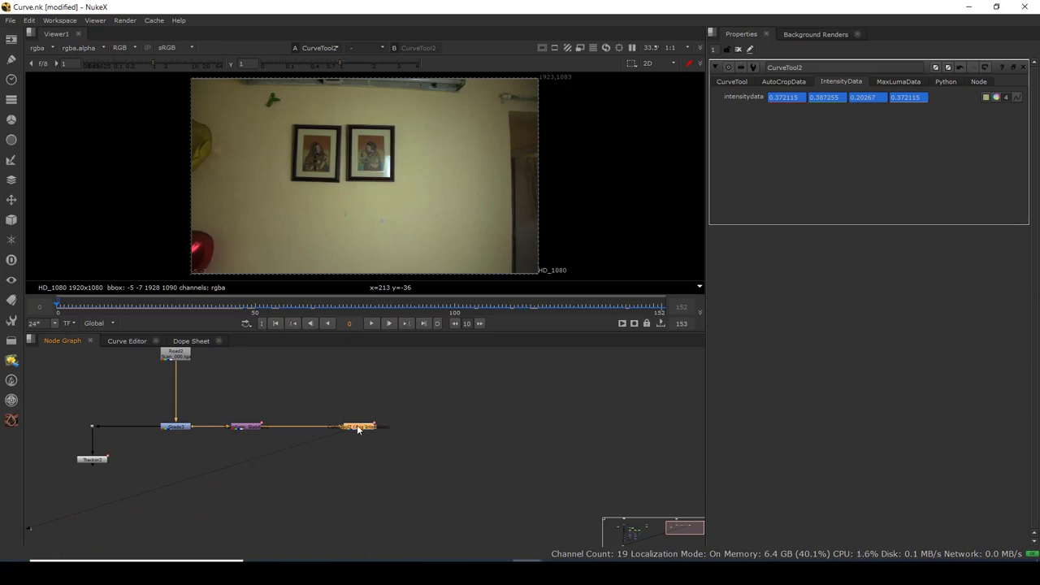
pyautogui.moveTo(151, 460); pyautogui.dragTo(262, 453)
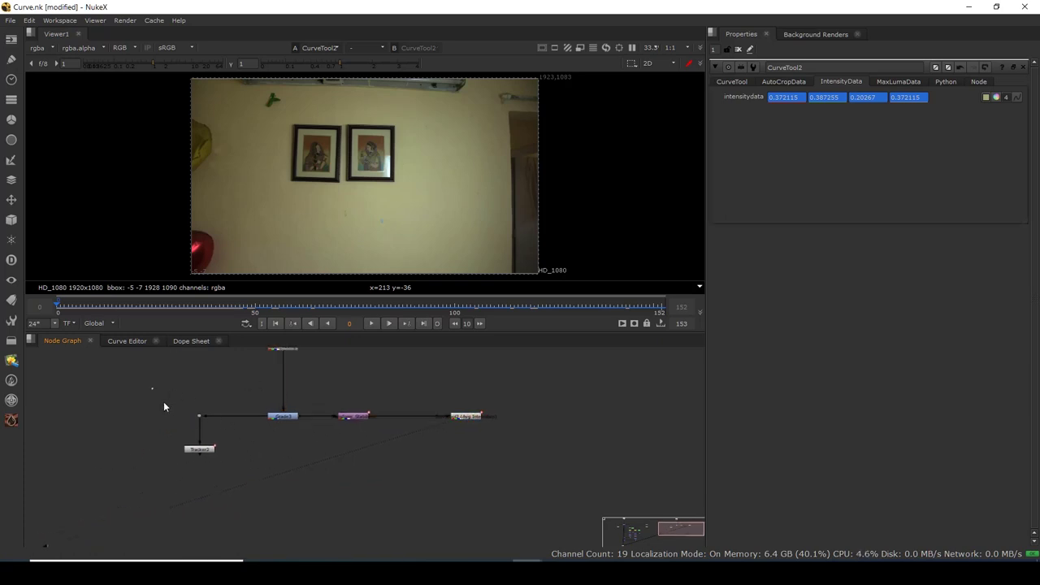
pyautogui.moveTo(164, 401); pyautogui.dragTo(211, 460)
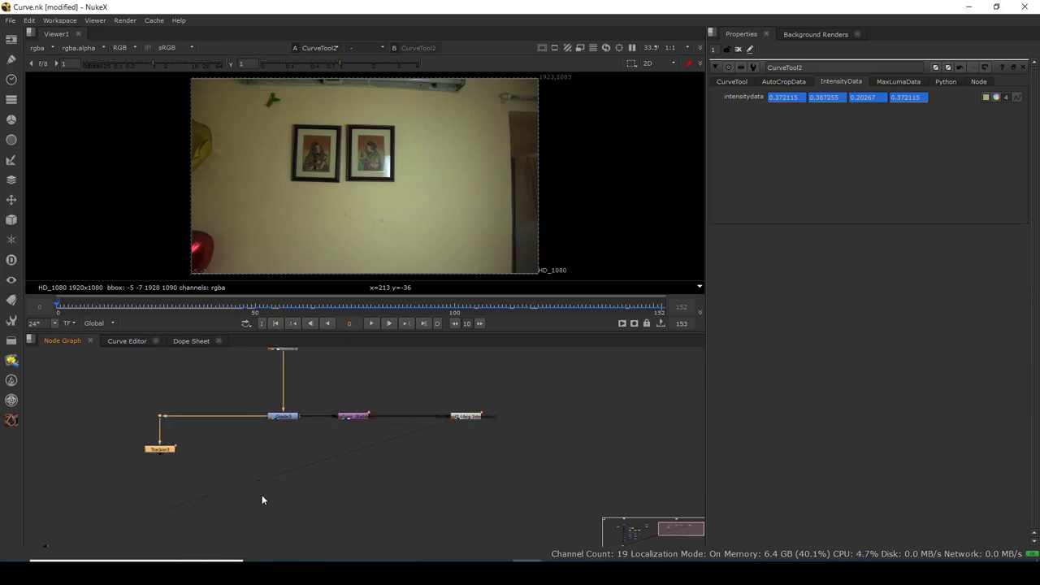
pyautogui.scroll(-3, 321, 450)
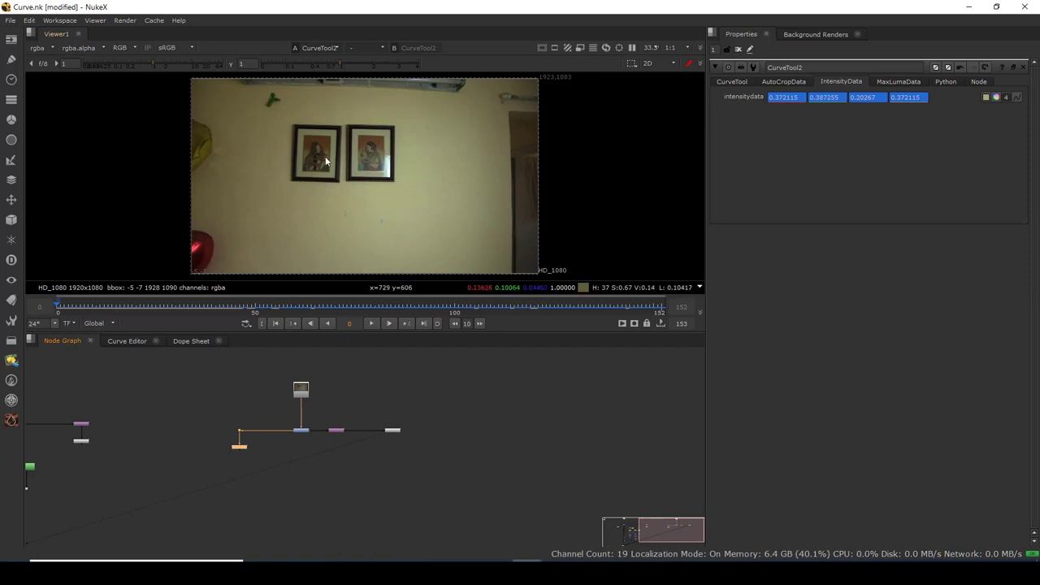
# - Add an unconnected Roto node in the empty area of the node graph near Tracker2
pyautogui.scroll(5, 325, 163)
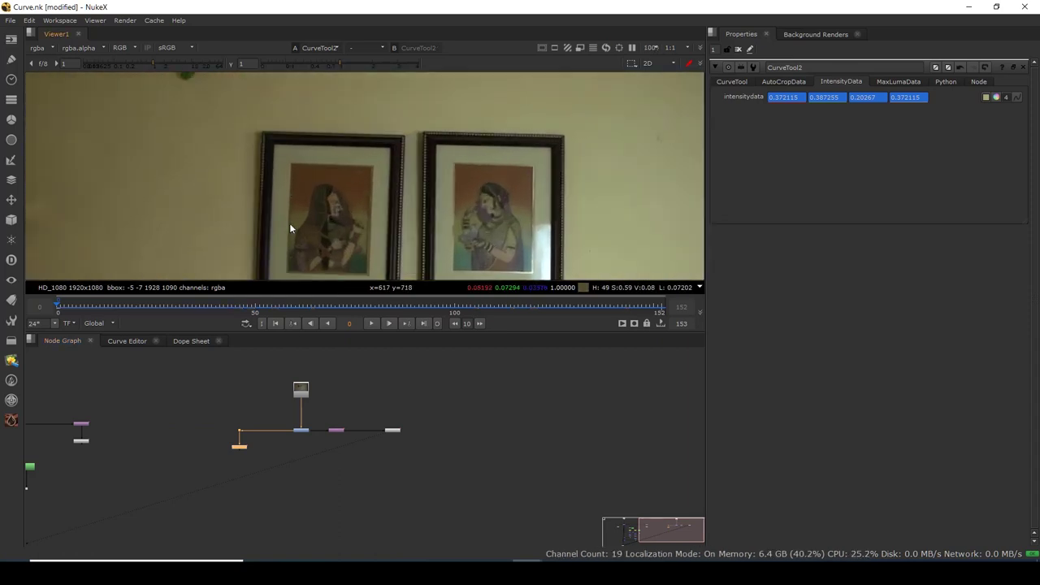
pyautogui.click(309, 469)
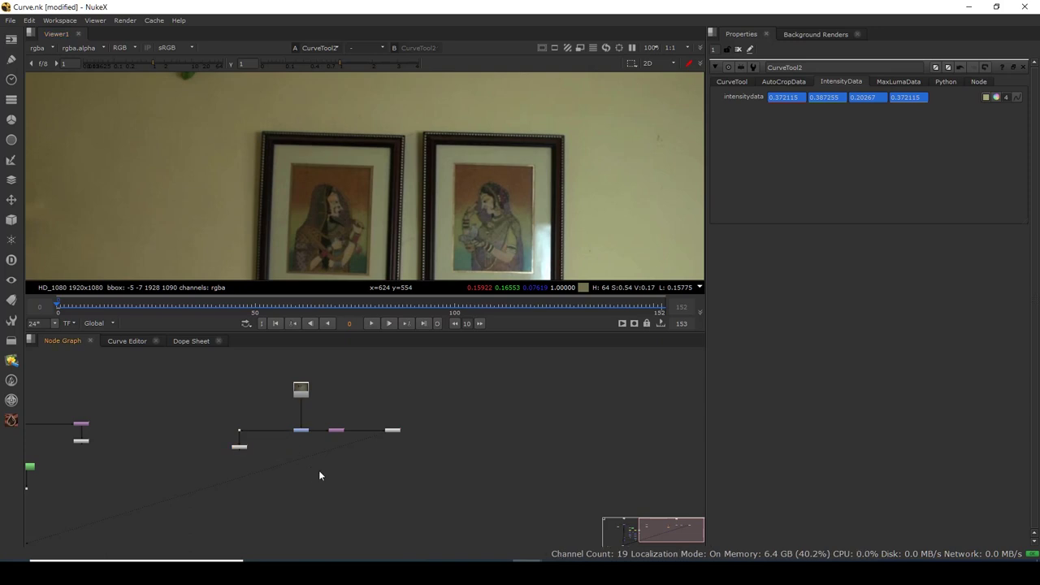
pyautogui.press('o')
pyautogui.scroll(4, 316, 485)
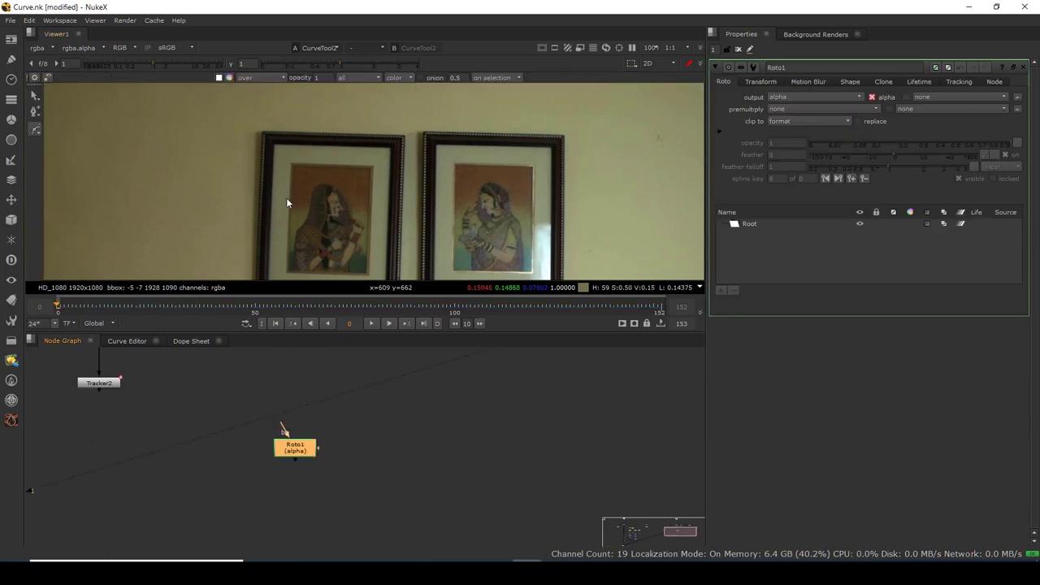
# - Outline the left picture frame's outer edge with a closed four-point Bezier roto shape, one point at each corner
pyautogui.press('space')
pyautogui.scroll(10, 308, 211)
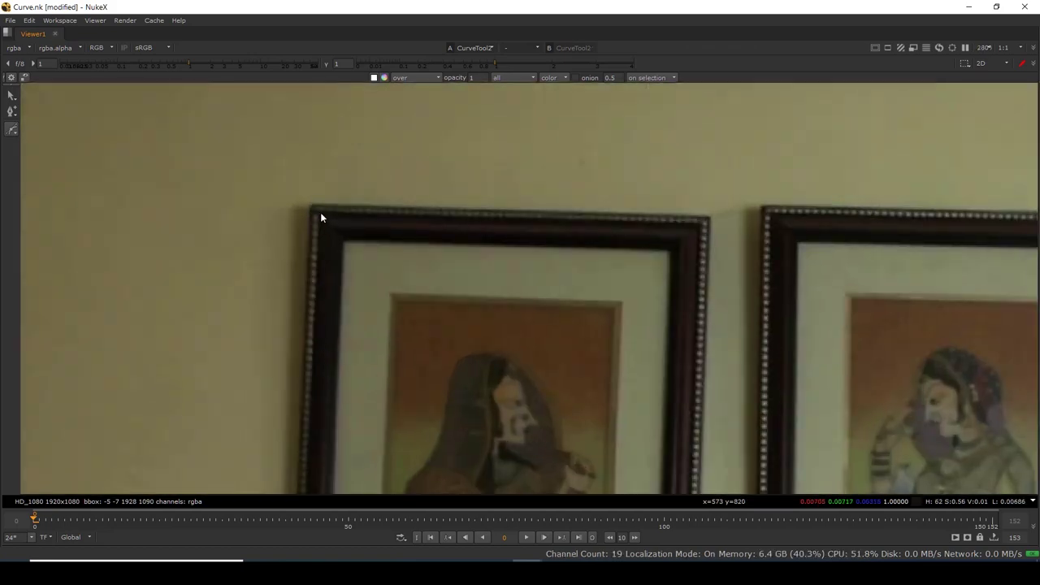
pyautogui.click(303, 194)
pyautogui.scroll(-5, 355, 213)
pyautogui.scroll(8, 366, 195)
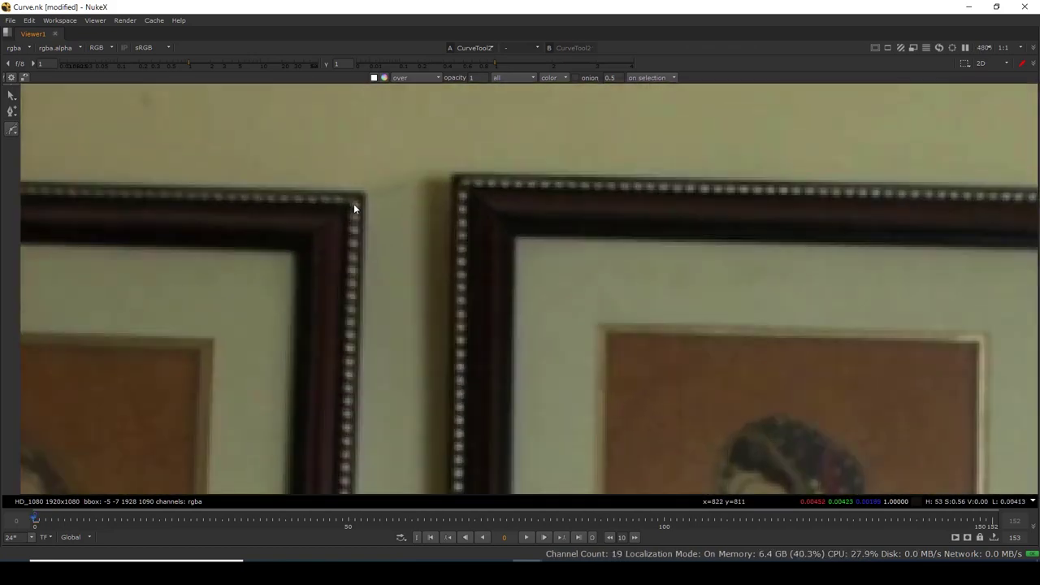
pyautogui.click(366, 190)
pyautogui.scroll(-4, 356, 277)
pyautogui.scroll(-3, 355, 276)
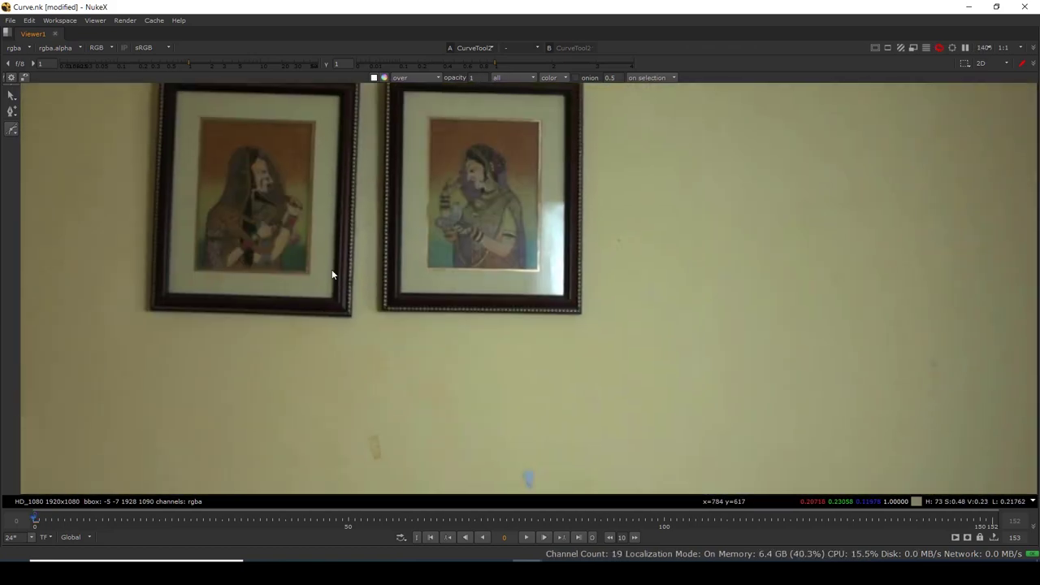
pyautogui.scroll(6, 358, 307)
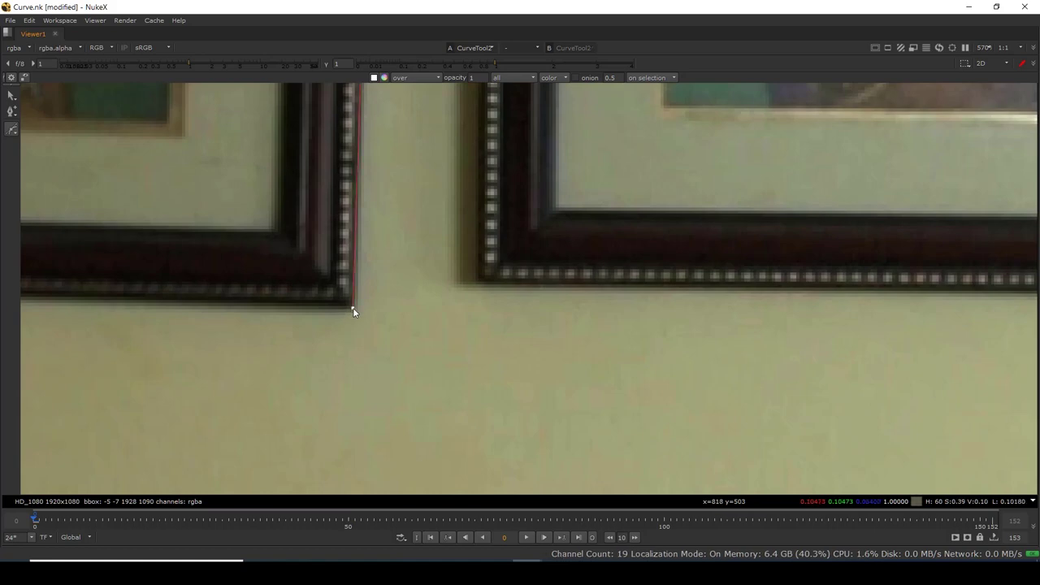
pyautogui.click(350, 308)
pyautogui.scroll(-4, 350, 309)
pyautogui.scroll(6, 296, 324)
pyautogui.click(283, 318)
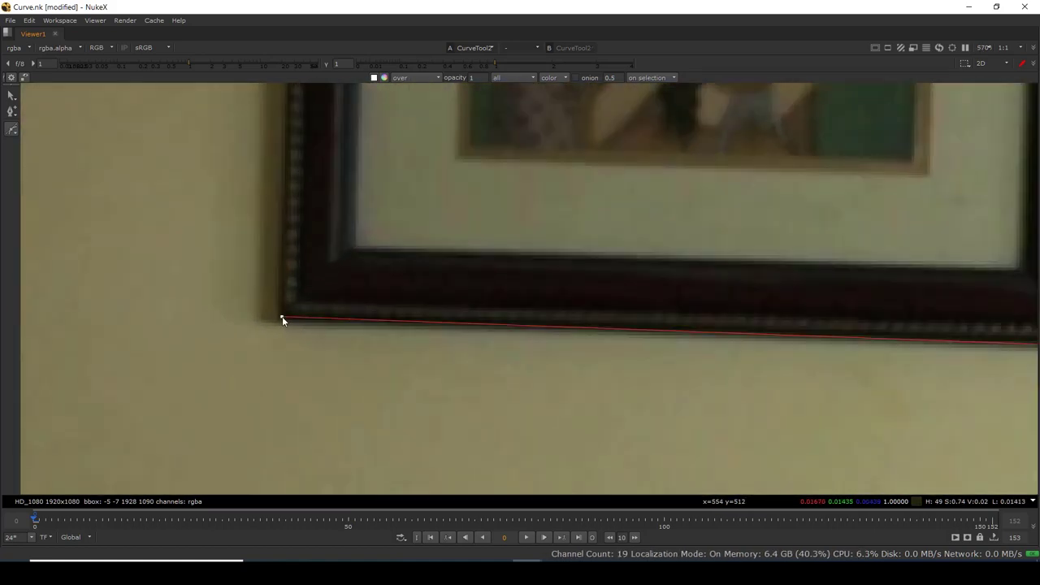
pyautogui.scroll(-5, 283, 318)
pyautogui.moveTo(310, 257); pyautogui.dragTo(313, 479)
pyautogui.scroll(5, 308, 272)
pyautogui.click(305, 266)
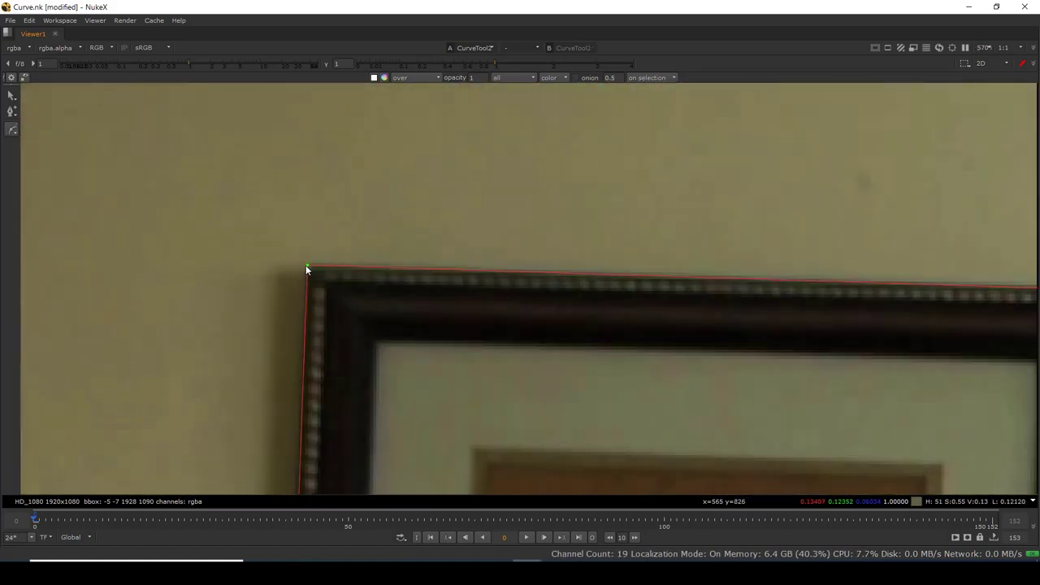
pyautogui.scroll(-6, 331, 268)
pyautogui.press('space')
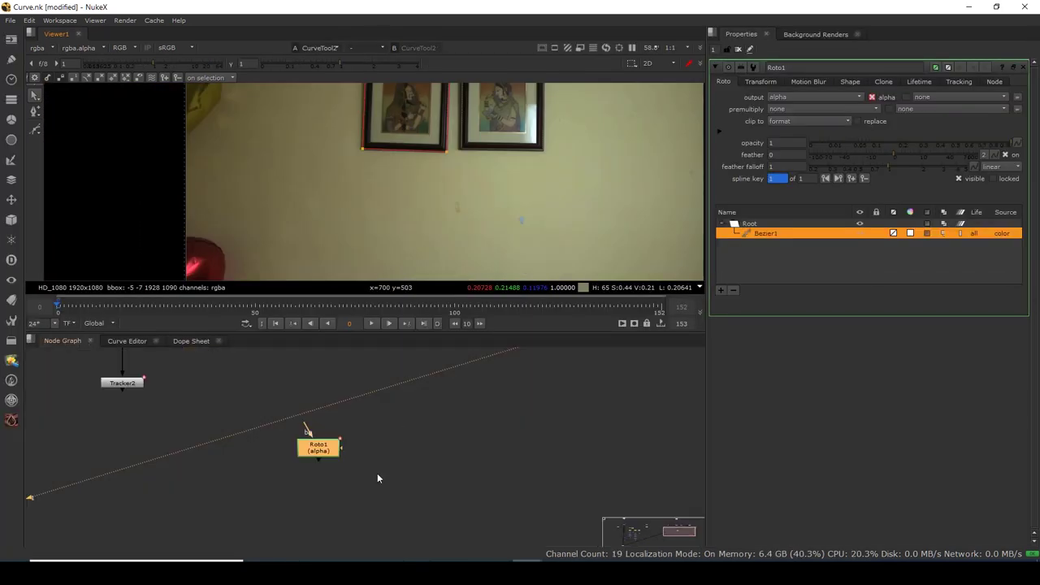
# - Space the Roto and stabilize Transform nodes apart and insert a Dot in the connection between Grade3 and the stabilize Transform
pyautogui.moveTo(320, 457); pyautogui.dragTo(390, 450)
pyautogui.scroll(-4, 390, 451)
pyautogui.scroll(2, 400, 401)
pyautogui.scroll(2, 410, 403)
pyautogui.moveTo(405, 378); pyautogui.dragTo(671, 467)
pyautogui.moveTo(456, 403); pyautogui.dragTo(553, 406)
pyautogui.click(450, 429)
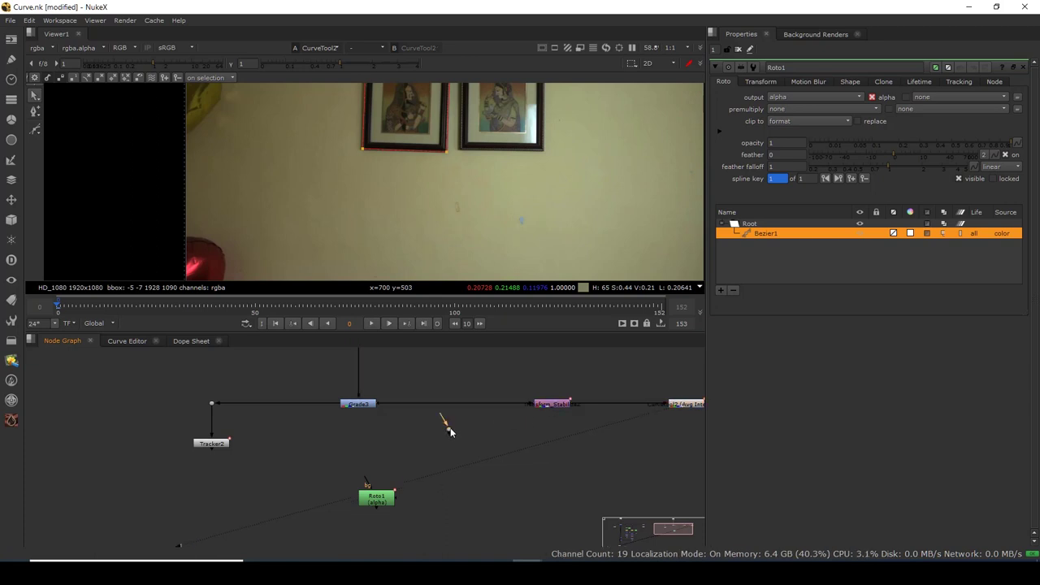
pyautogui.keyDown('ctrl'); pyautogui.click(442, 417); pyautogui.keyUp('ctrl')
pyautogui.moveTo(443, 408); pyautogui.dragTo(438, 405)
# - Add a Merge node with input B from the new Dot and input A from Roto1, routing the Roto connection through a Dot
pyautogui.click(442, 485)
pyautogui.press('m')
pyautogui.moveTo(438, 429); pyautogui.dragTo(438, 404)
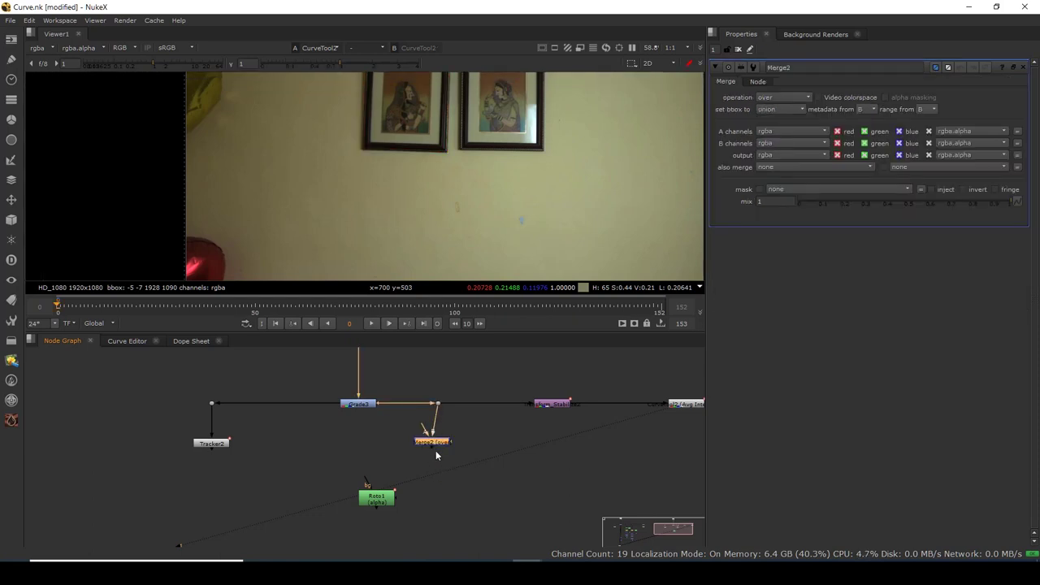
pyautogui.moveTo(436, 455); pyautogui.dragTo(444, 470)
pyautogui.moveTo(394, 505); pyautogui.dragTo(510, 436)
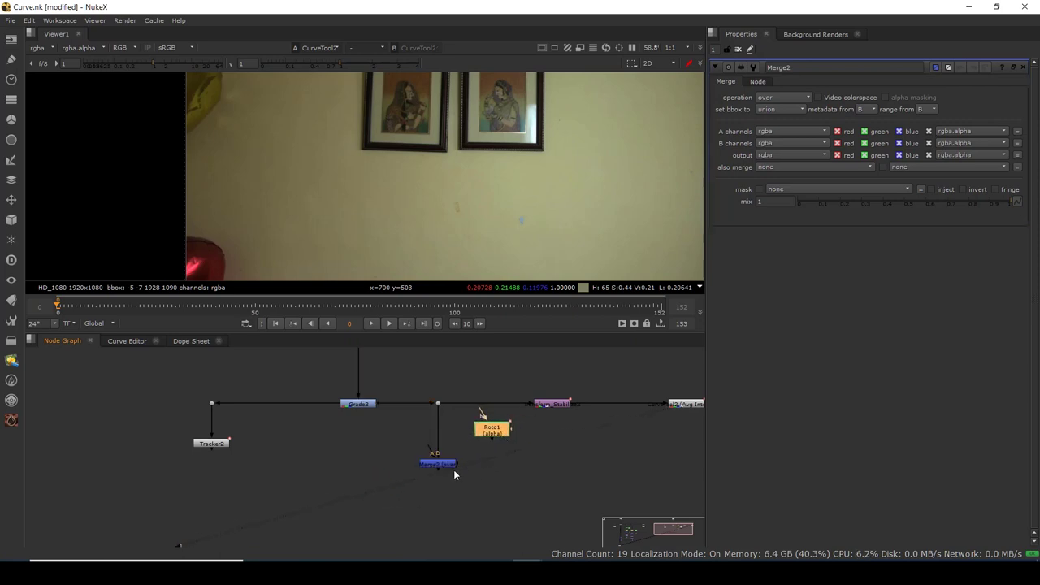
pyautogui.moveTo(452, 468); pyautogui.dragTo(475, 460)
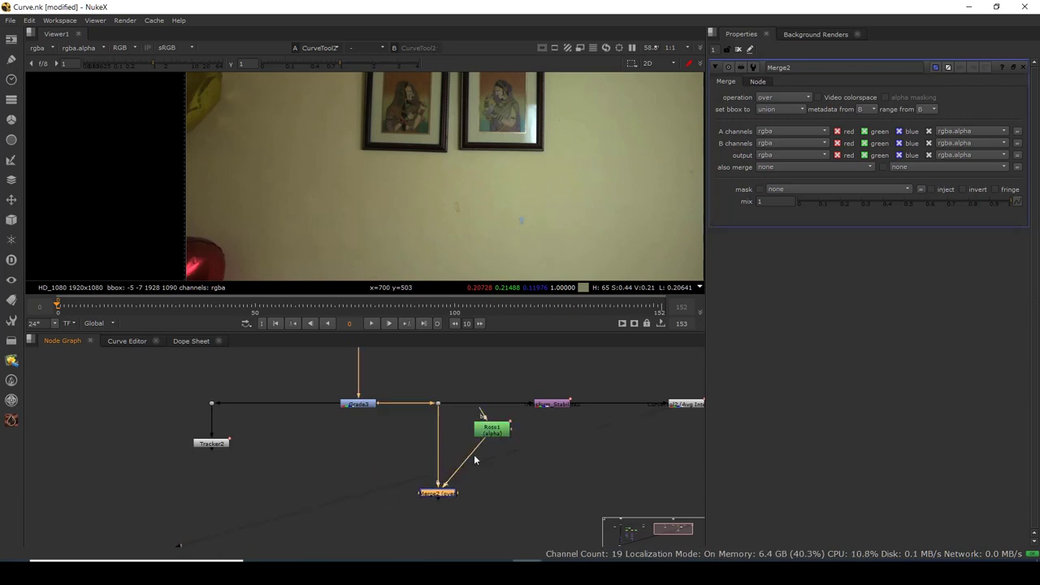
pyautogui.click(481, 485)
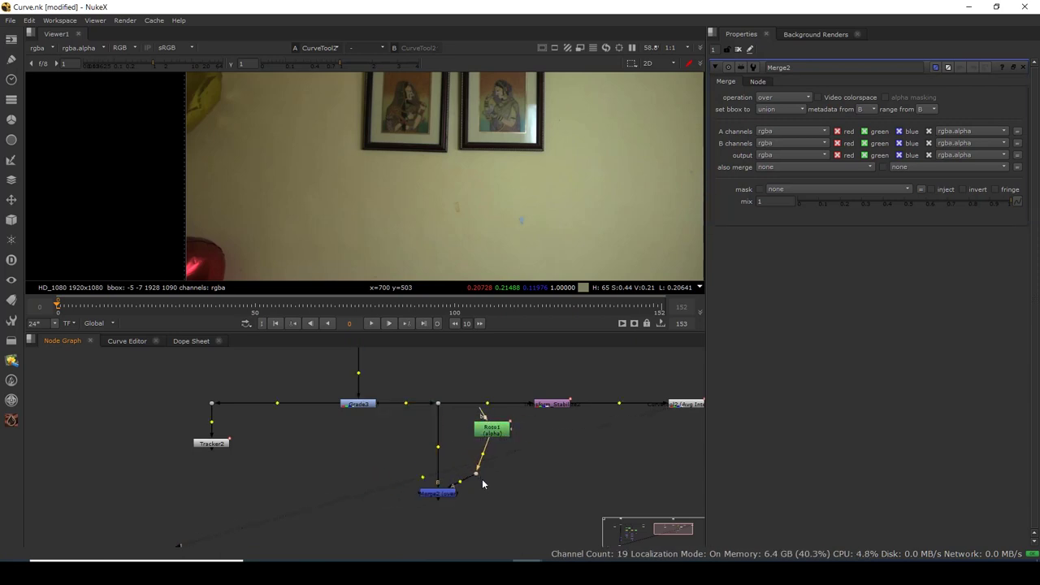
# - View the new Merge node's output and set its operation to mask to isolate the left picture frame
pyautogui.click(439, 493)
pyautogui.press('1')
pyautogui.click(770, 98)
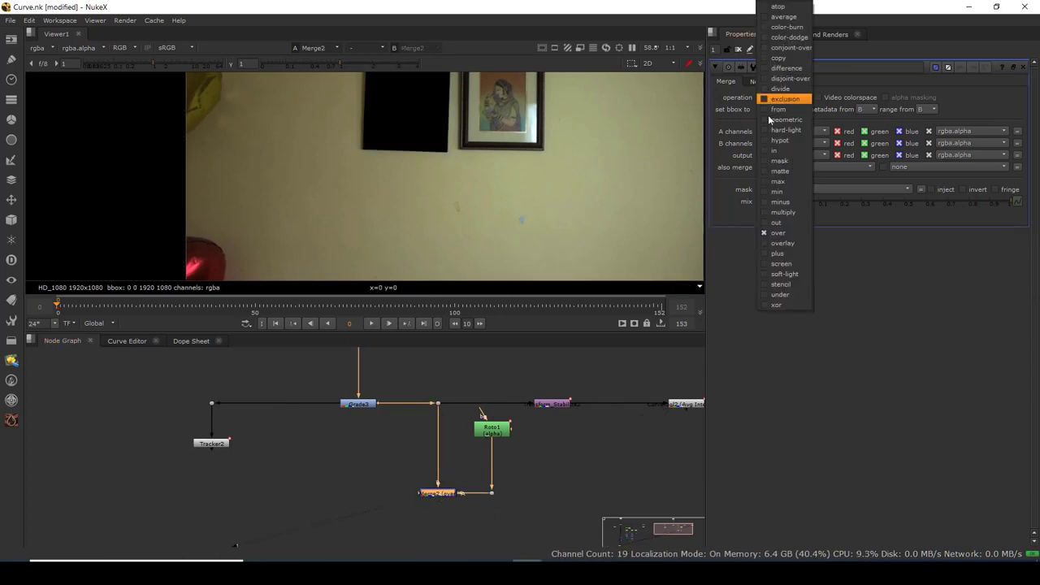
pyautogui.click(776, 163)
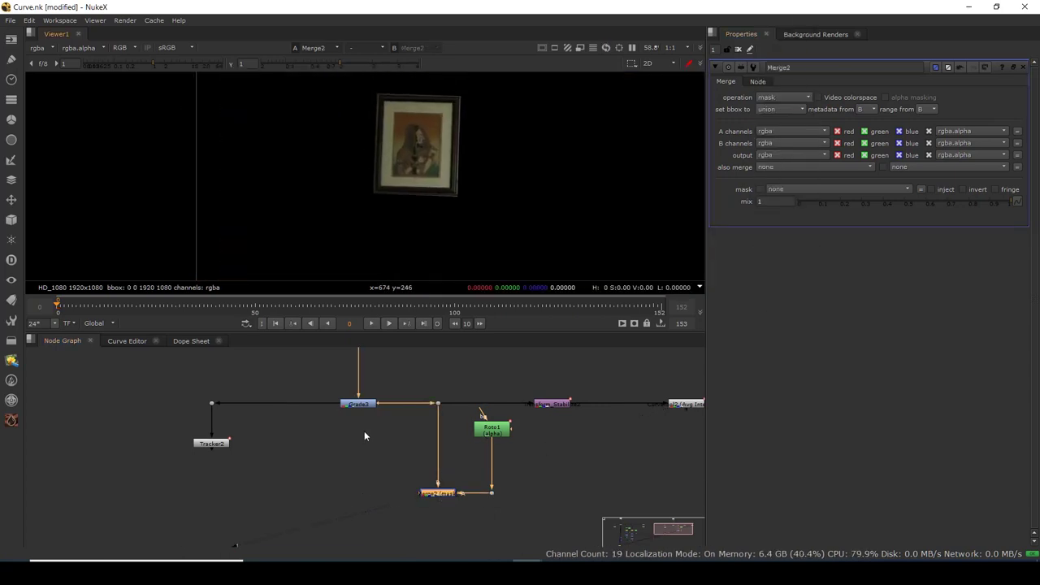
# - Add a second Merge with input A from the masked frame and input B from Grade3, and view its output
pyautogui.scroll(-3, 364, 434)
pyautogui.click(340, 461)
pyautogui.press('m')
pyautogui.scroll(3, 354, 459)
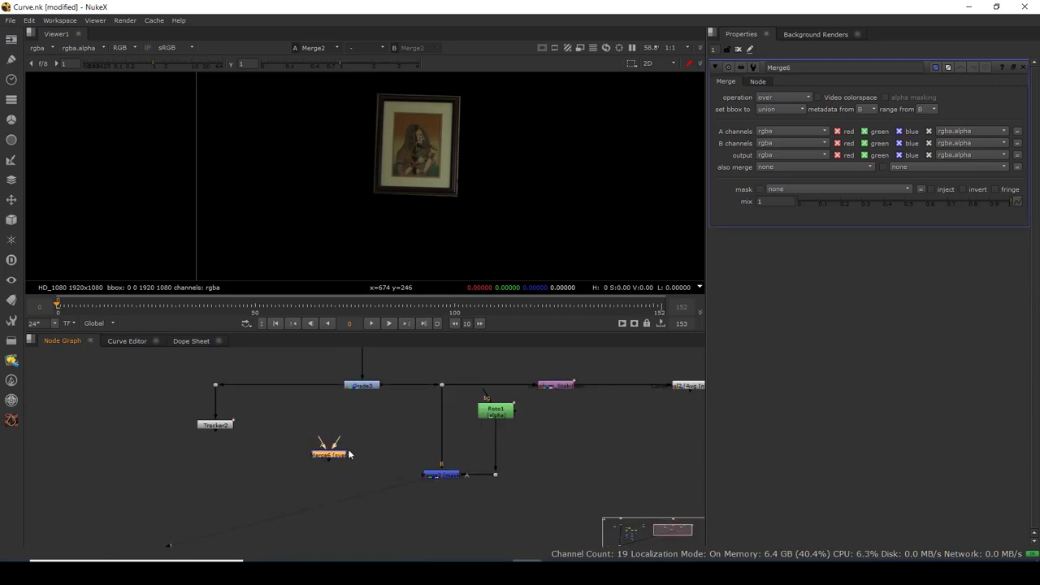
pyautogui.moveTo(334, 444); pyautogui.dragTo(437, 478)
pyautogui.moveTo(370, 491)
pyautogui.mouseDown()
pyautogui.moveTo(368, 517)
pyautogui.moveTo(441, 516)
pyautogui.moveTo(314, 540)
pyautogui.mouseUp()
pyautogui.press('1')
# - Add a Transform after the mask Merge and place its center on the left picture frame at x 685, y 642
pyautogui.moveTo(463, 485)
pyautogui.mouseDown()
pyautogui.moveTo(404, 481)
pyautogui.moveTo(402, 460)
pyautogui.mouseUp()
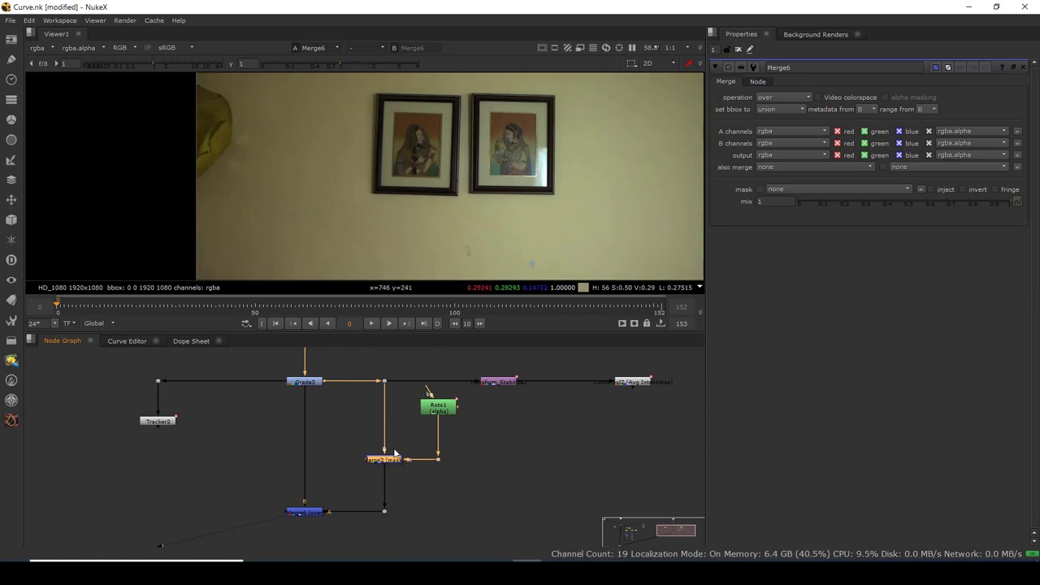
pyautogui.press('t')
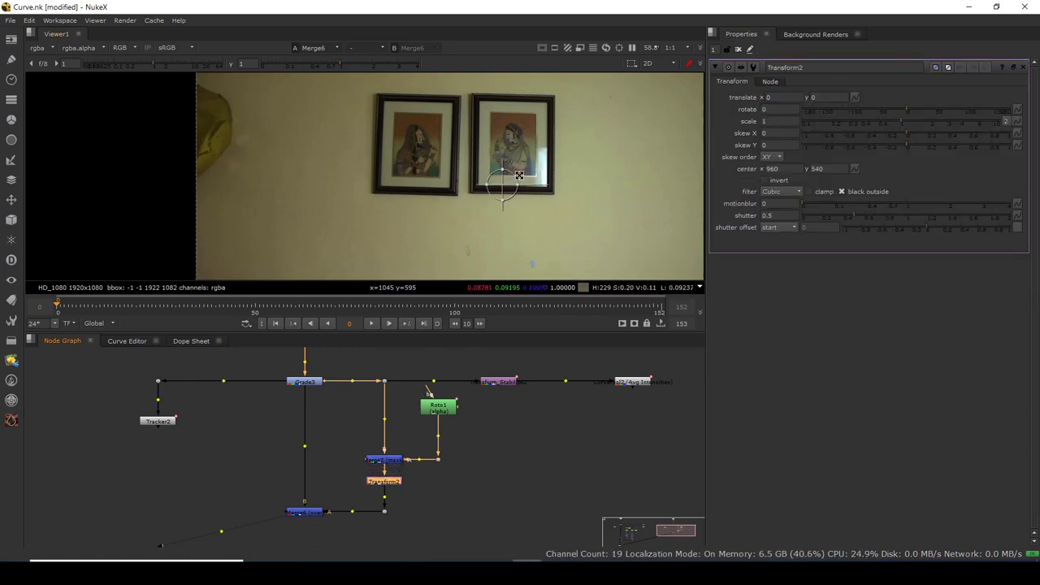
pyautogui.moveTo(503, 187); pyautogui.dragTo(413, 145)
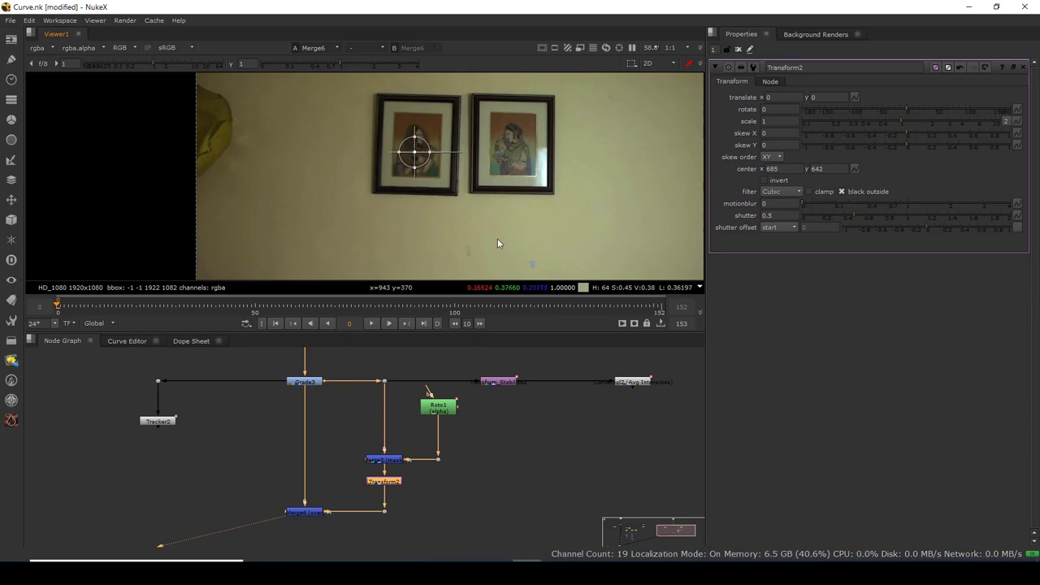
# - Nudge the duplicated picture frame beneath the original left frame, with translate x -10 and y -340
pyautogui.press('shift+KP_2')
pyautogui.press('shift+KP_2')
pyautogui.press('shift+KP_2')
pyautogui.press('shift+KP_2')
pyautogui.press('shift+KP_2')
pyautogui.press('shift+KP_2')
pyautogui.press('shift+KP_2')
pyautogui.press('shift+KP_2')
pyautogui.press('shift+KP_2')
pyautogui.press('shift+KP_2')
pyautogui.press('shift+KP_2')
pyautogui.press('shift+KP_2')
pyautogui.press('shift+KP_2')
pyautogui.press('shift+KP_2')
pyautogui.press('shift+KP_2')
pyautogui.press('shift+KP_2')
pyautogui.press('shift+KP_2')
pyautogui.press('shift+KP_2')
pyautogui.press('shift+KP_2')
pyautogui.press('shift+KP_2')
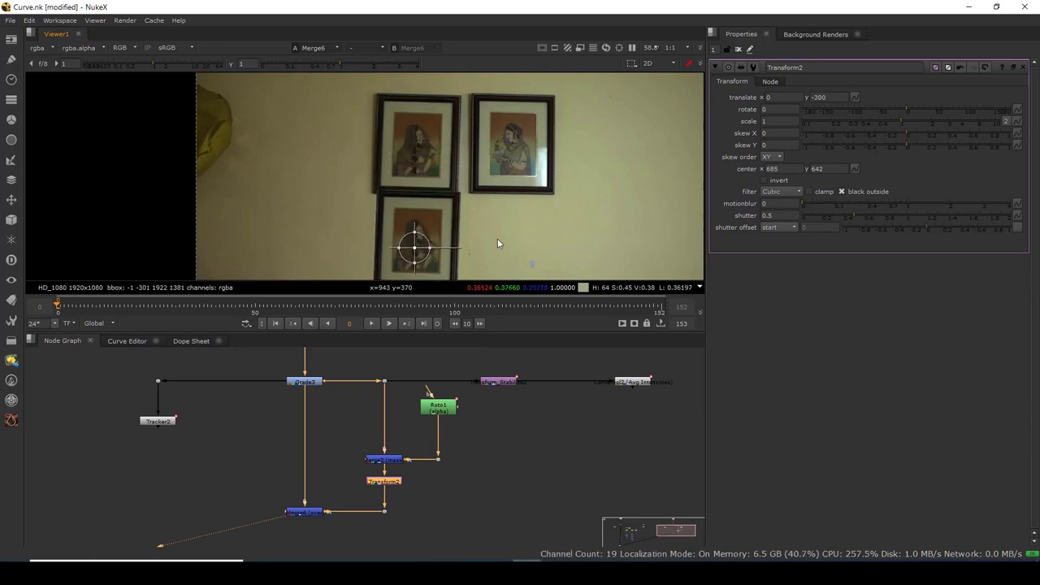
pyautogui.press('shift+KP_2')
pyautogui.press('shift+KP_2')
pyautogui.press('shift+KP_2')
pyautogui.press('shift+KP_2')
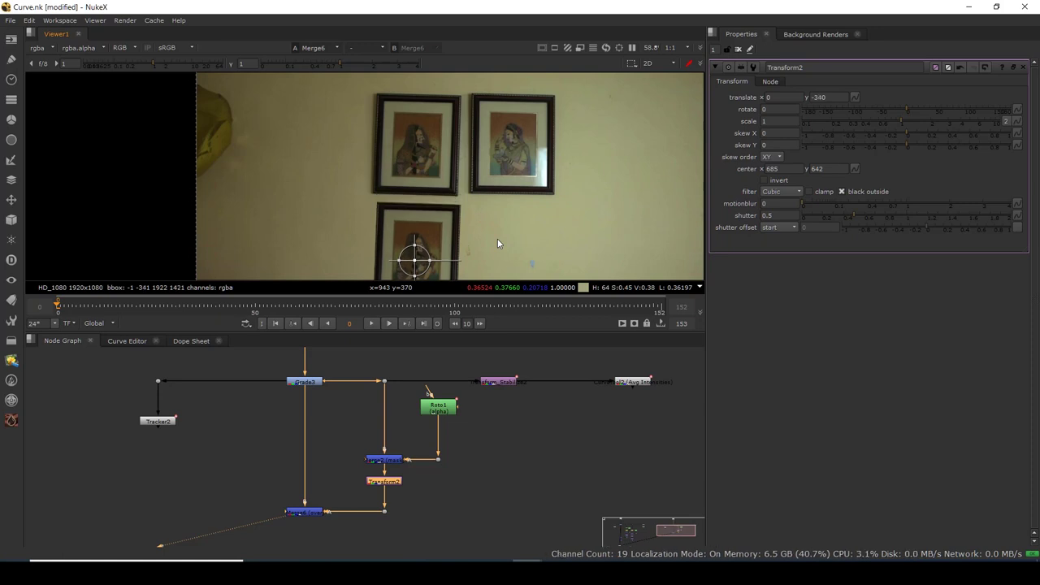
pyautogui.press('shift+KP_4')
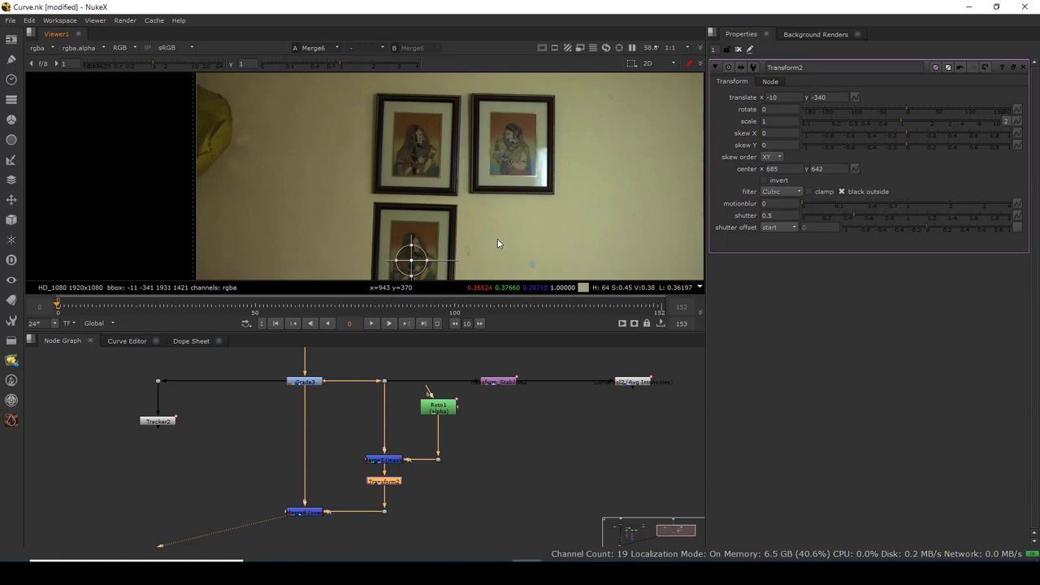
pyautogui.moveTo(500, 242); pyautogui.dragTo(407, 203)
pyautogui.scroll(-1, 403, 196)
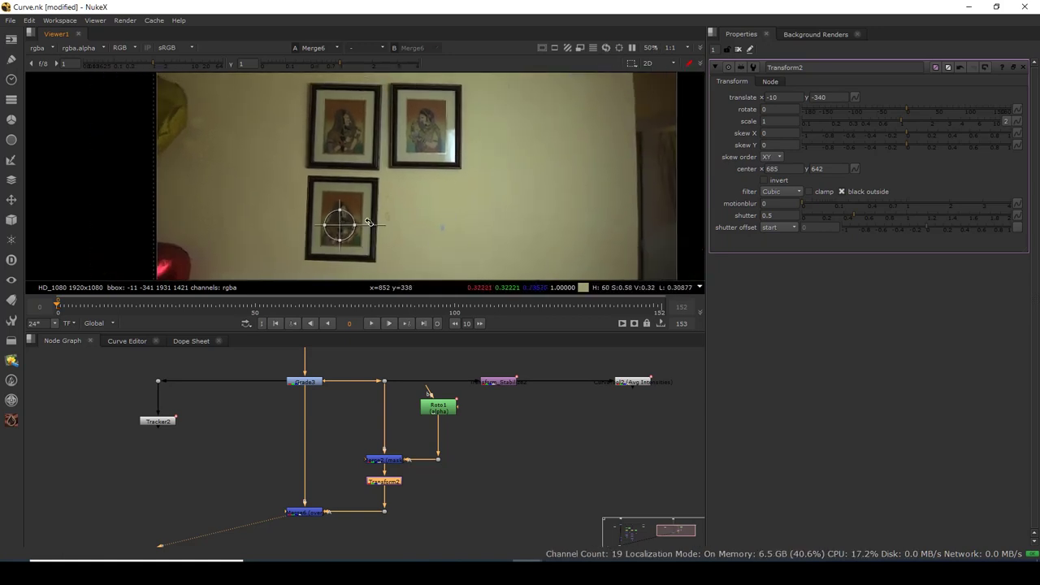
# - Set the duplicated picture frame's Transform scale to 1.05
pyautogui.click(788, 122)
pyautogui.press('Up')
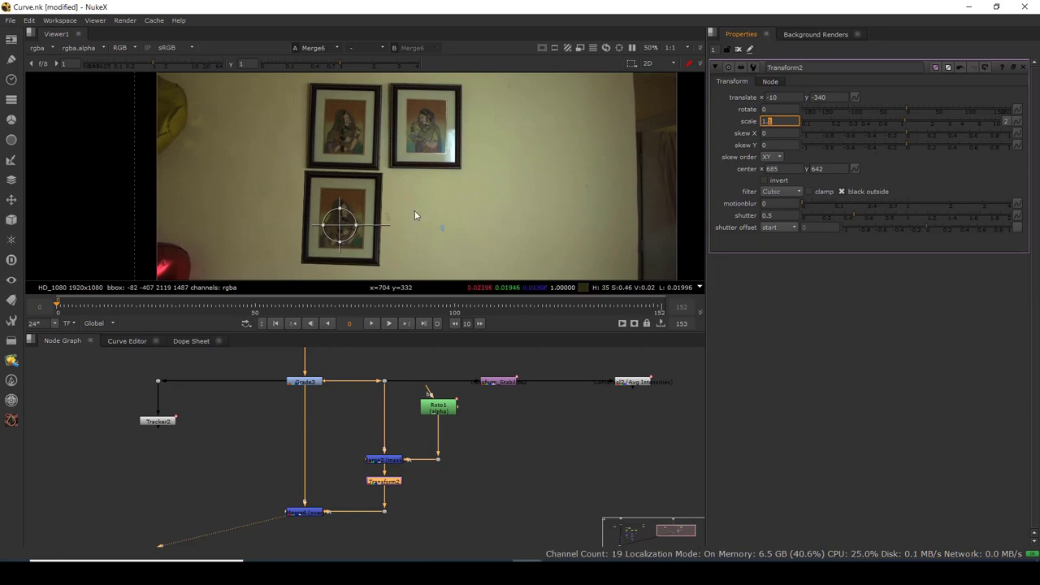
pyautogui.press('Down')
pyautogui.press('Down')
pyautogui.press('Down')
pyautogui.press('Down')
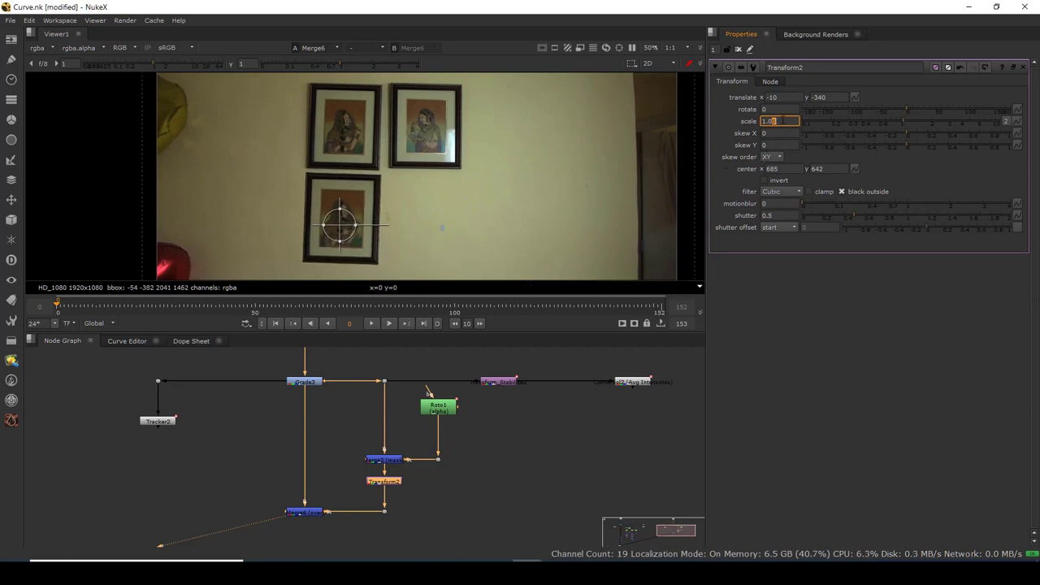
pyautogui.press('Down')
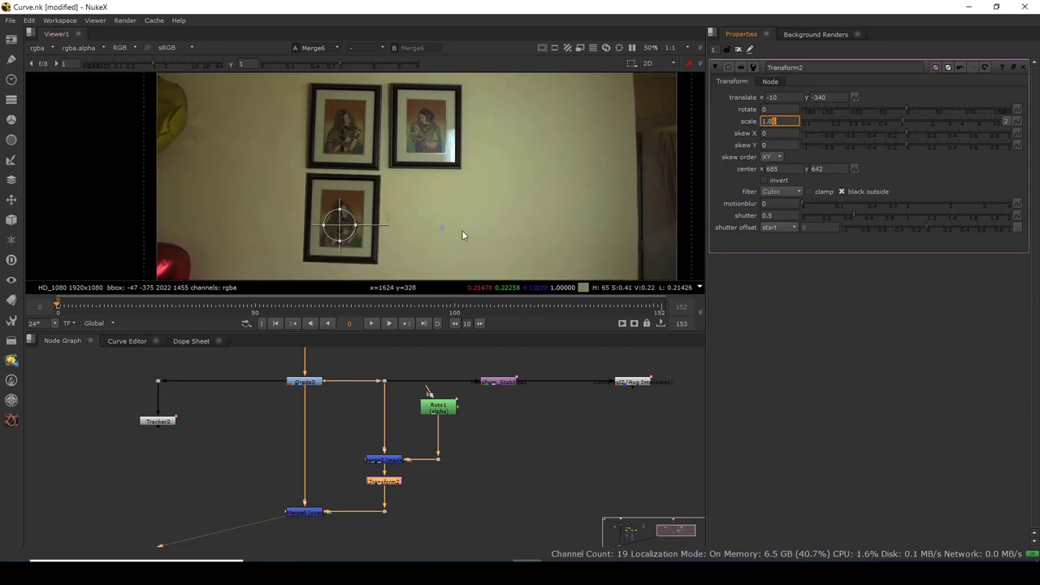
pyautogui.moveTo(444, 227); pyautogui.dragTo(427, 216)
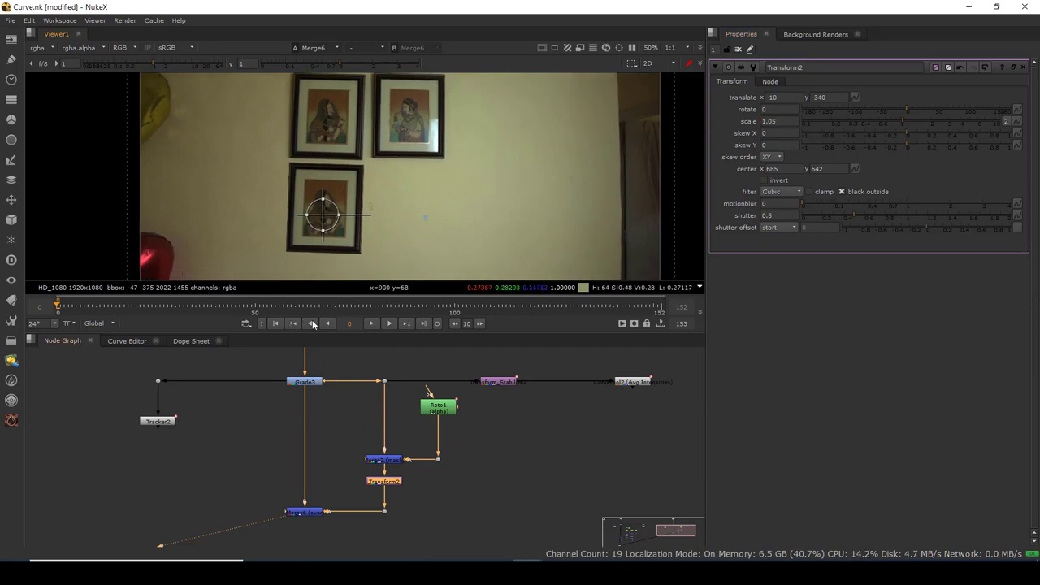
# - Close the open node properties, play through the composite to check the duplicated frame, and return to the first frame
pyautogui.click(738, 50)
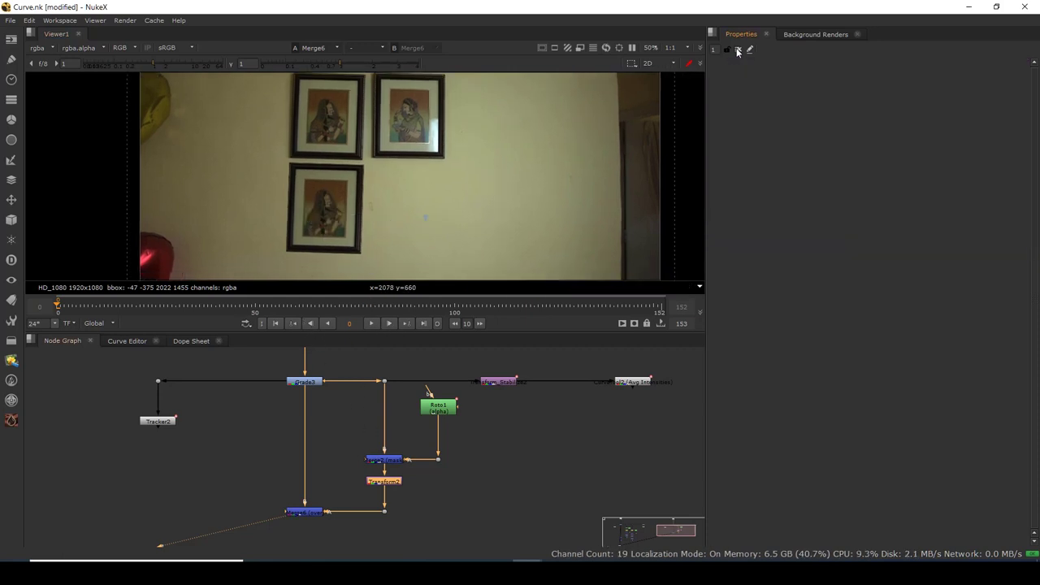
pyautogui.click(374, 324)
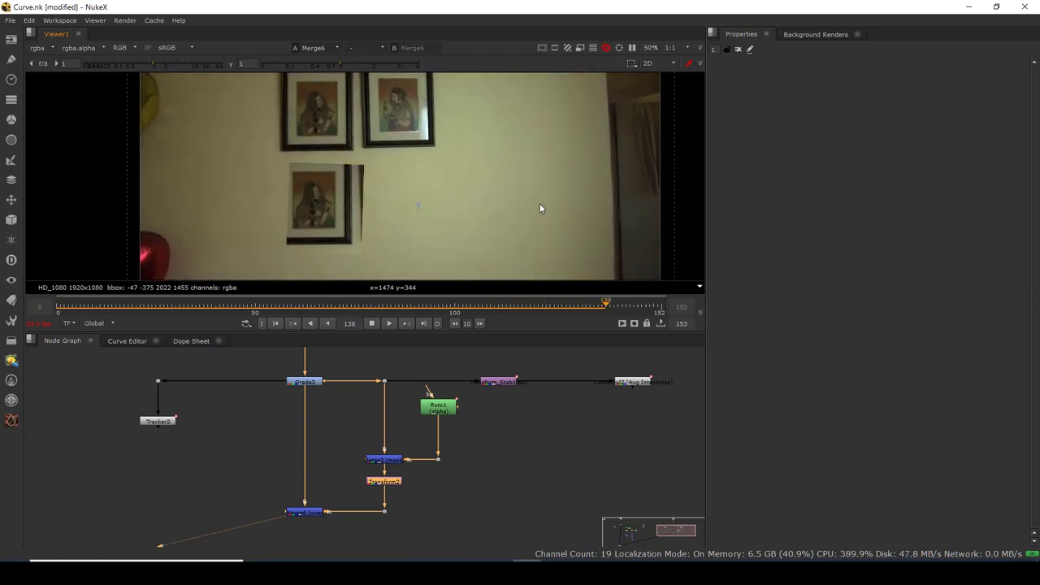
pyautogui.click(369, 322)
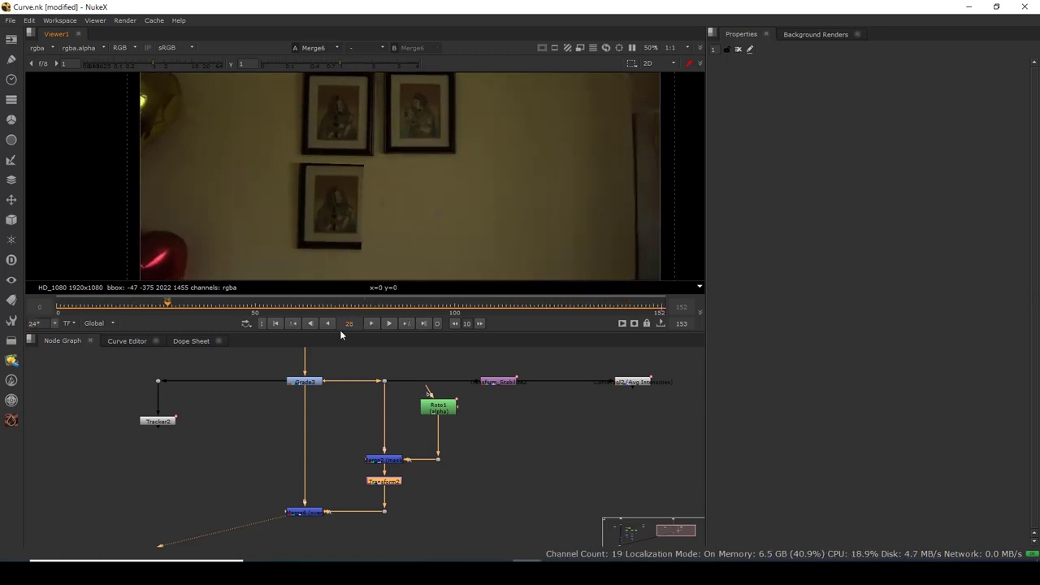
pyautogui.click(276, 323)
pyautogui.moveTo(347, 428); pyautogui.dragTo(453, 488)
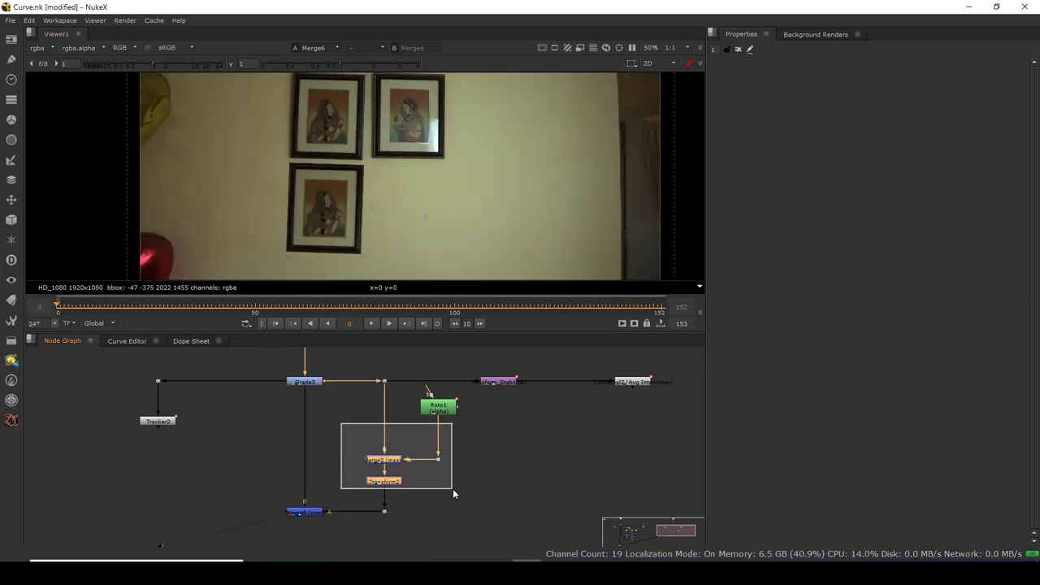
pyautogui.click(354, 398)
pyautogui.moveTo(352, 430); pyautogui.dragTo(421, 499)
# - Add a FrameHold node held at frame 0 and insert it on the B input above the mask Merge
pyautogui.click(356, 416)
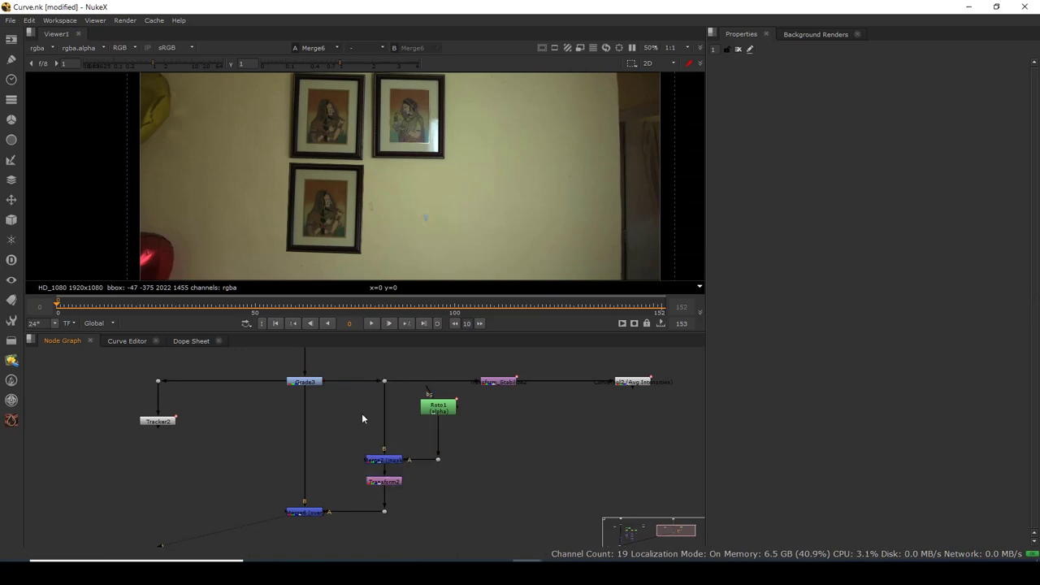
pyautogui.press('Tab')
pyautogui.write('fra')
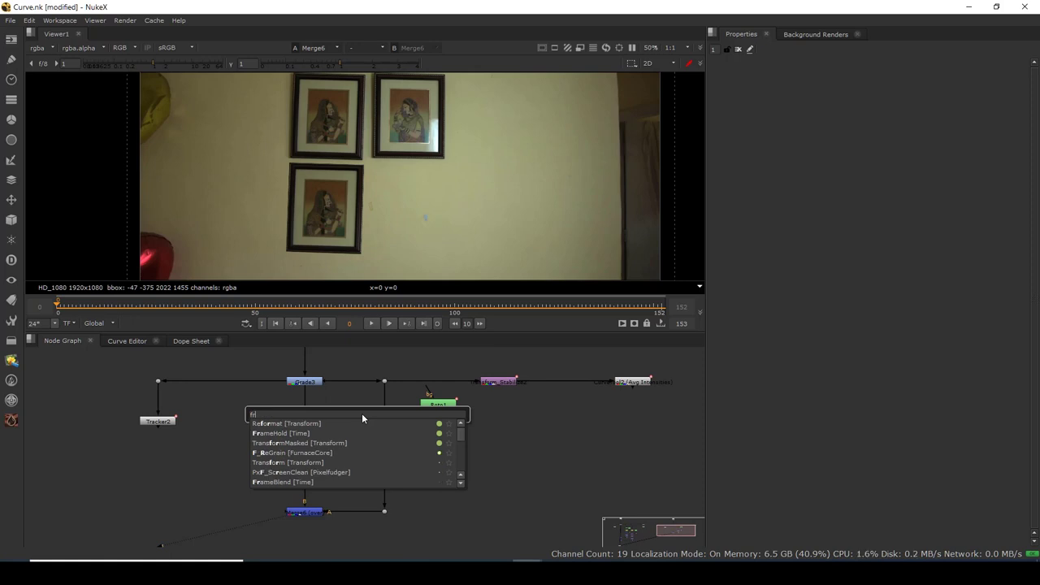
pyautogui.click(276, 434)
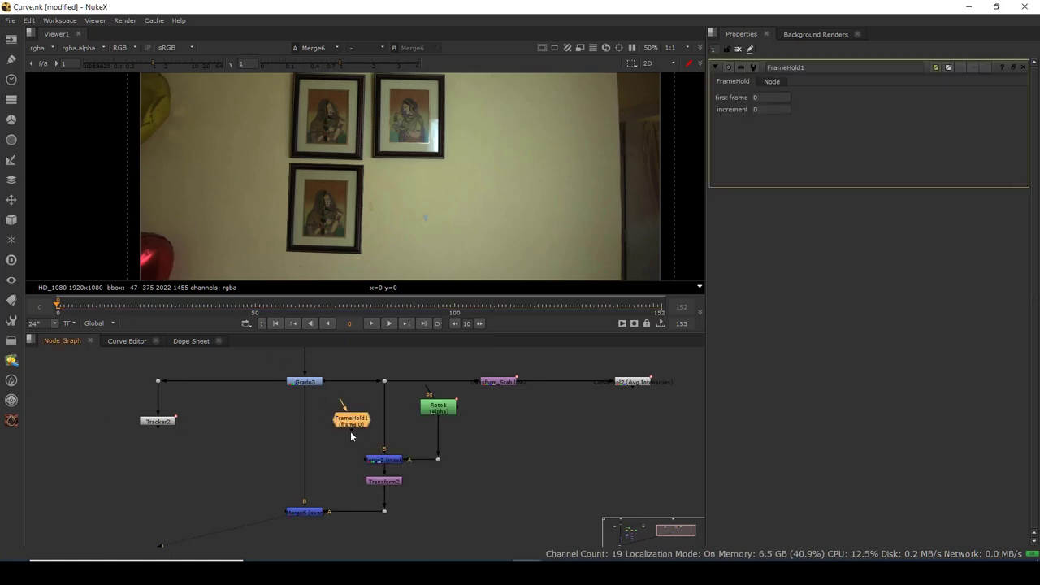
pyautogui.moveTo(350, 423); pyautogui.dragTo(389, 423)
# - View the outputs of the FrameHold, the mask Merge, the Transform and the final Merge in turn
pyautogui.press('1')
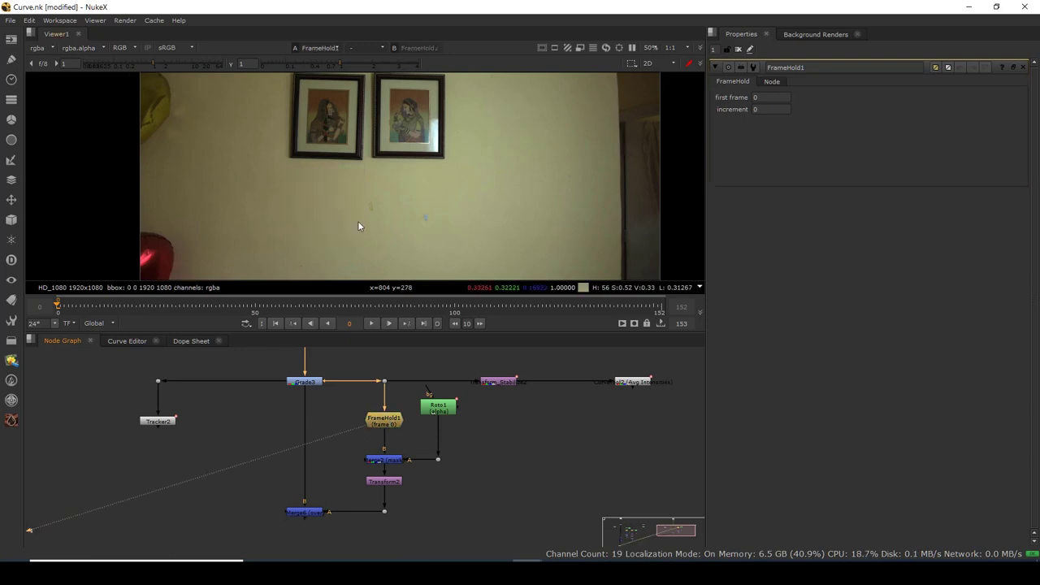
pyautogui.click(389, 460)
pyautogui.press('1')
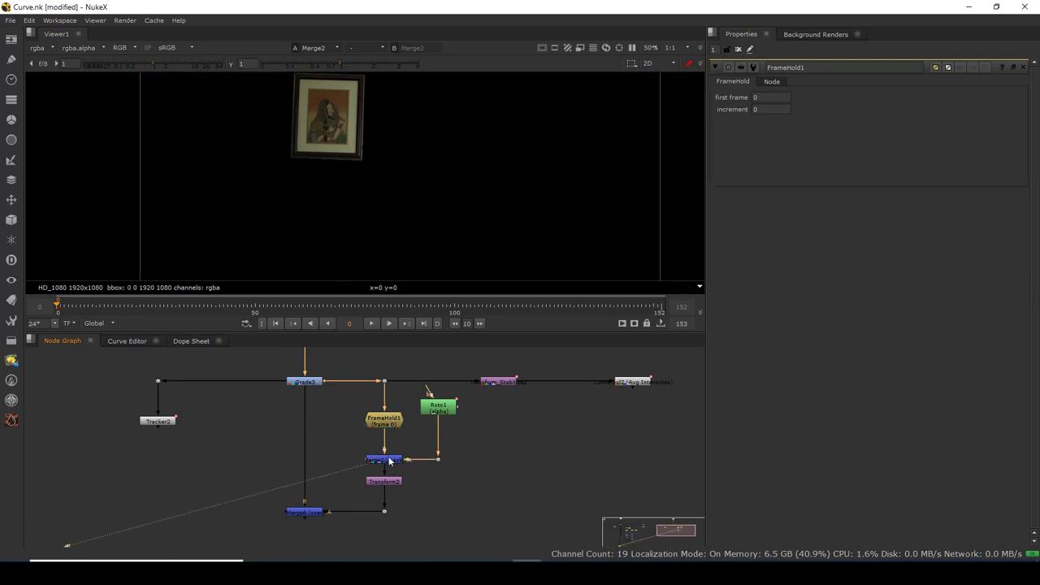
pyautogui.click(392, 482)
pyautogui.press('1')
pyautogui.click(319, 513)
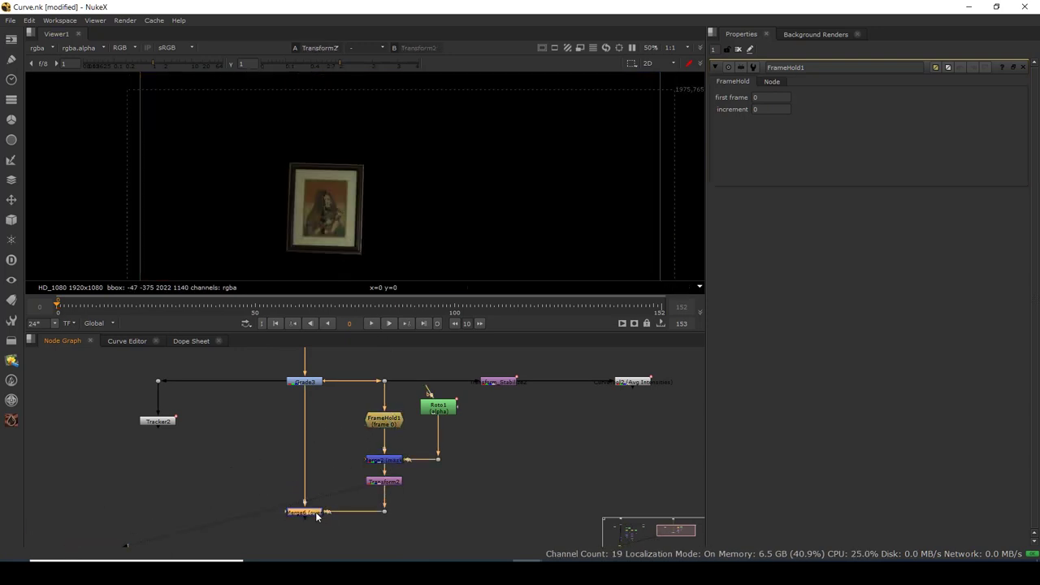
pyautogui.press('1')
# - Inspect the composited frame up close, play back the final Merge, and return to the first frame
pyautogui.scroll(2, 363, 241)
pyautogui.scroll(2, 373, 234)
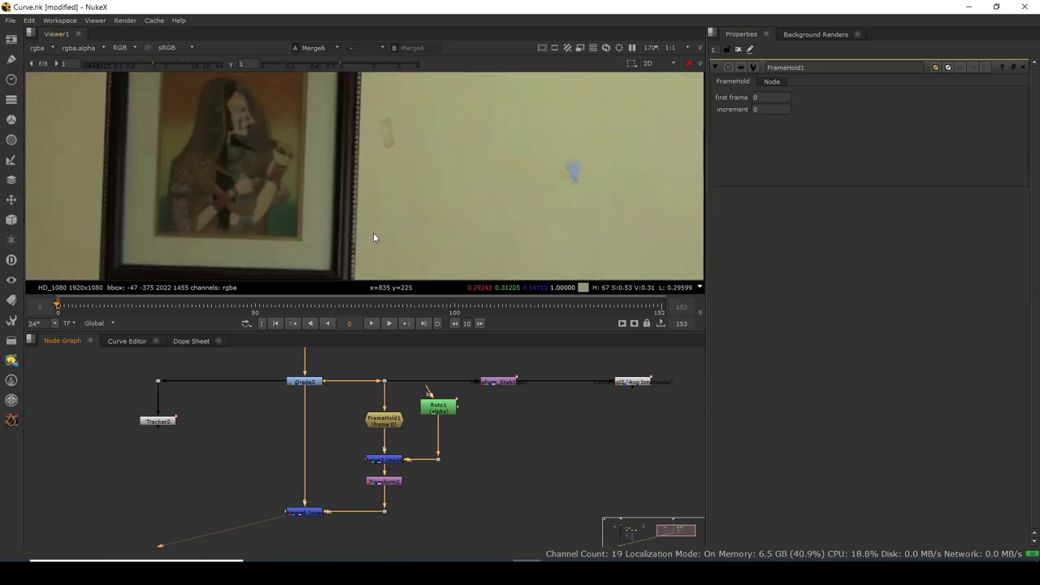
pyautogui.scroll(-4, 389, 230)
pyautogui.click(371, 324)
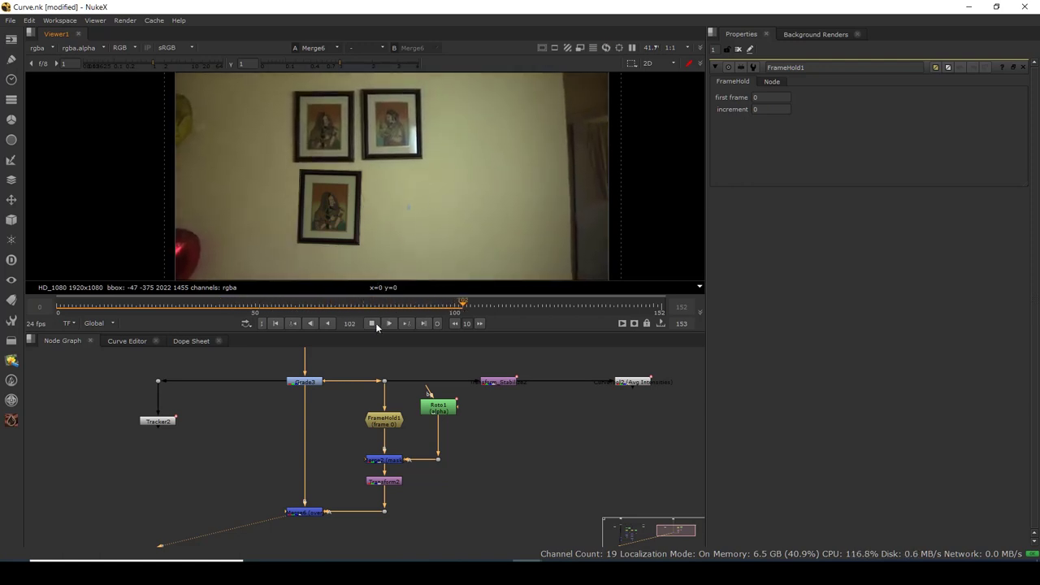
pyautogui.click(370, 324)
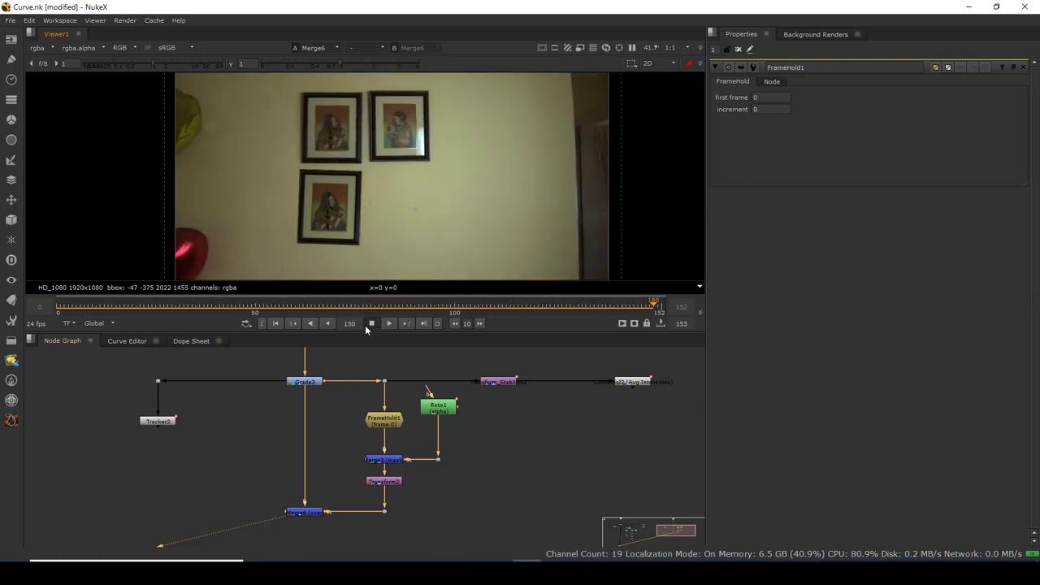
pyautogui.click(275, 324)
# - Move the final Merge and its input dot lower in the node graph to make room below Transform2
pyautogui.moveTo(367, 466); pyautogui.dragTo(339, 465)
pyautogui.moveTo(213, 464); pyautogui.dragTo(324, 537)
pyautogui.moveTo(280, 491); pyautogui.dragTo(281, 514)
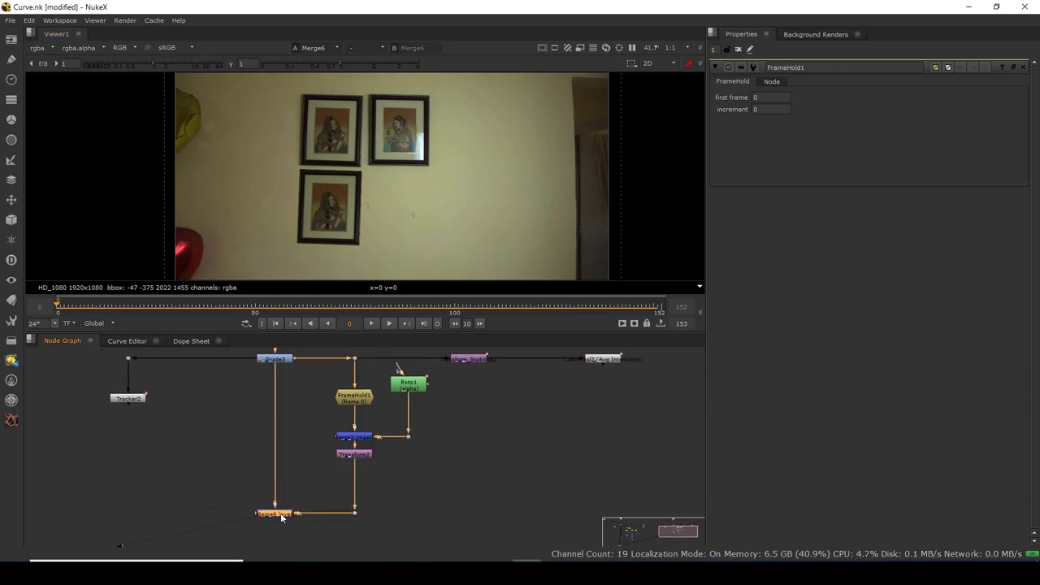
# - Export a Transform (match-move, baked) node from Tracker2
pyautogui.scroll(4, 242, 466)
pyautogui.click(180, 445)
pyautogui.doubleClick(180, 445)
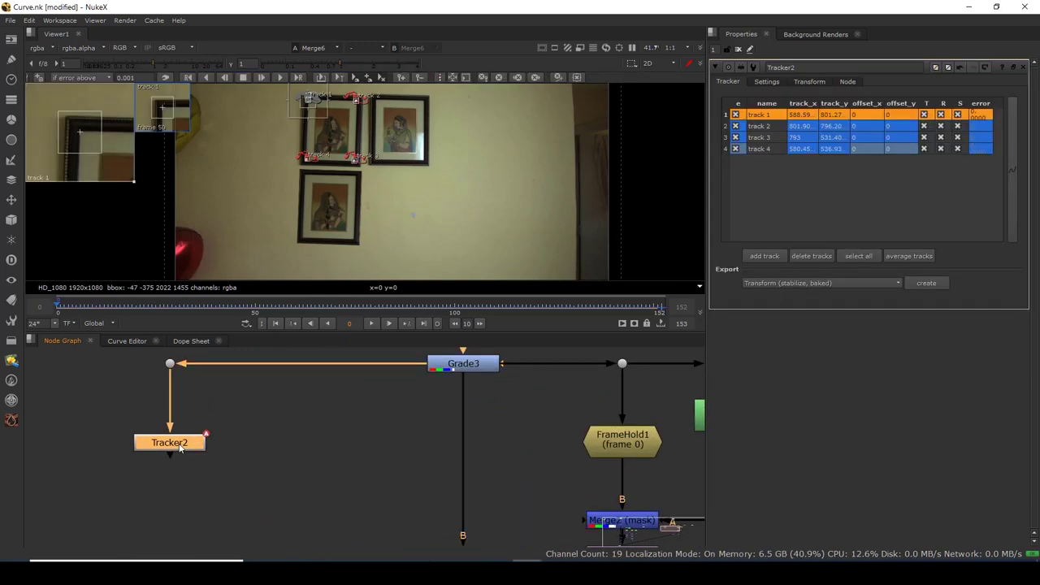
pyautogui.click(769, 282)
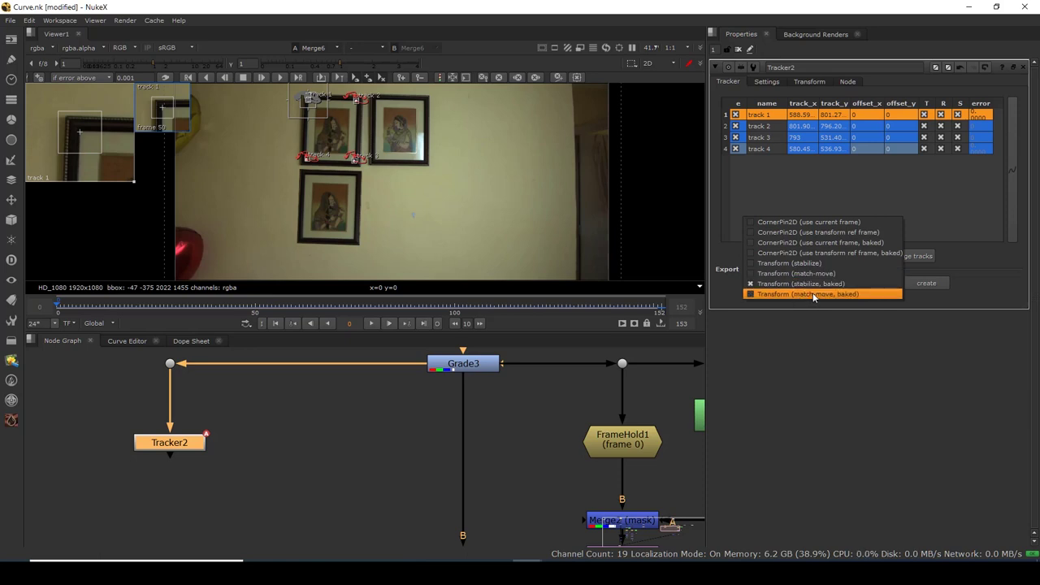
pyautogui.click(813, 292)
pyautogui.click(927, 283)
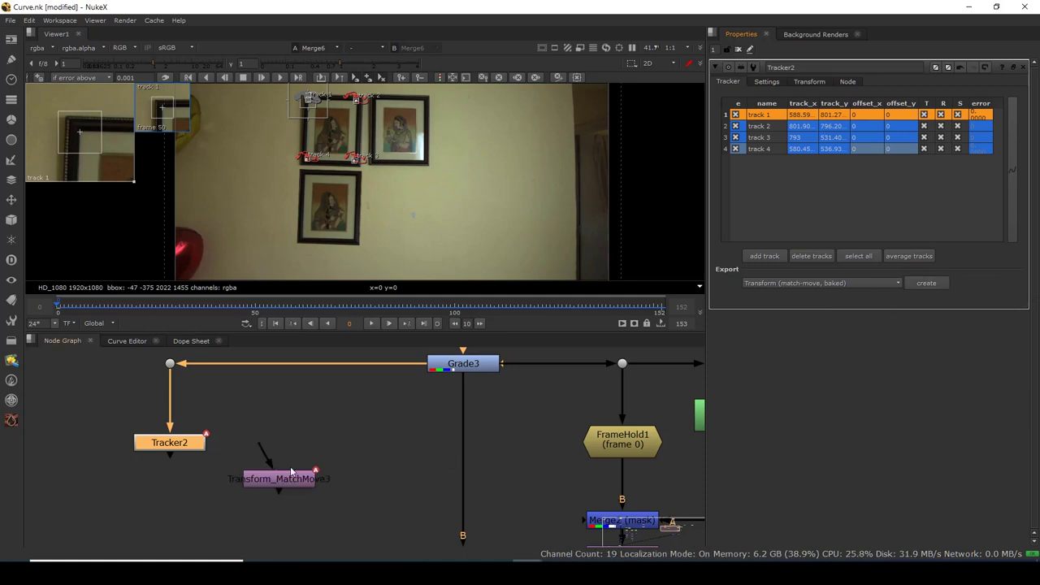
# - Insert the exported match-move node between Transform2 and the final Merge
pyautogui.scroll(-5, 260, 407)
pyautogui.moveTo(244, 395); pyautogui.dragTo(377, 455)
pyautogui.click(302, 470)
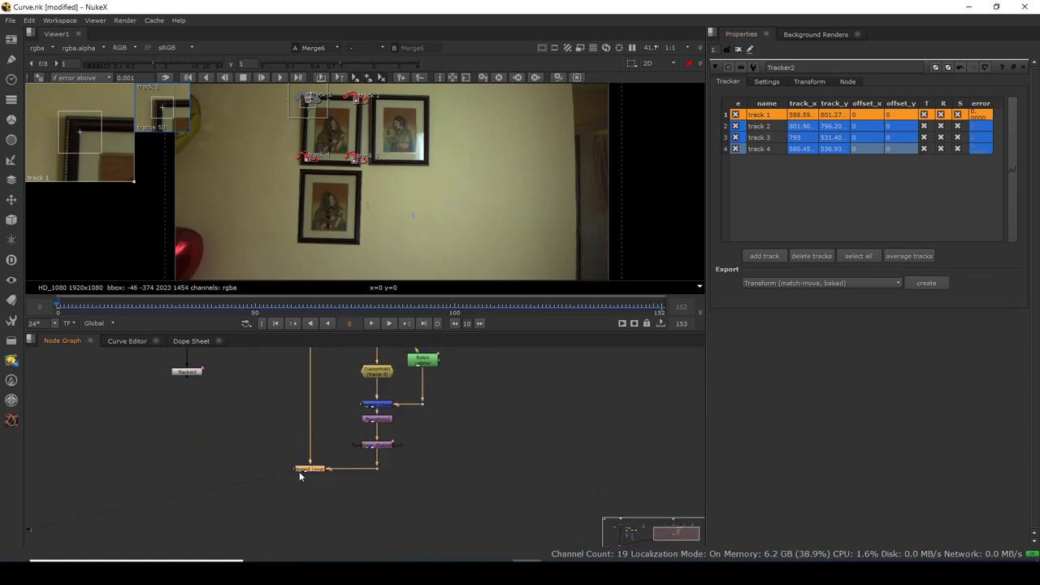
# - Clear the properties, play back the match-moved composite, and examine the duplicated frame's movement, edges and brightness
pyautogui.click(738, 50)
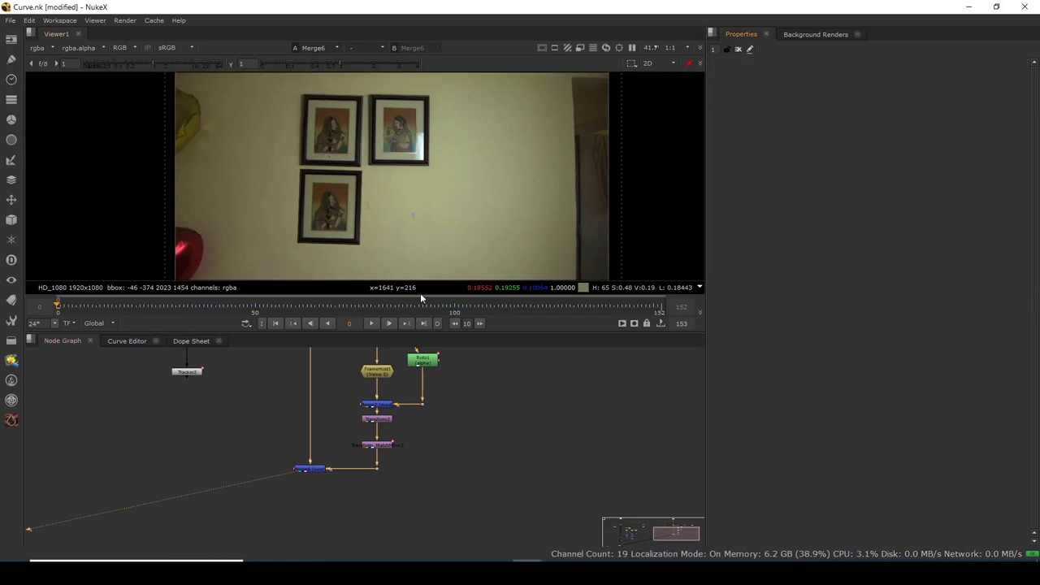
pyautogui.click(373, 323)
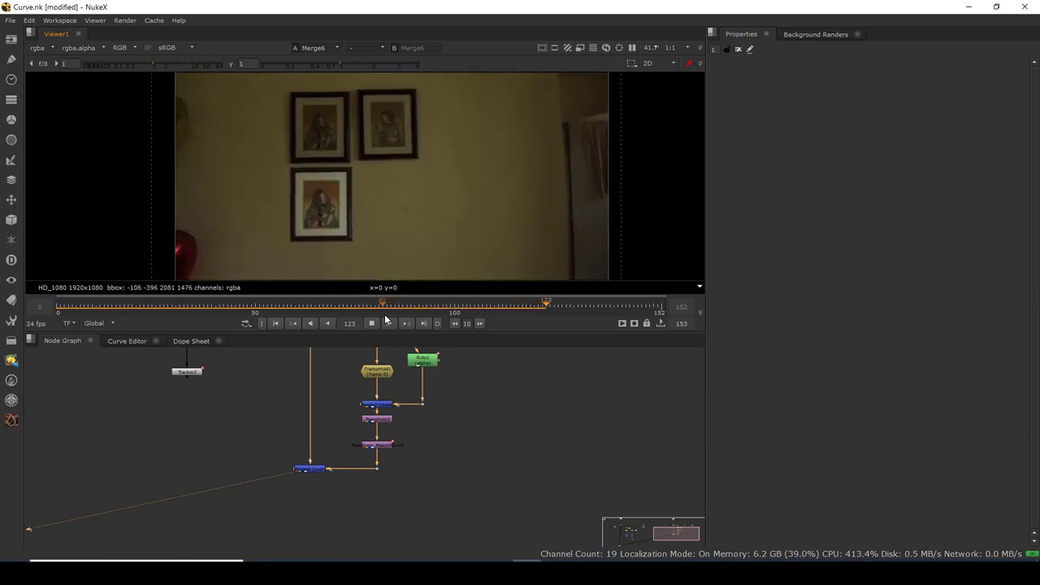
pyautogui.click(372, 323)
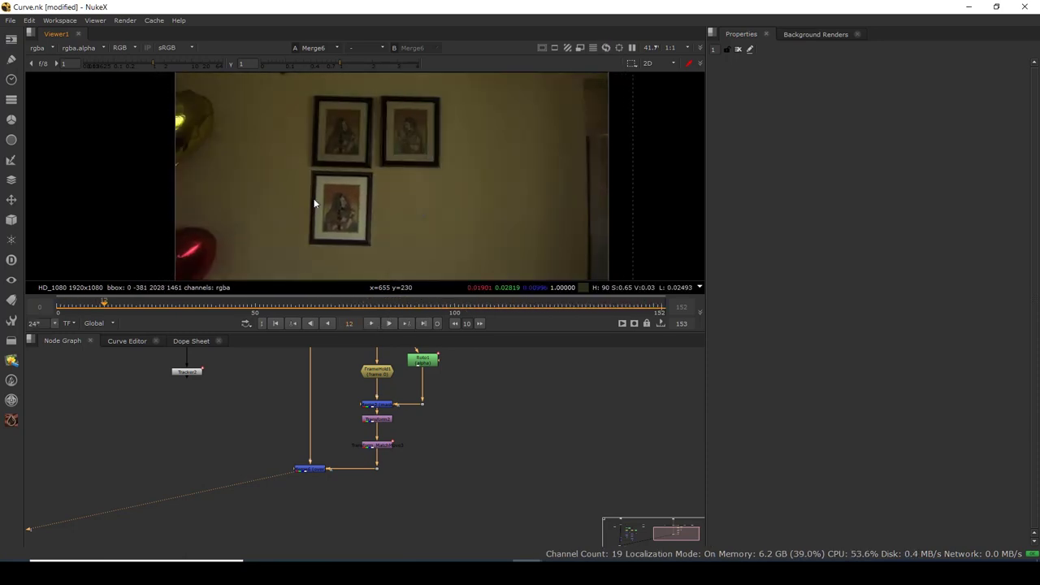
pyautogui.click(370, 323)
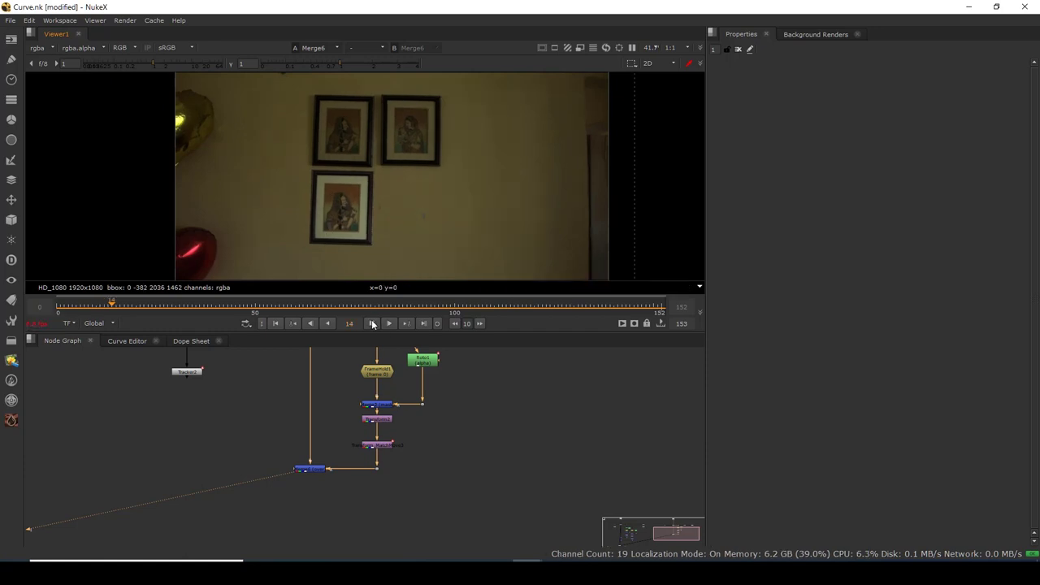
pyautogui.click(275, 323)
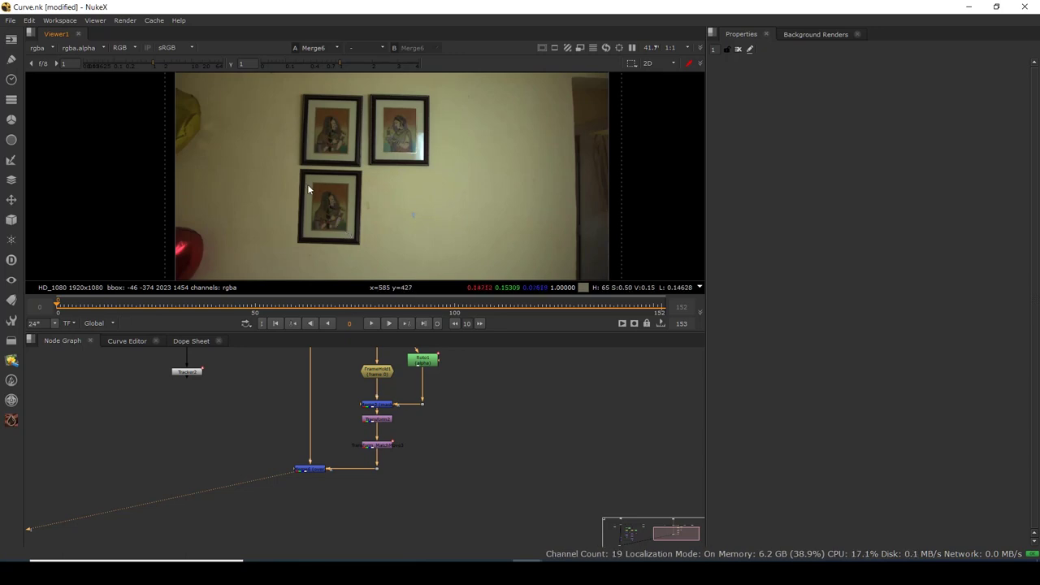
pyautogui.scroll(5, 317, 184)
pyautogui.scroll(-2, 320, 179)
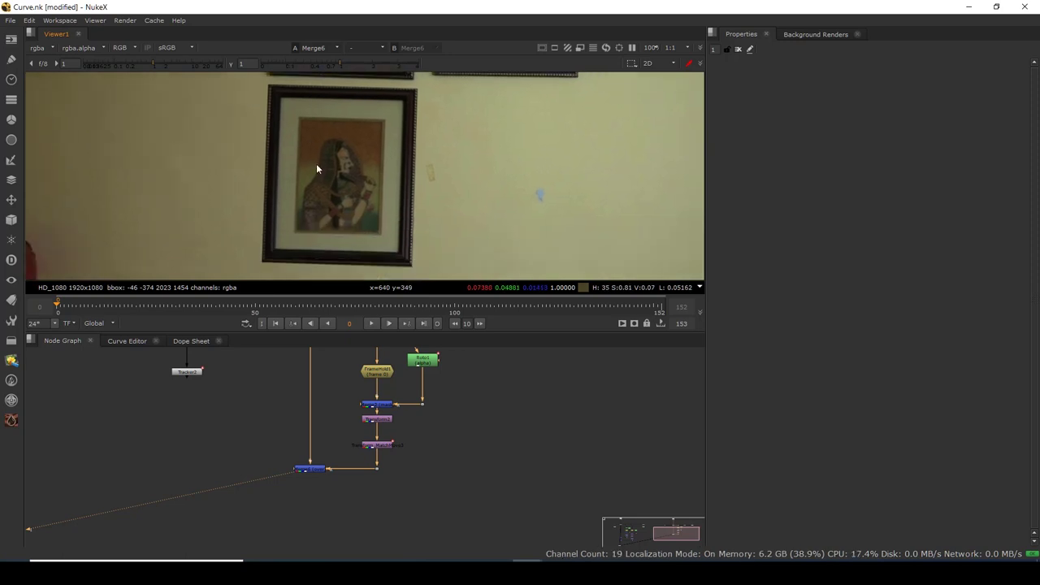
pyautogui.scroll(-2, 293, 196)
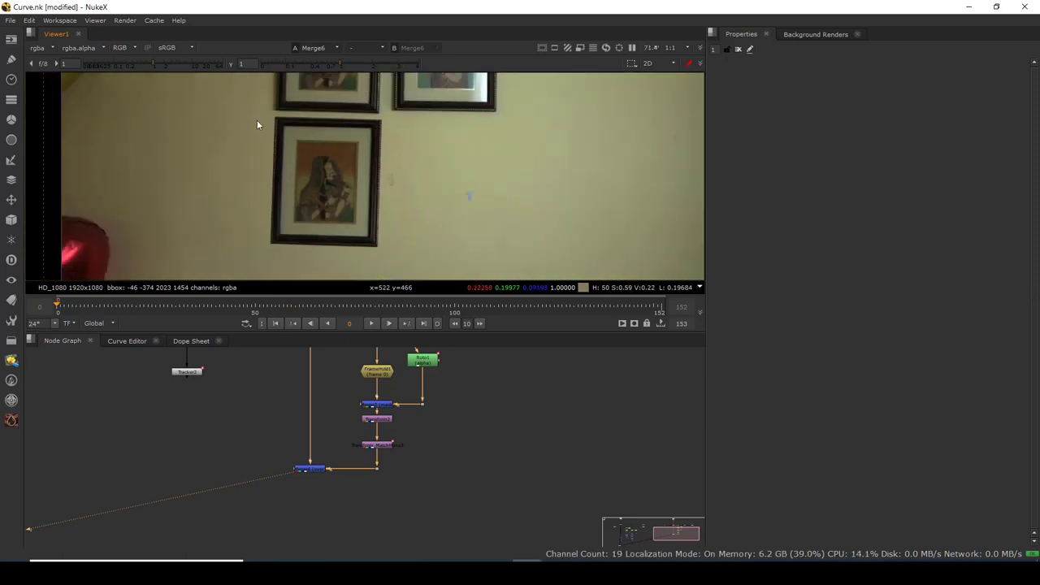
pyautogui.moveTo(241, 110); pyautogui.dragTo(444, 274)
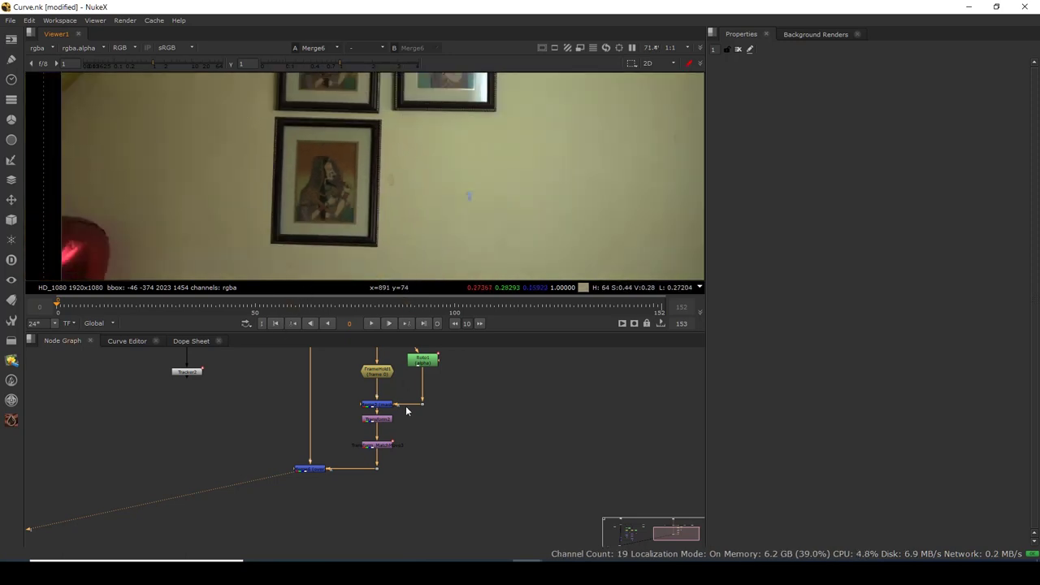
# - Open the Roto1 settings and select the Bezier1 shape around the duplicated picture frame
pyautogui.scroll(5, 390, 473)
pyautogui.click(393, 429)
pyautogui.doubleClick(395, 430)
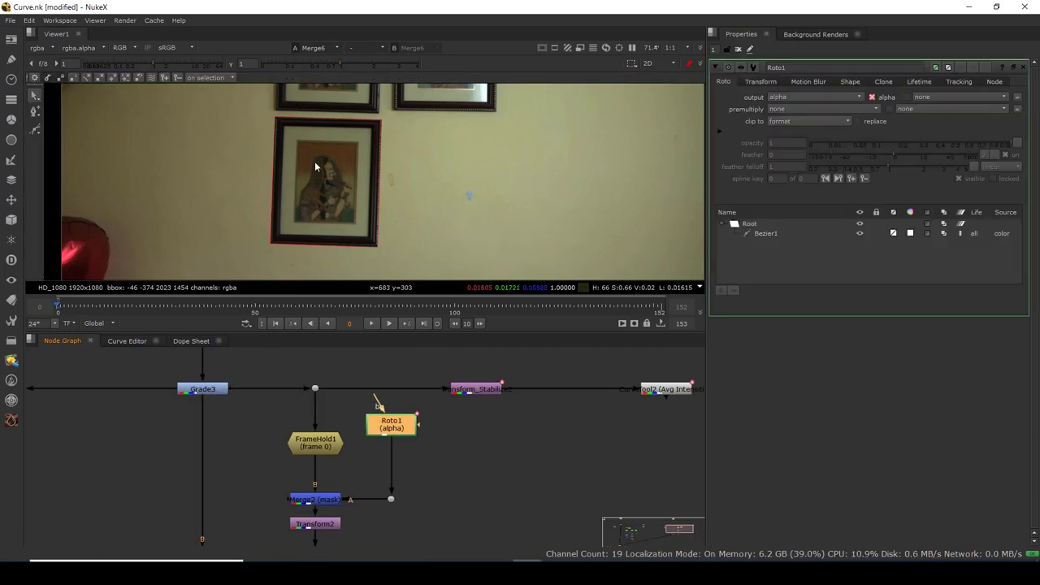
pyautogui.scroll(-1, 316, 164)
pyautogui.click(290, 132)
pyautogui.scroll(-1, 255, 127)
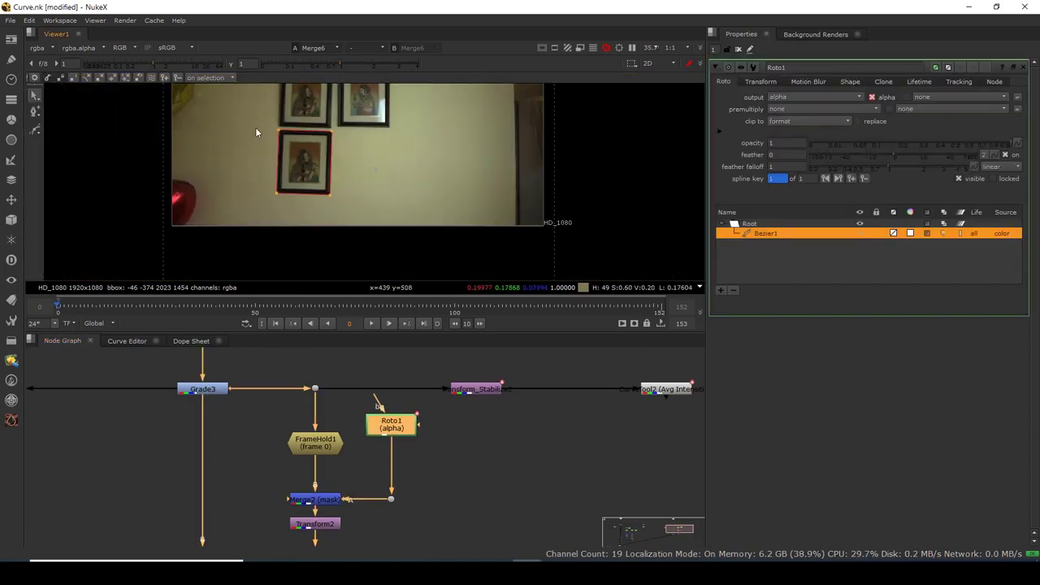
# - Try to pull the roto shape's feather outward at the duplicated frame's upper-left corner, and undo the last feather adjustment
pyautogui.moveTo(253, 123); pyautogui.dragTo(303, 209)
pyautogui.scroll(3, 280, 195)
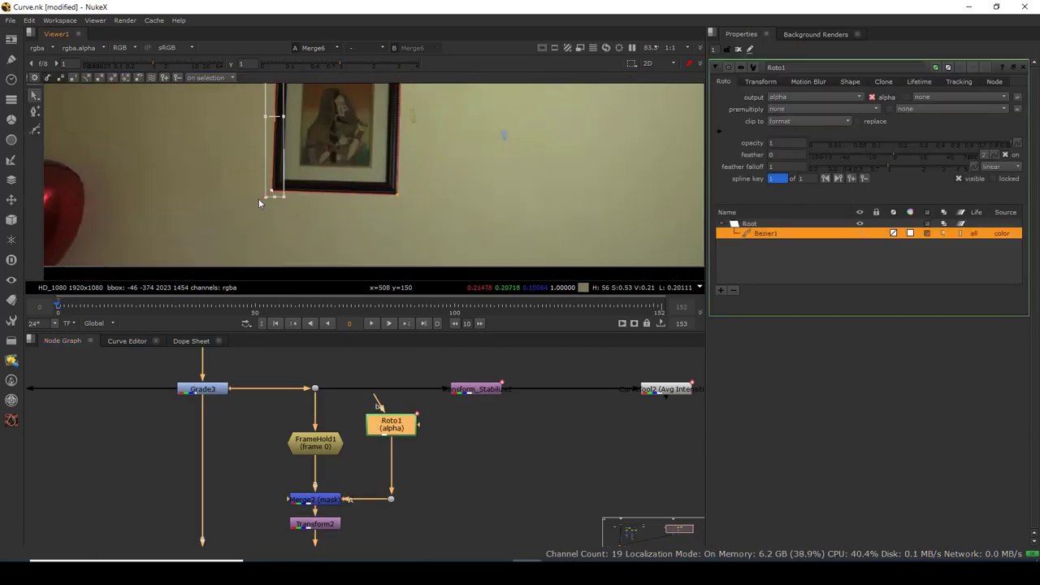
pyautogui.moveTo(294, 127); pyautogui.dragTo(294, 241)
pyautogui.scroll(4, 268, 160)
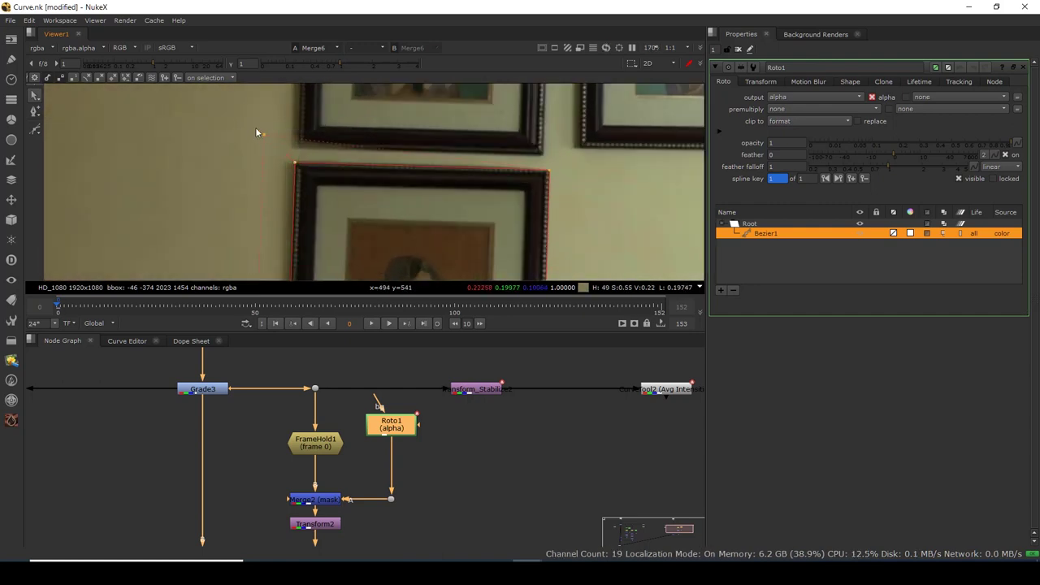
pyautogui.moveTo(264, 134)
pyautogui.mouseDown()
pyautogui.moveTo(250, 125)
pyautogui.moveTo(263, 146)
pyautogui.mouseUp()
pyautogui.hotkey('ctrl', 'z')
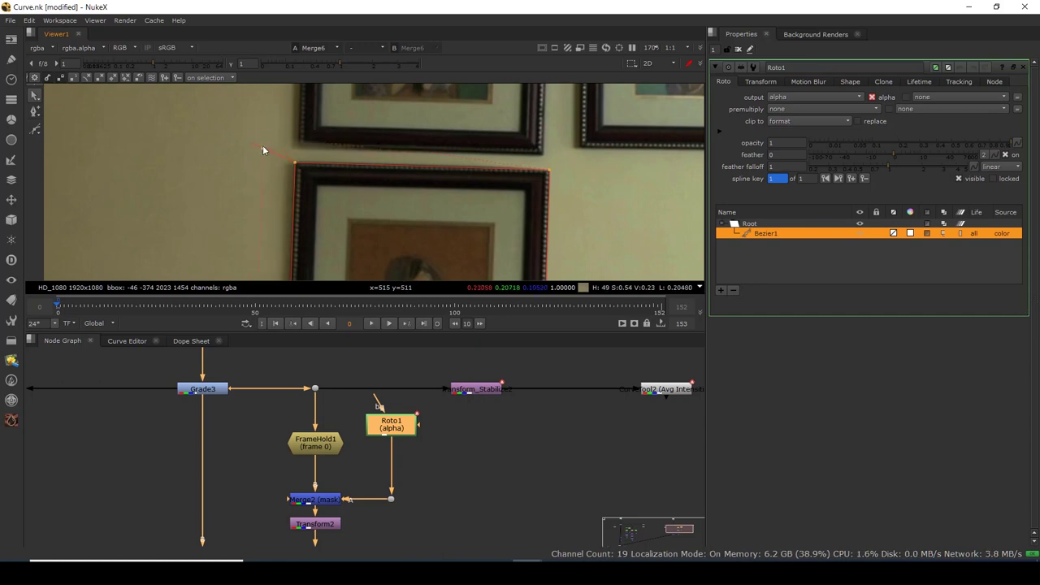
# - Try to pull the roto shape's feather outward at the duplicated frame's lower-right corner, and undo the last adjustment
pyautogui.scroll(-1, 290, 195)
pyautogui.moveTo(301, 267); pyautogui.dragTo(263, 164)
pyautogui.scroll(1, 368, 201)
pyautogui.scroll(1, 368, 200)
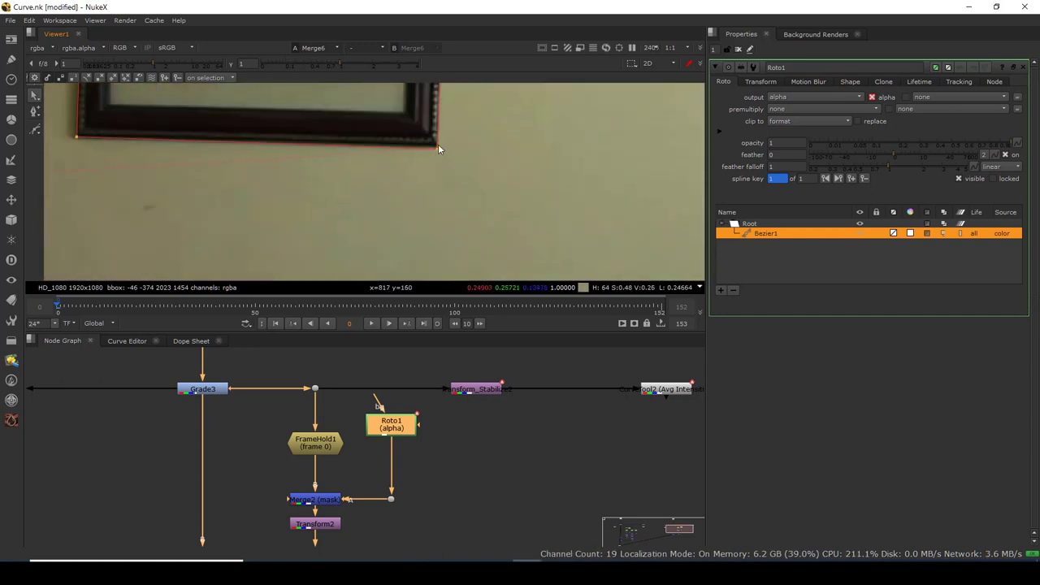
pyautogui.click(438, 148)
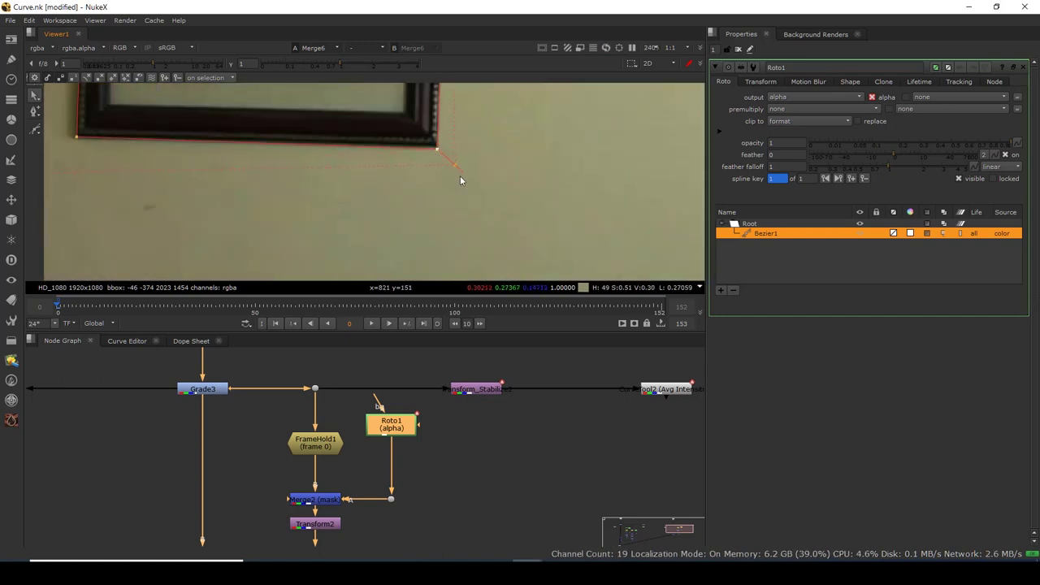
pyautogui.hotkey('ctrl', 'z')
# - Pull the roto shape's feather outward at the duplicated frame's upper-right corner and clear the open node properties
pyautogui.scroll(-3, 397, 186)
pyautogui.moveTo(397, 186); pyautogui.dragTo(392, 263)
pyautogui.moveTo(382, 98); pyautogui.dragTo(360, 231)
pyautogui.scroll(2, 359, 201)
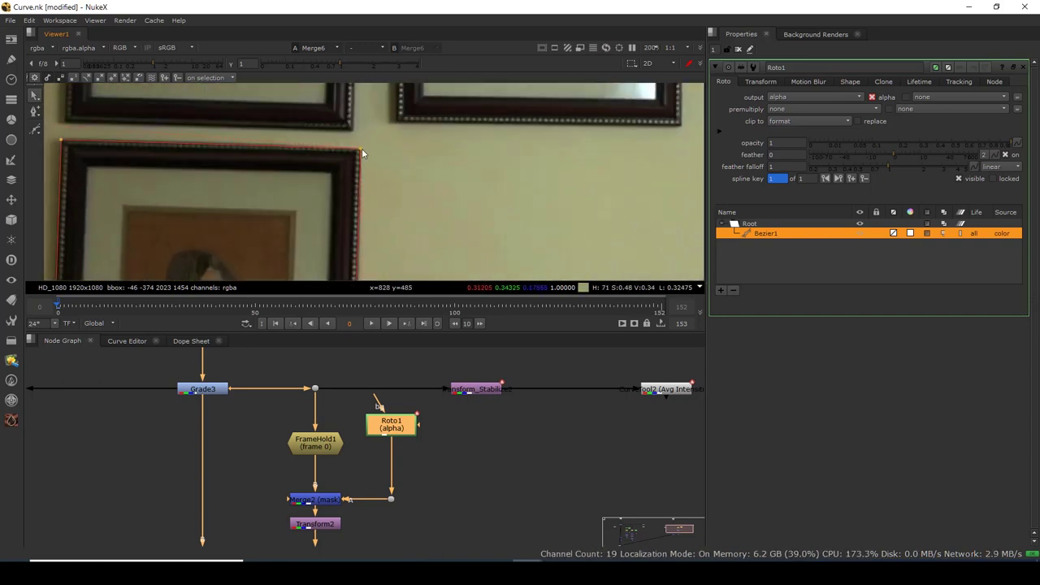
pyautogui.moveTo(362, 149); pyautogui.dragTo(386, 129)
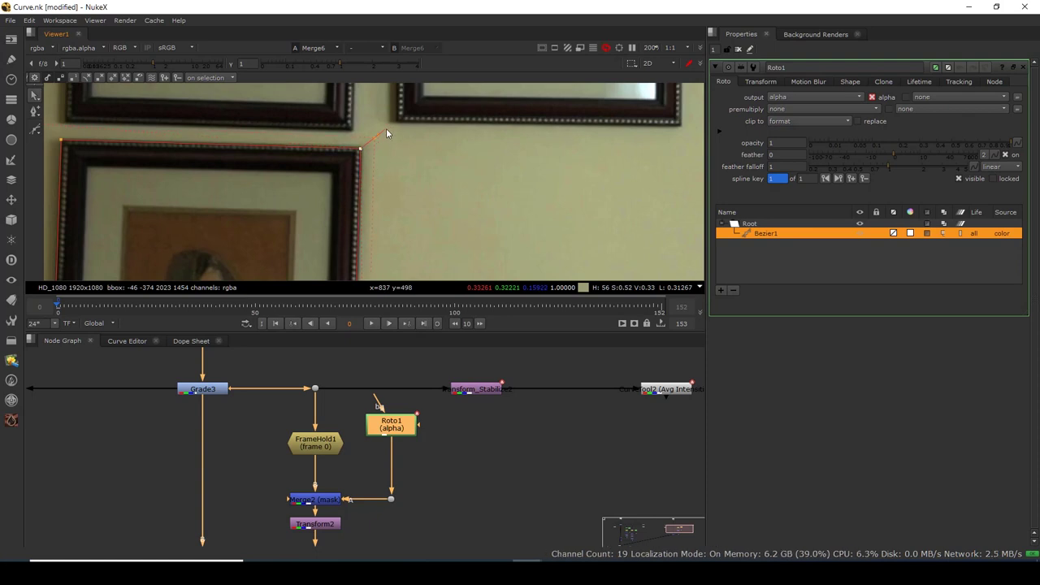
pyautogui.scroll(-5, 403, 164)
pyautogui.scroll(-5, 404, 174)
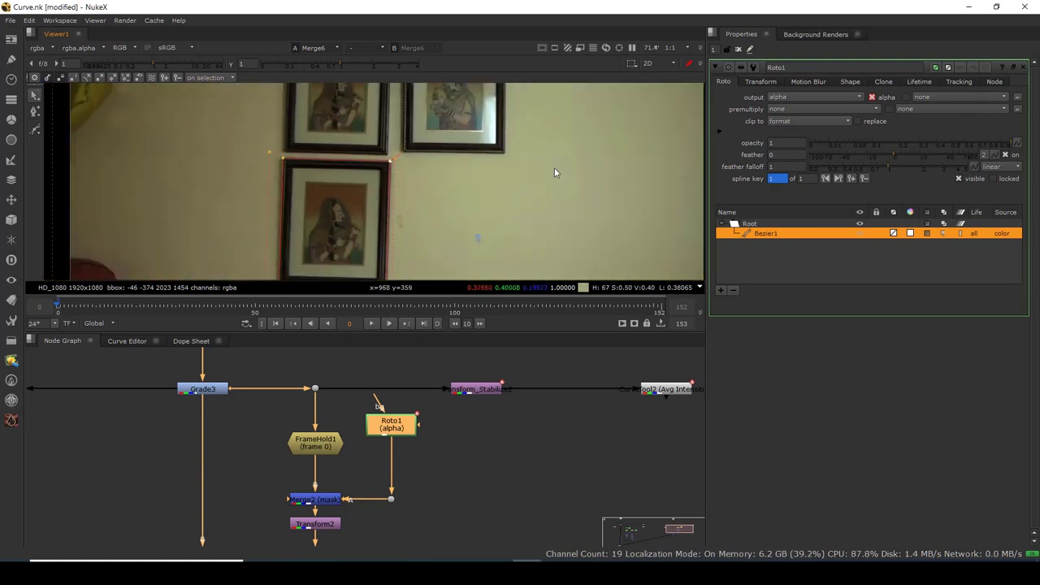
pyautogui.click(738, 50)
pyautogui.scroll(-8, 414, 197)
pyautogui.moveTo(415, 197); pyautogui.dragTo(371, 173)
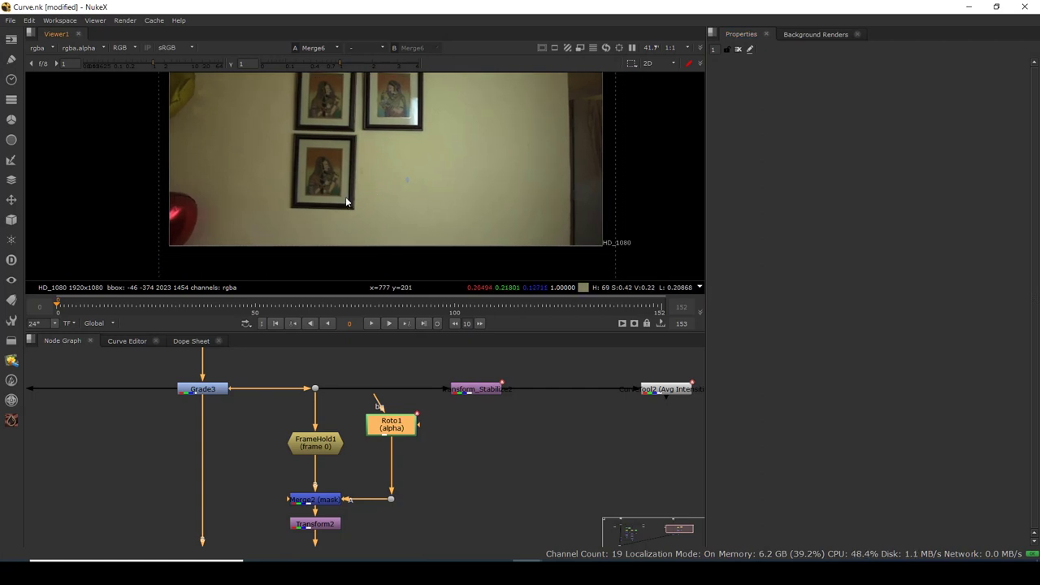
pyautogui.scroll(1, 346, 199)
# - Move CurveTool2 directly below the Transform_Stabilize node it is connected to and open its intensity data
pyautogui.scroll(-5, 316, 447)
pyautogui.moveTo(273, 520); pyautogui.dragTo(277, 473)
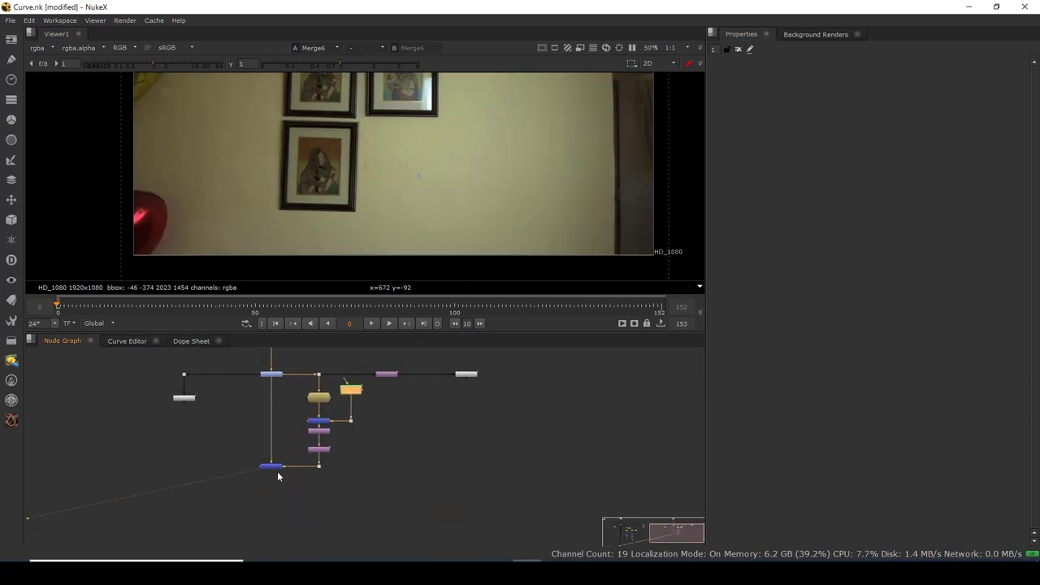
pyautogui.moveTo(226, 509); pyautogui.dragTo(360, 461)
pyautogui.moveTo(274, 470); pyautogui.dragTo(274, 487)
pyautogui.click(331, 482)
pyautogui.scroll(3, 471, 374)
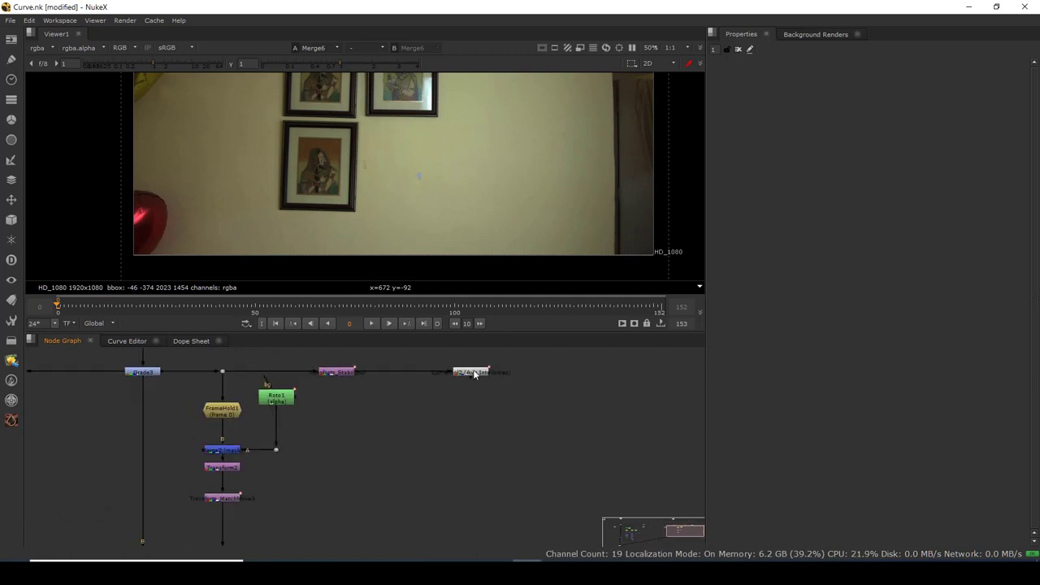
pyautogui.moveTo(474, 374); pyautogui.dragTo(331, 418)
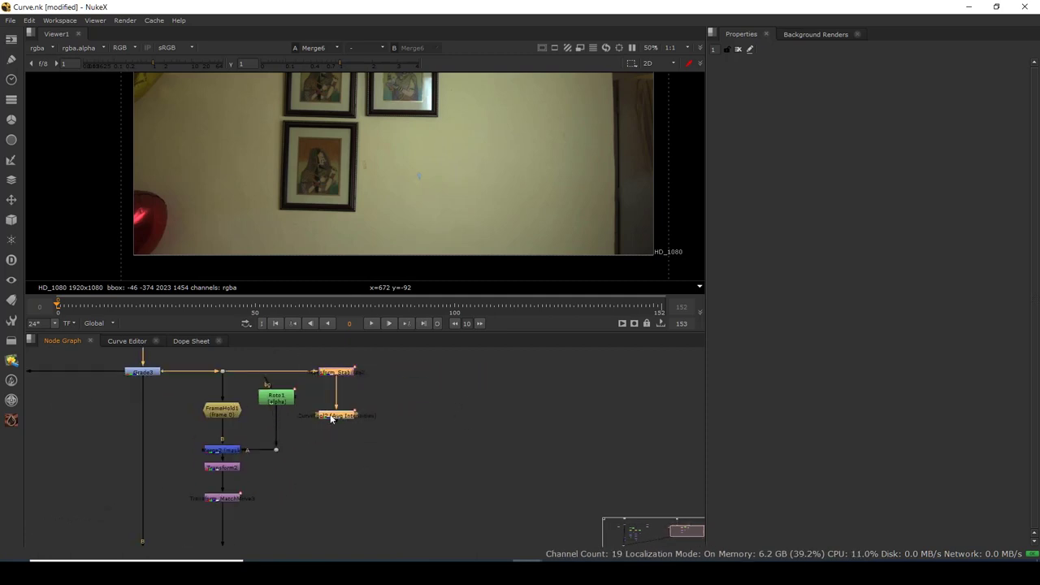
pyautogui.scroll(5, 427, 420)
pyautogui.doubleClick(425, 412)
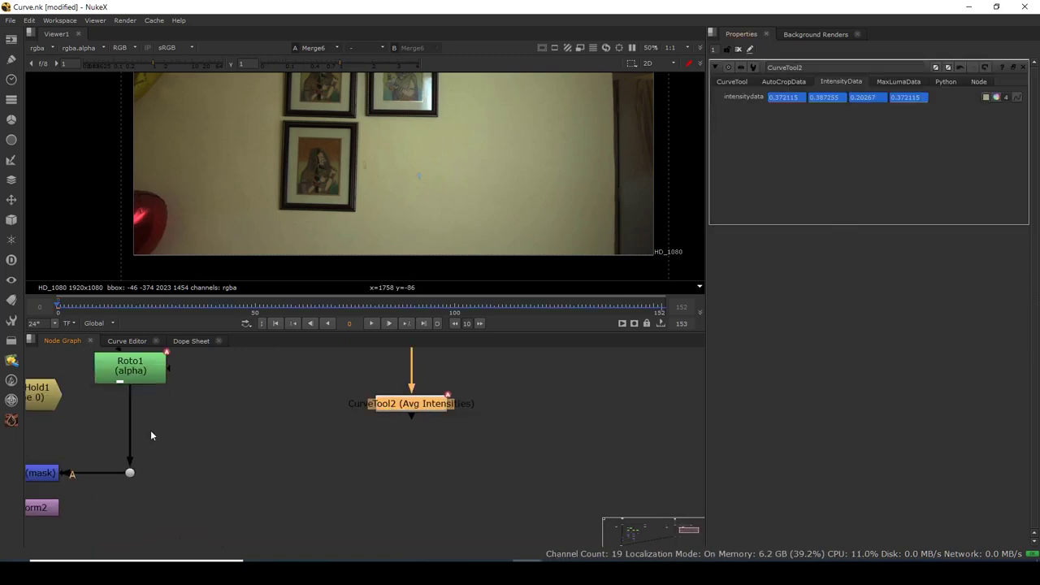
# - Add a Grade node and insert it between Transform_MatchMove3 and the final Merge6
pyautogui.scroll(-4, 242, 413)
pyautogui.scroll(4, 215, 423)
pyautogui.click(194, 407)
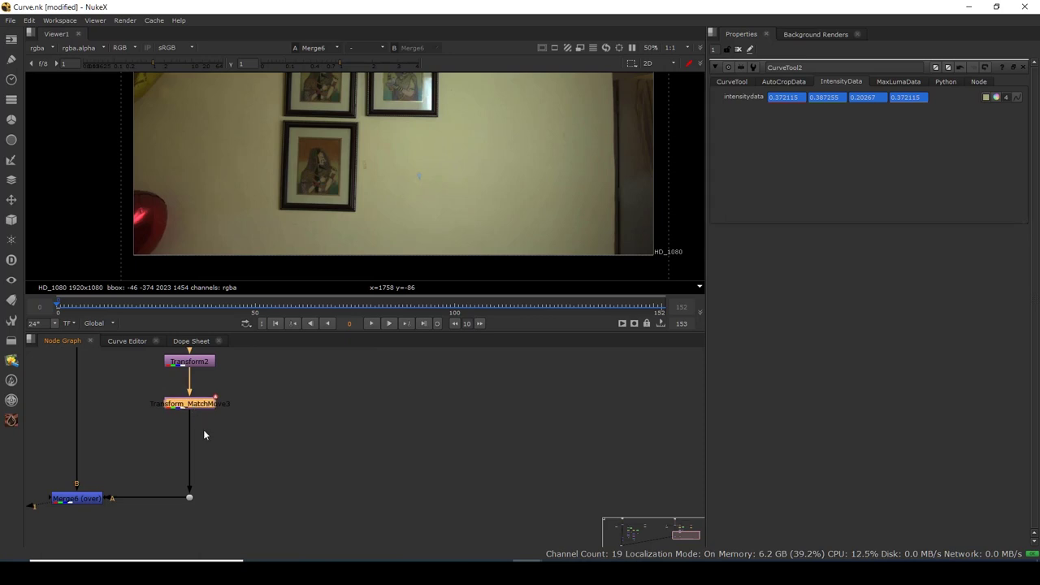
pyautogui.click(212, 439)
pyautogui.press('g')
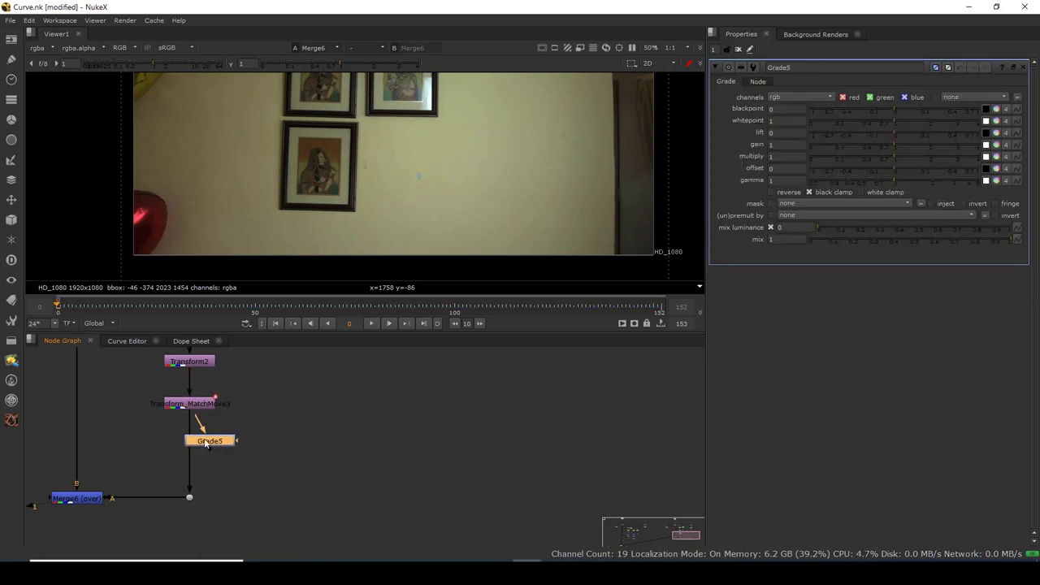
pyautogui.moveTo(212, 439); pyautogui.dragTo(199, 458)
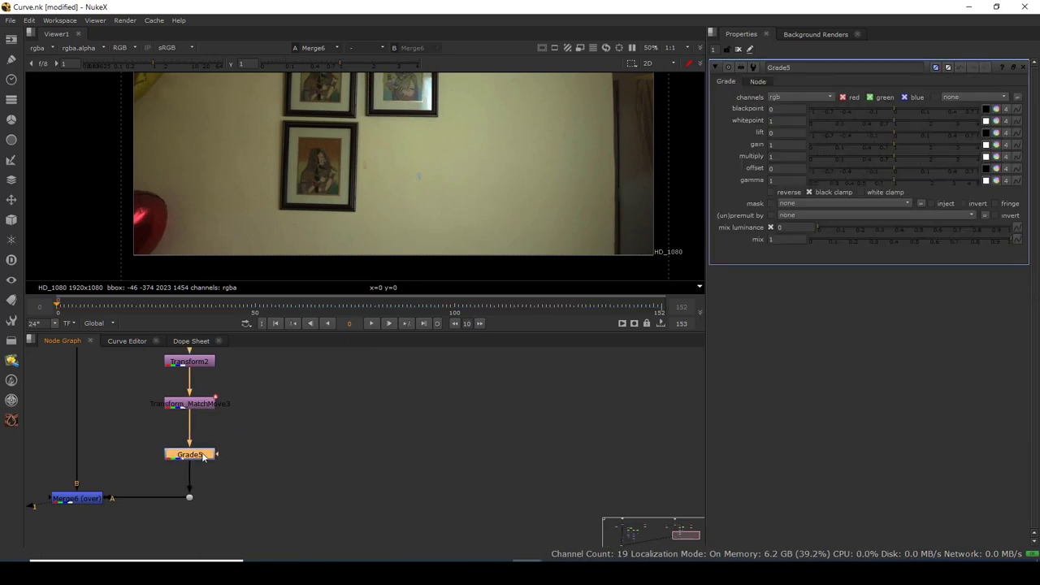
# - Show the CurveTool2 and Grade5 settings together and link Grade5's gain to CurveTool2's intensitydata
pyautogui.moveTo(309, 368); pyautogui.dragTo(301, 456)
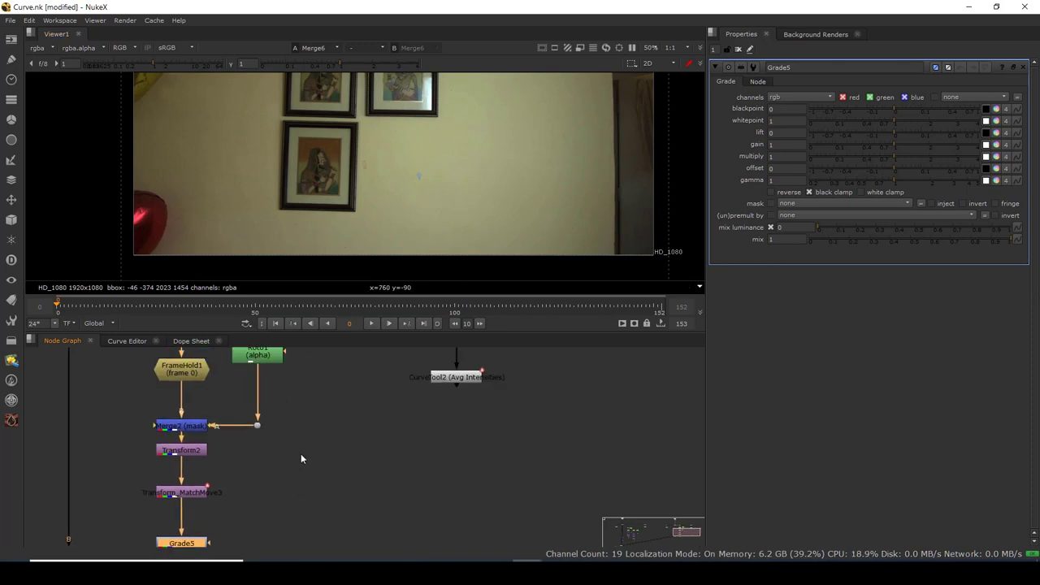
pyautogui.scroll(-3, 321, 435)
pyautogui.scroll(2, 227, 517)
pyautogui.moveTo(261, 488); pyautogui.dragTo(260, 477)
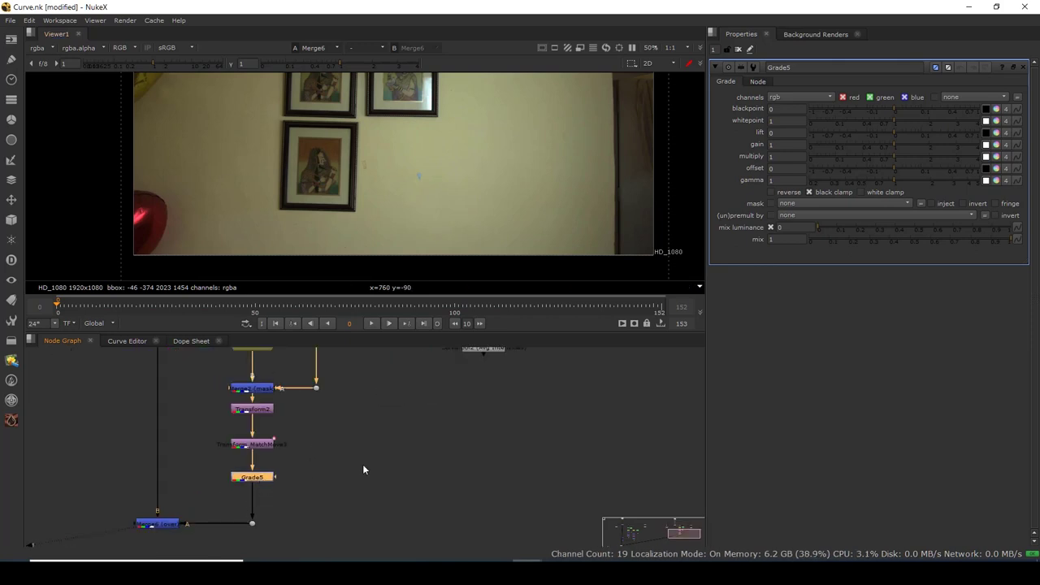
pyautogui.moveTo(442, 409); pyautogui.dragTo(354, 487)
pyautogui.doubleClick(398, 427)
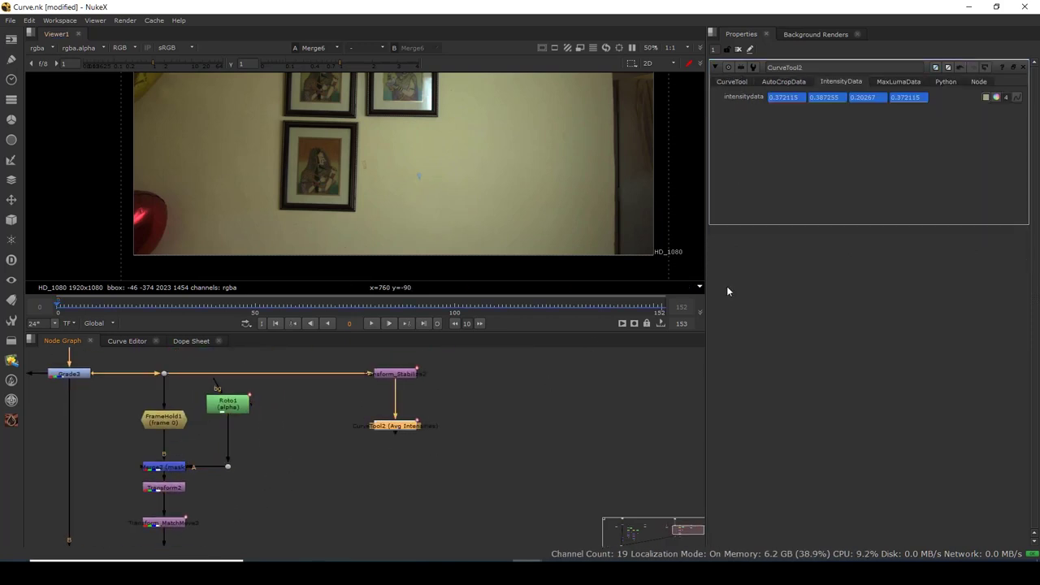
pyautogui.moveTo(372, 434); pyautogui.dragTo(395, 383)
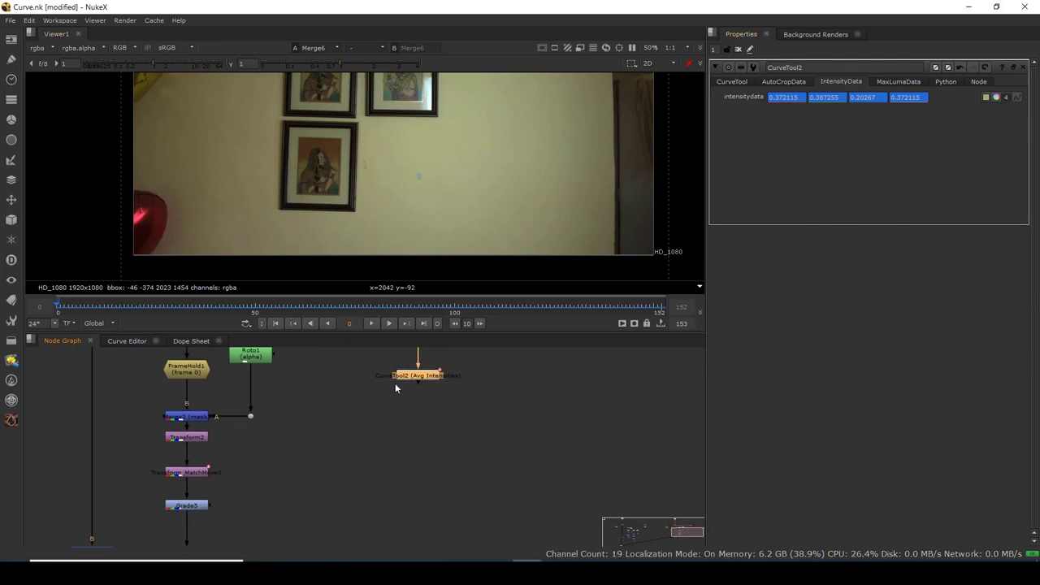
pyautogui.scroll(-2, 396, 384)
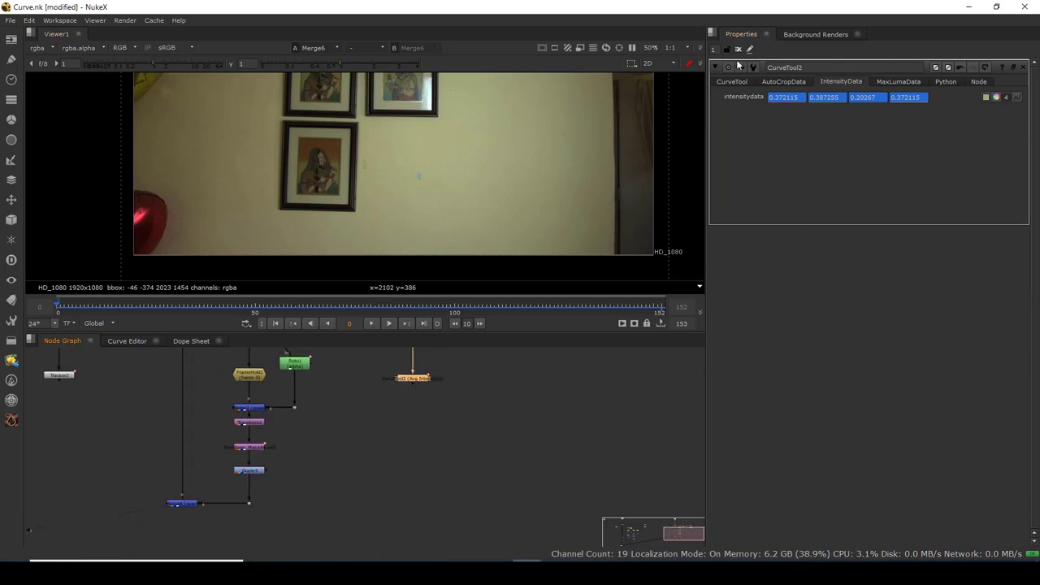
pyautogui.moveTo(719, 50); pyautogui.dragTo(654, 71)
pyautogui.doubleClick(255, 472)
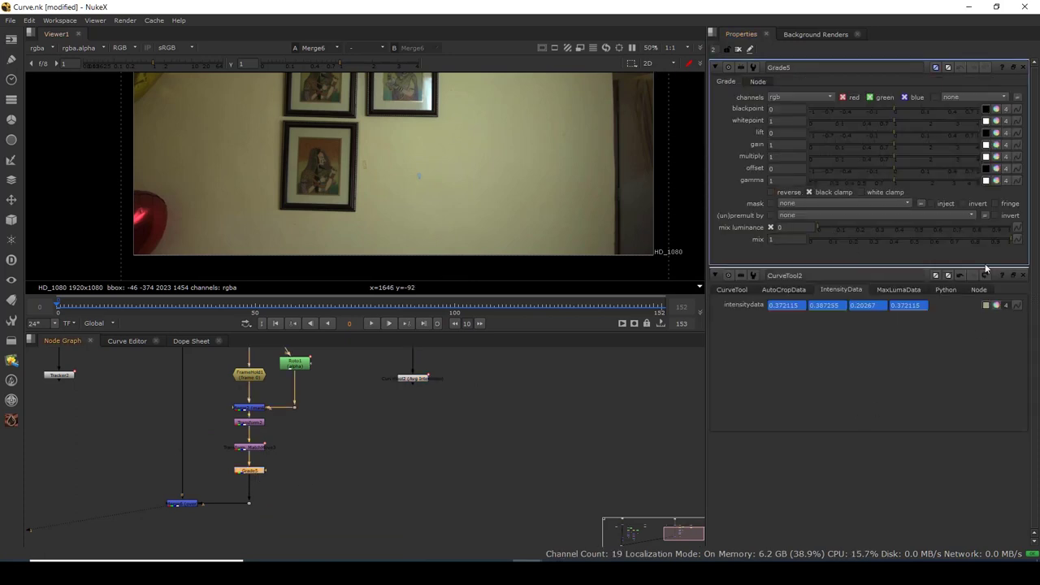
pyautogui.click(1006, 146)
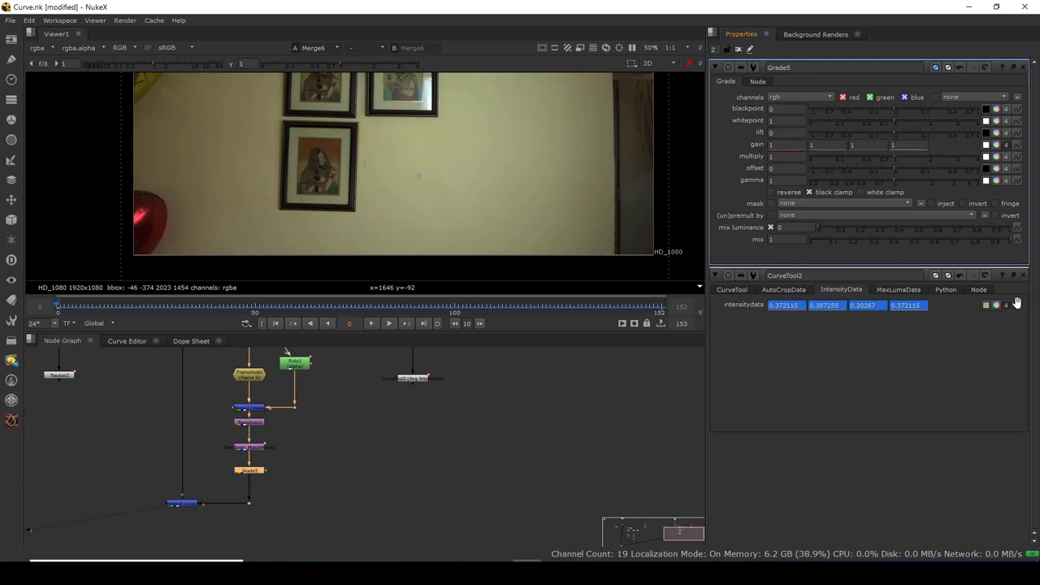
pyautogui.moveTo(1014, 169); pyautogui.dragTo(1016, 147)
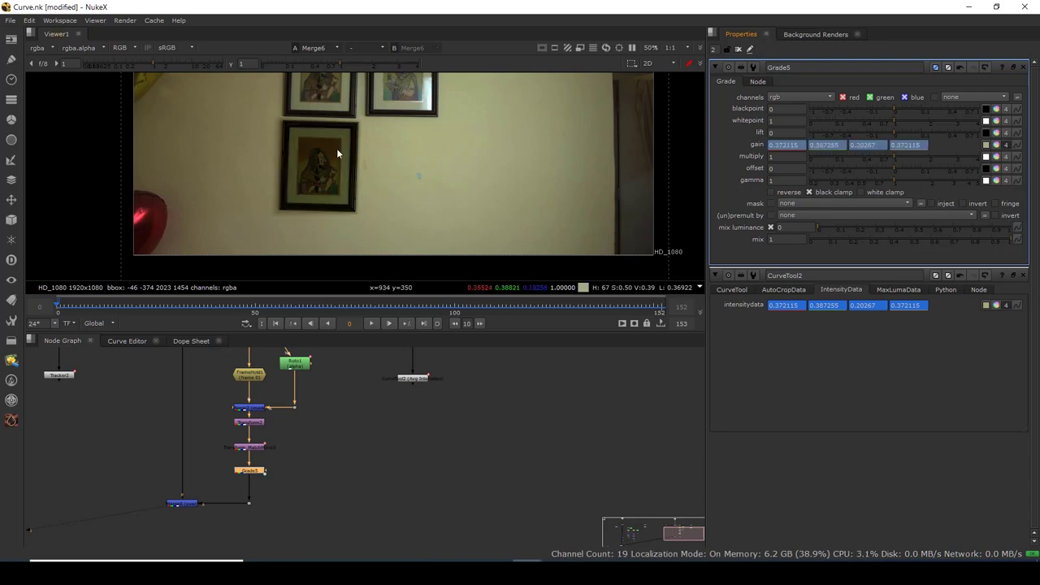
# - Play back the composite to check the duplicated frame's brightness against the footage, and return to the first frame
pyautogui.moveTo(279, 146); pyautogui.dragTo(278, 168)
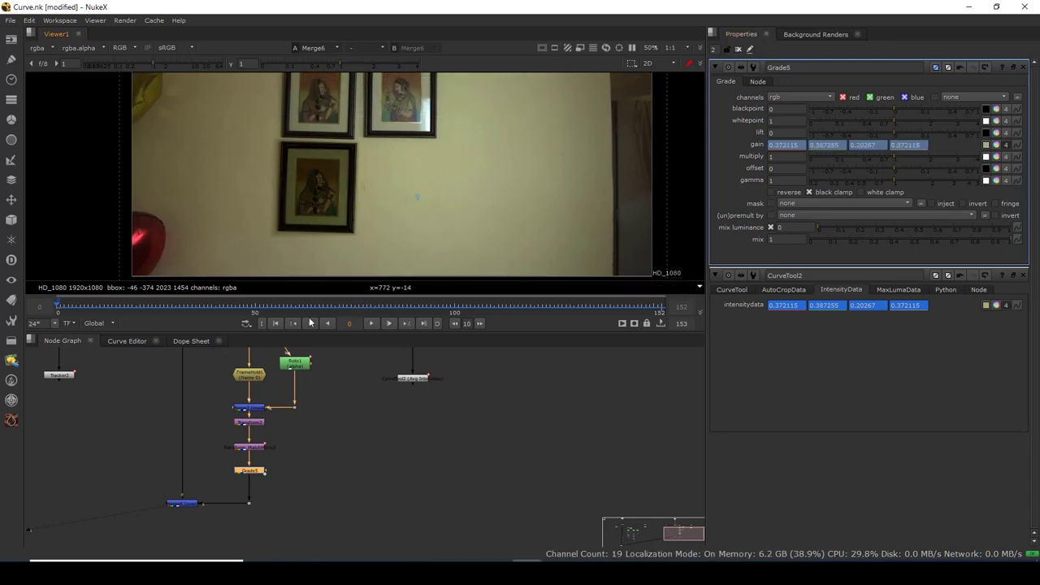
pyautogui.click(372, 323)
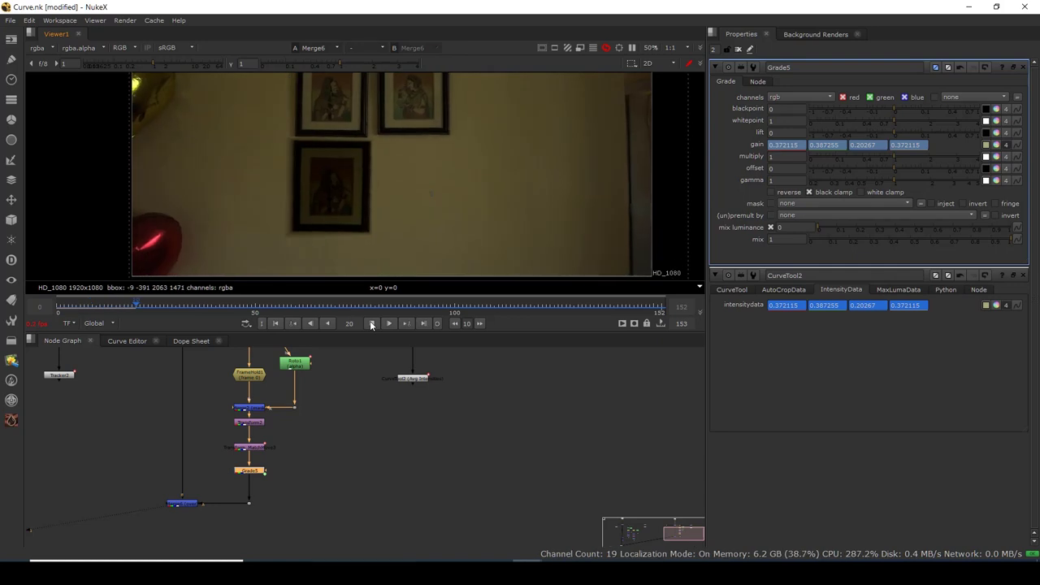
pyautogui.click(372, 323)
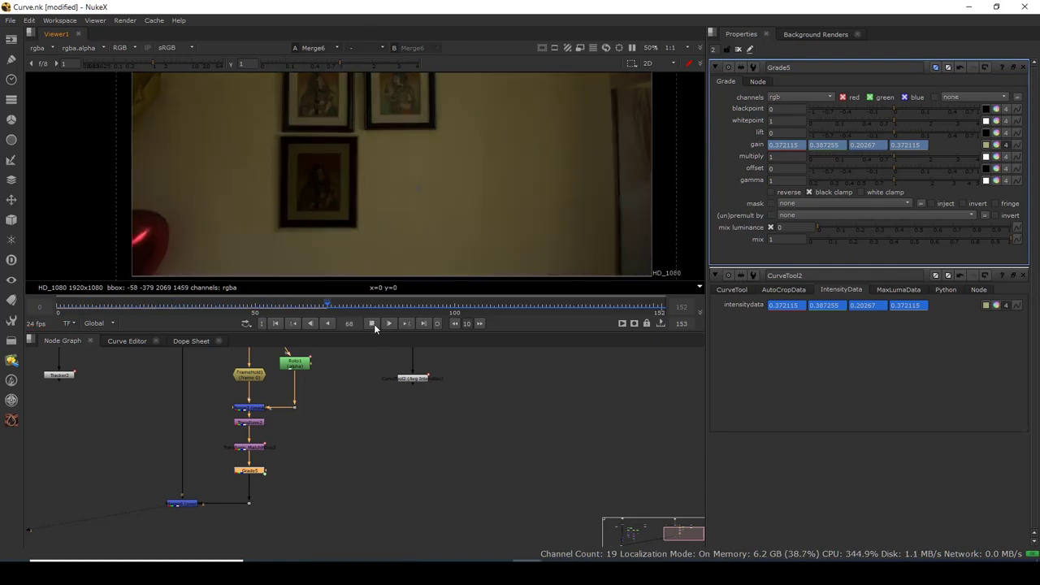
pyautogui.click(276, 324)
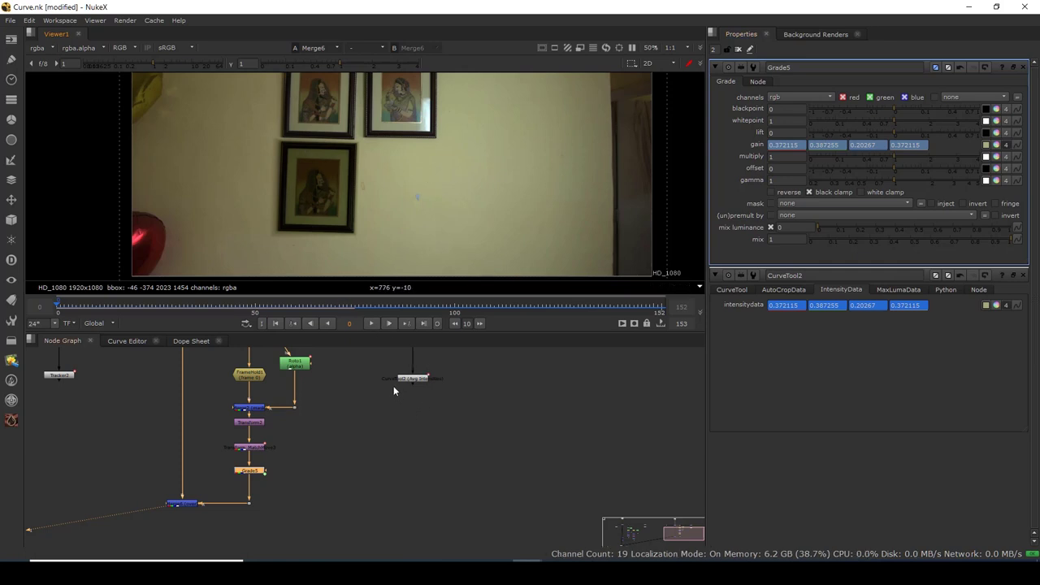
# - Split Grade5's whitepoint into separate channels and copy CurveTool2's frame 0 intensity into red as 0.372115 and green as 0.387255
pyautogui.moveTo(394, 388); pyautogui.dragTo(383, 422)
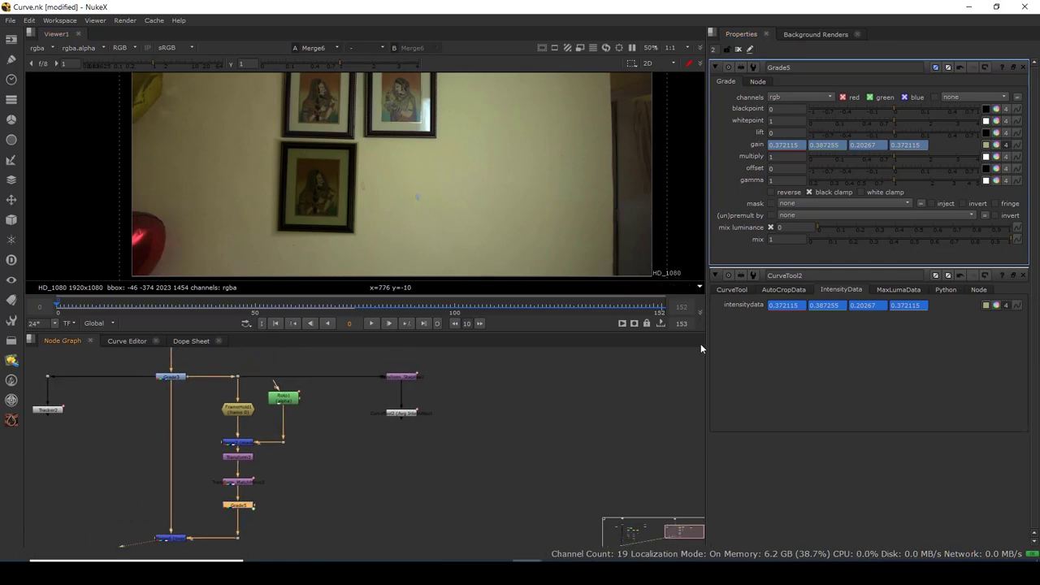
pyautogui.click(1005, 122)
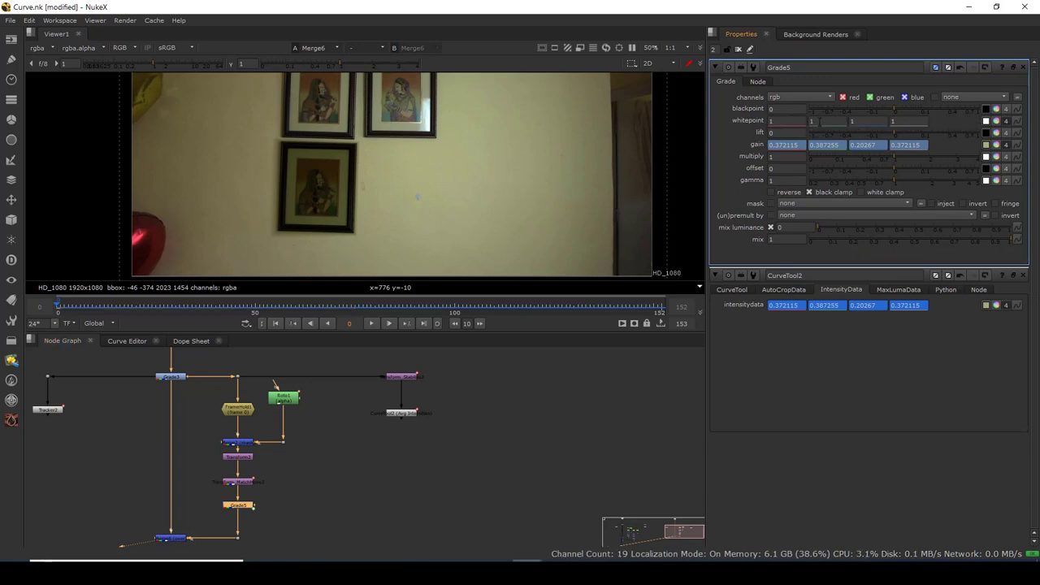
pyautogui.click(784, 305)
pyautogui.hotkey('ctrl', 'c')
pyautogui.click(784, 121)
pyautogui.hotkey('ctrl', 'v')
pyautogui.click(814, 305)
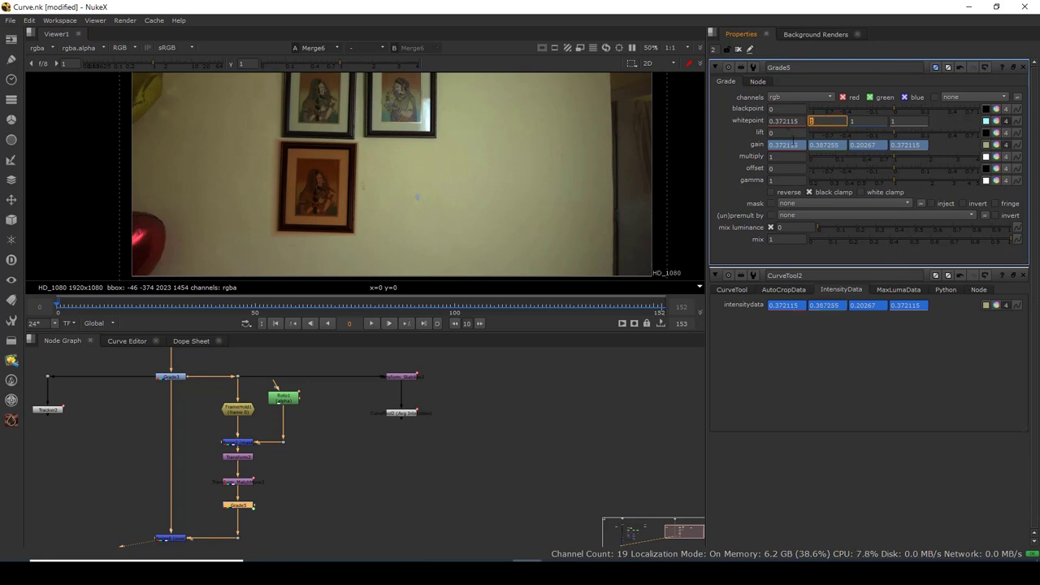
# - Copy CurveTool2's blue intensity value 0.20267 into Grade5's blue whitepoint, undoing the accidental blackpoint change
pyautogui.moveTo(886, 306); pyautogui.dragTo(815, 319)
pyautogui.hotkey('ctrl', 'c')
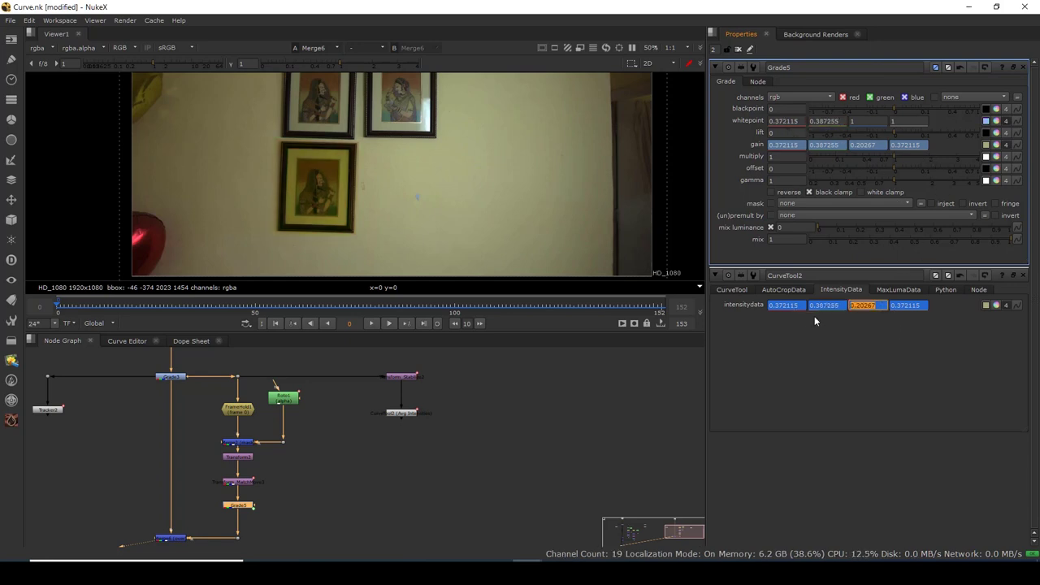
pyautogui.moveTo(876, 113); pyautogui.dragTo(804, 119)
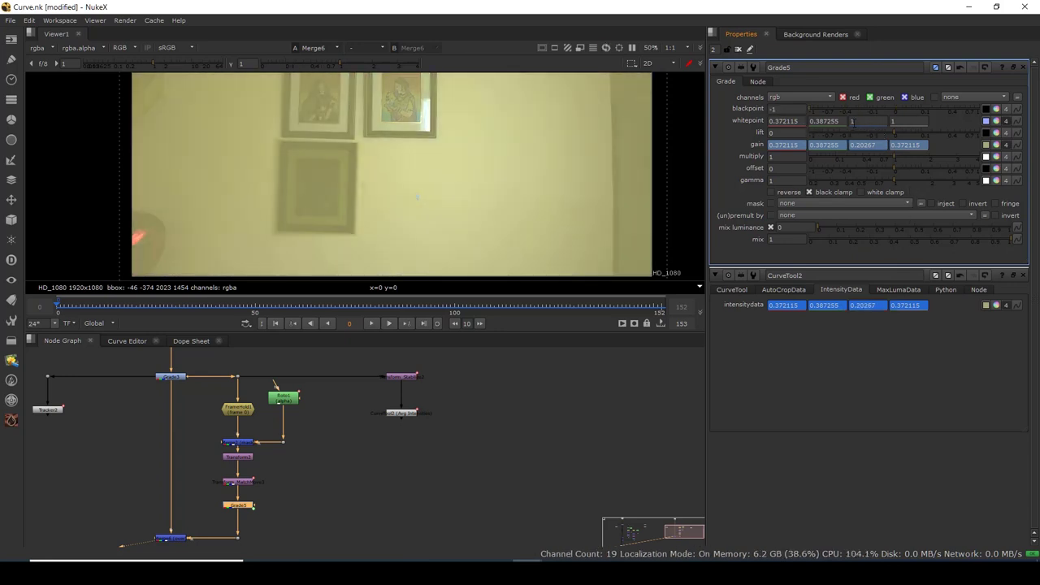
pyautogui.hotkey('ctrl', 'z')
pyautogui.click(863, 121)
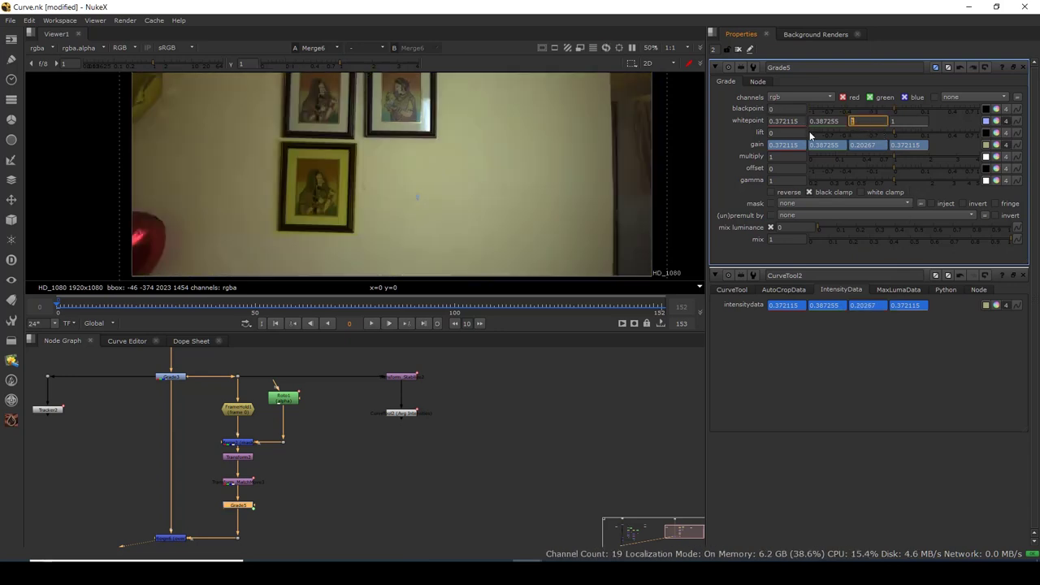
pyautogui.hotkey('ctrl', 'v')
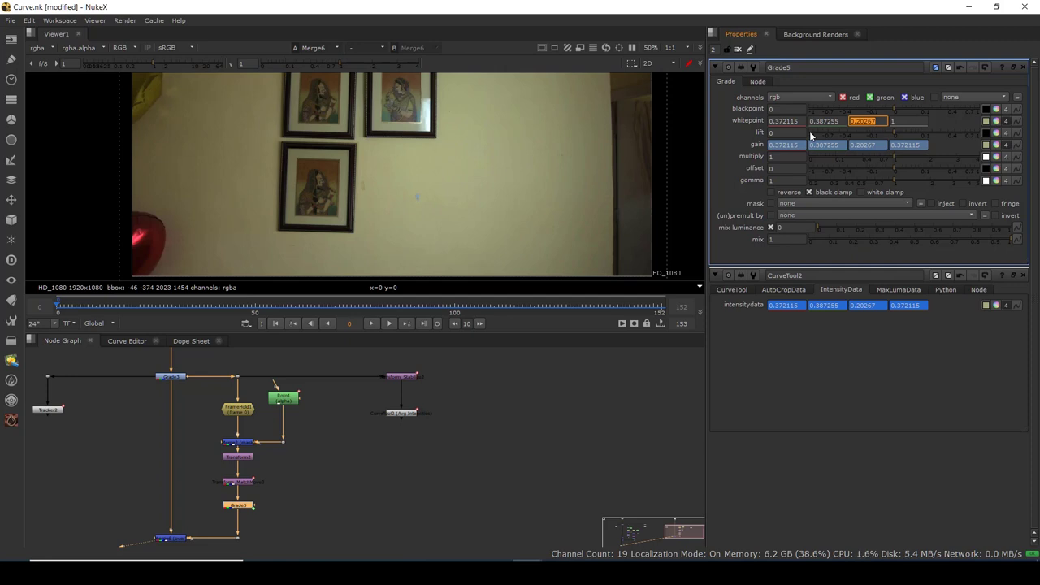
pyautogui.scroll(2, 323, 175)
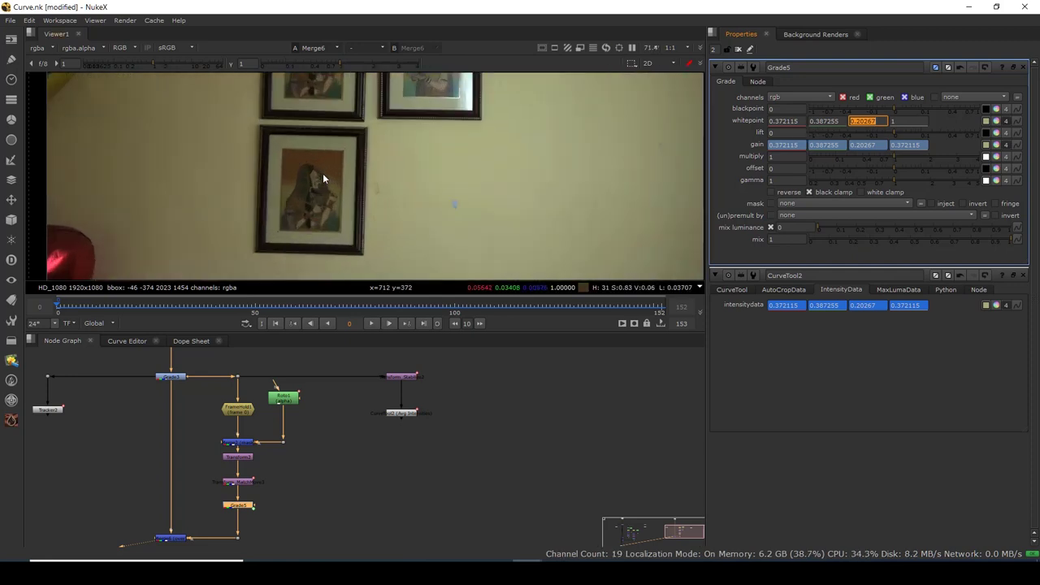
pyautogui.scroll(2, 322, 177)
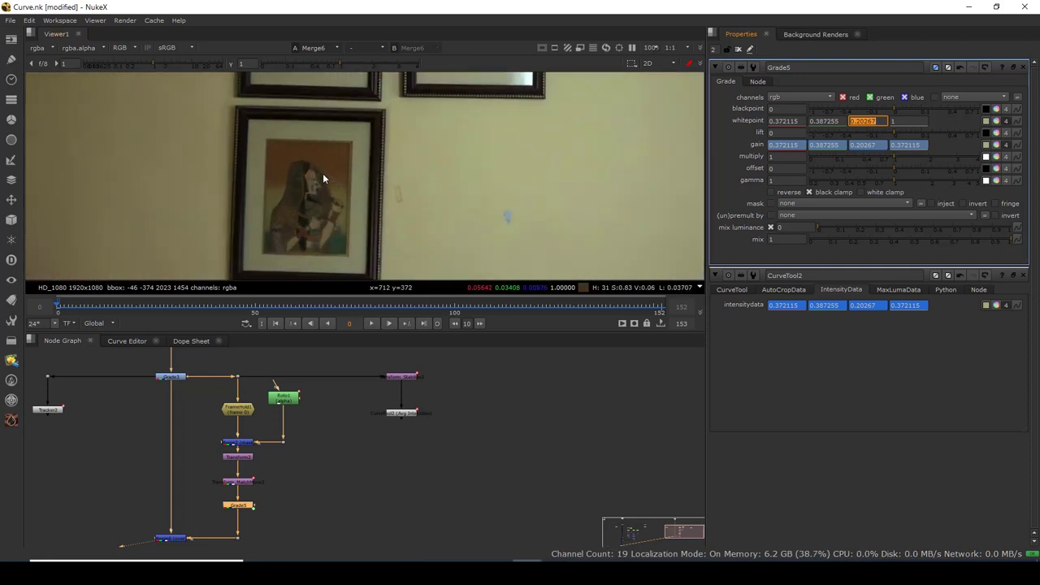
pyautogui.scroll(-2, 323, 173)
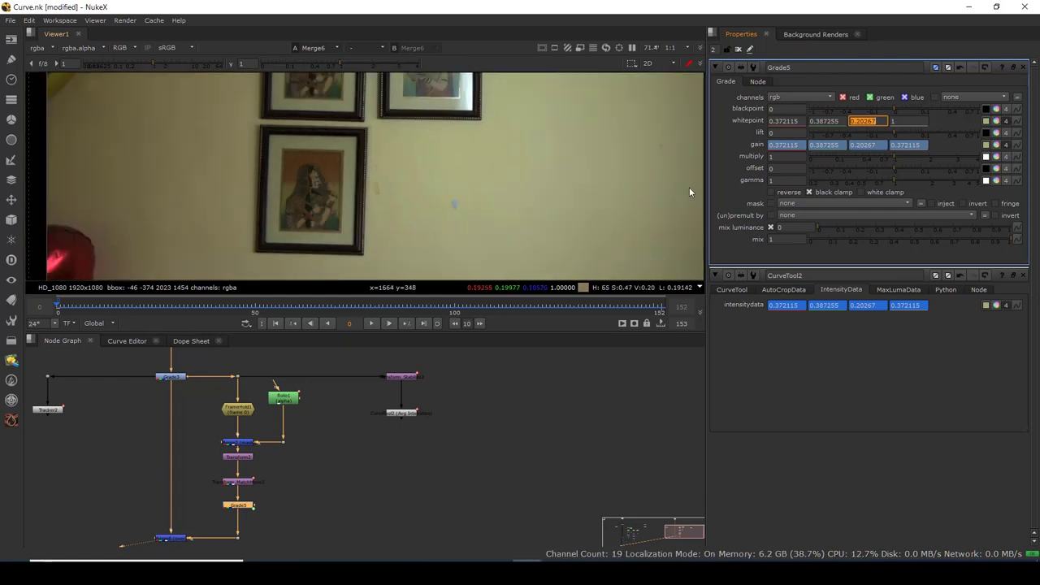
# - Play back the composite to check the duplicated frame's light match, and stop on darker frame 79
pyautogui.scroll(-2, 387, 203)
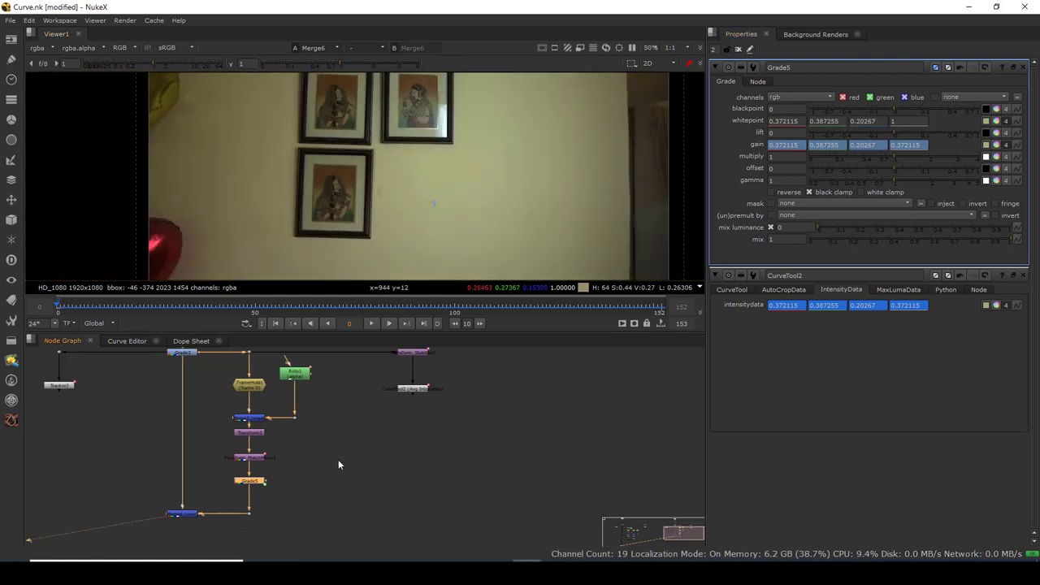
pyautogui.click(559, 450)
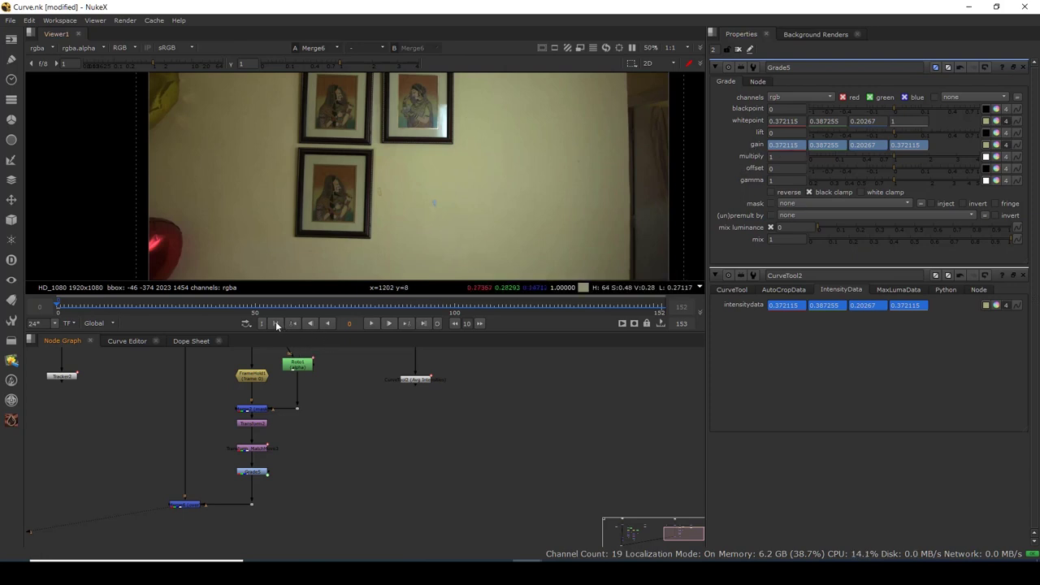
pyautogui.press('l')
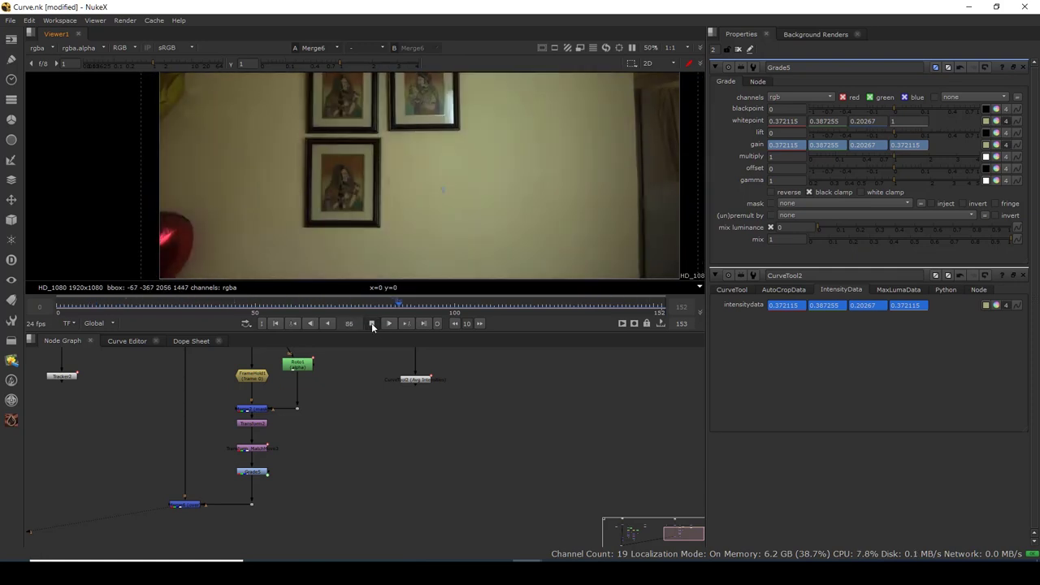
pyautogui.click(371, 324)
pyautogui.moveTo(400, 306); pyautogui.dragTo(371, 305)
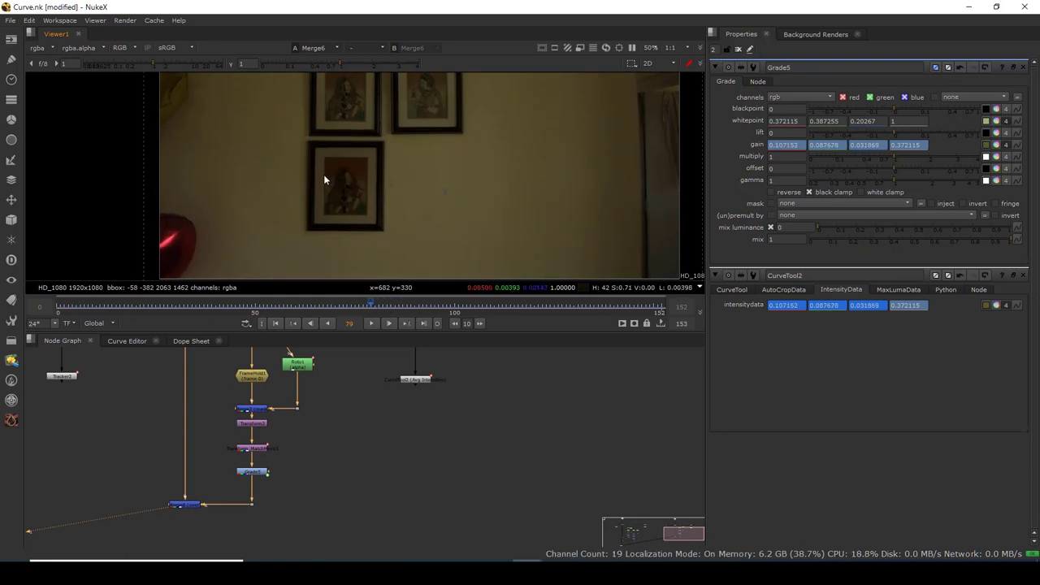
# - Add another Grade node directly after Grade5 and try a whitepoint of 0.61 on it
pyautogui.click(252, 472)
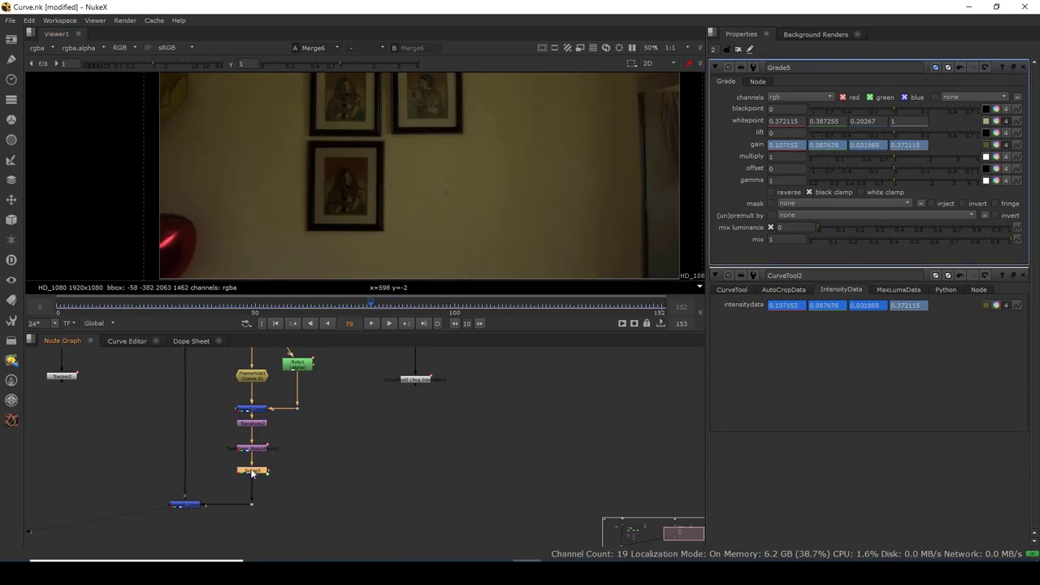
pyautogui.press('g')
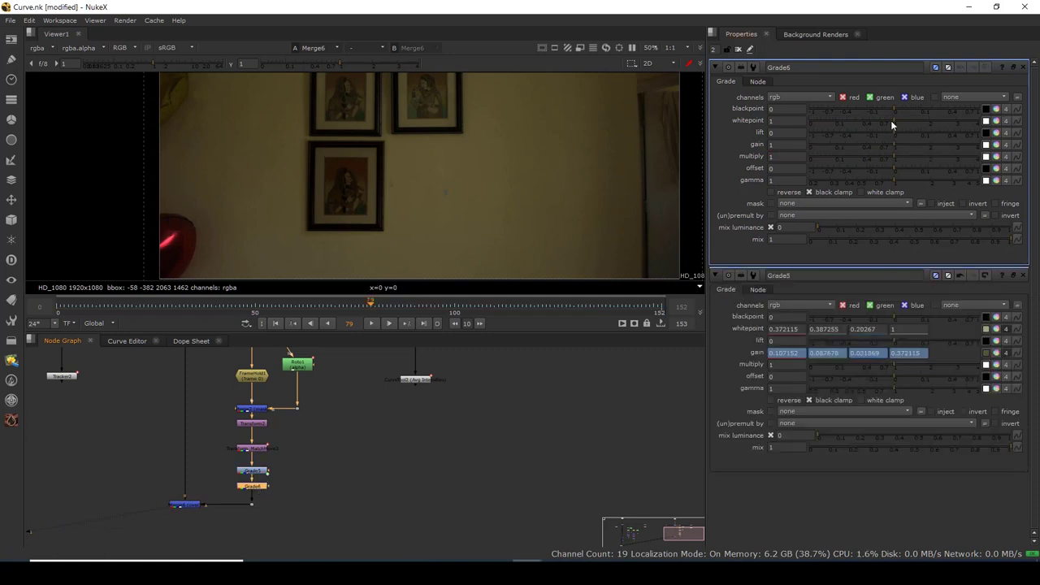
pyautogui.moveTo(891, 120); pyautogui.dragTo(874, 119)
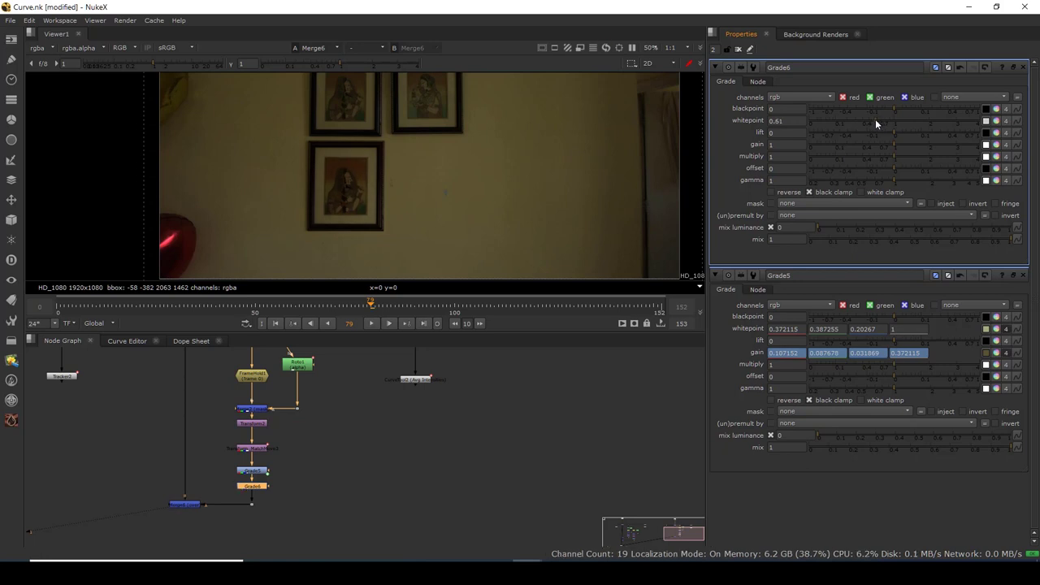
# - View the red channel, reset Grade6's whitepoint, split it into separate channels and set its red value to 0.8
pyautogui.moveTo(412, 152); pyautogui.dragTo(406, 186)
pyautogui.press('r')
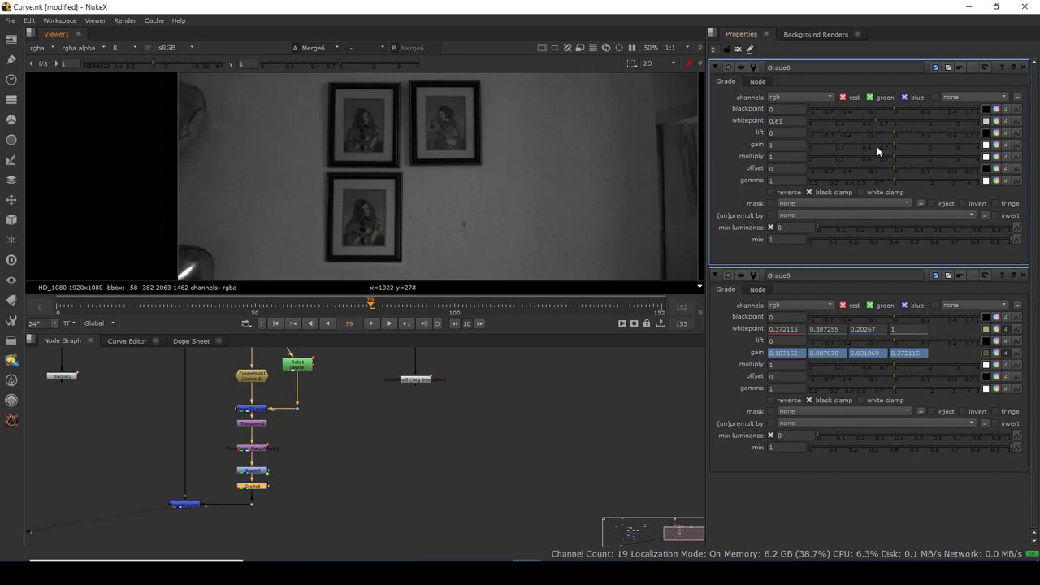
pyautogui.click(901, 120)
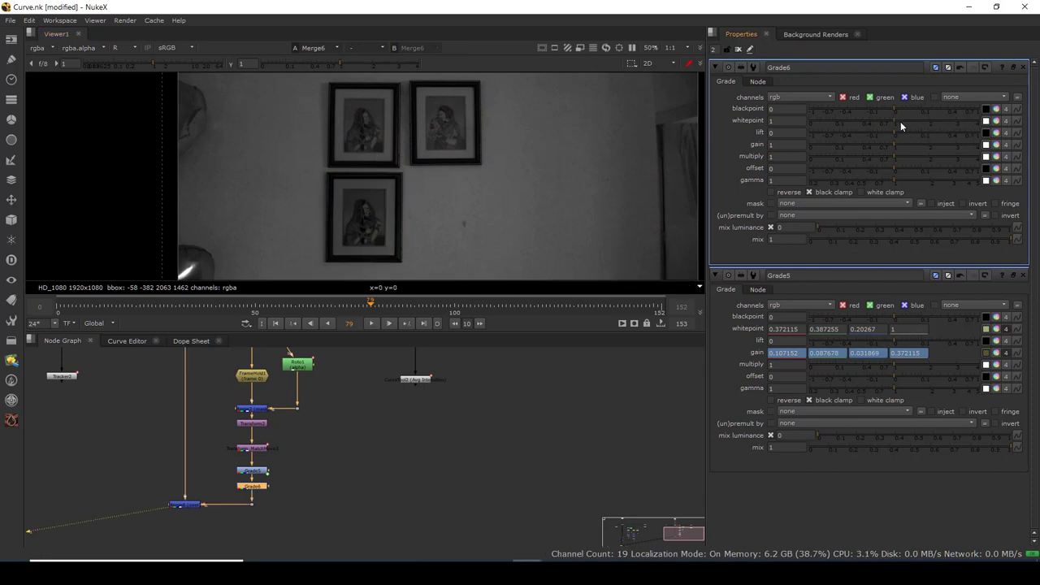
pyautogui.click(1006, 121)
pyautogui.click(998, 121)
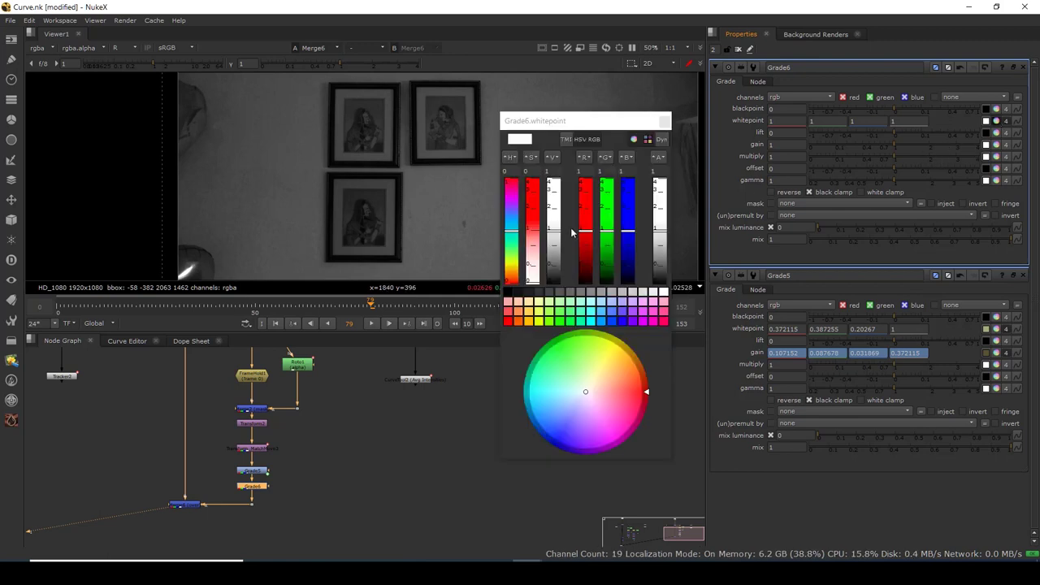
pyautogui.click(589, 391)
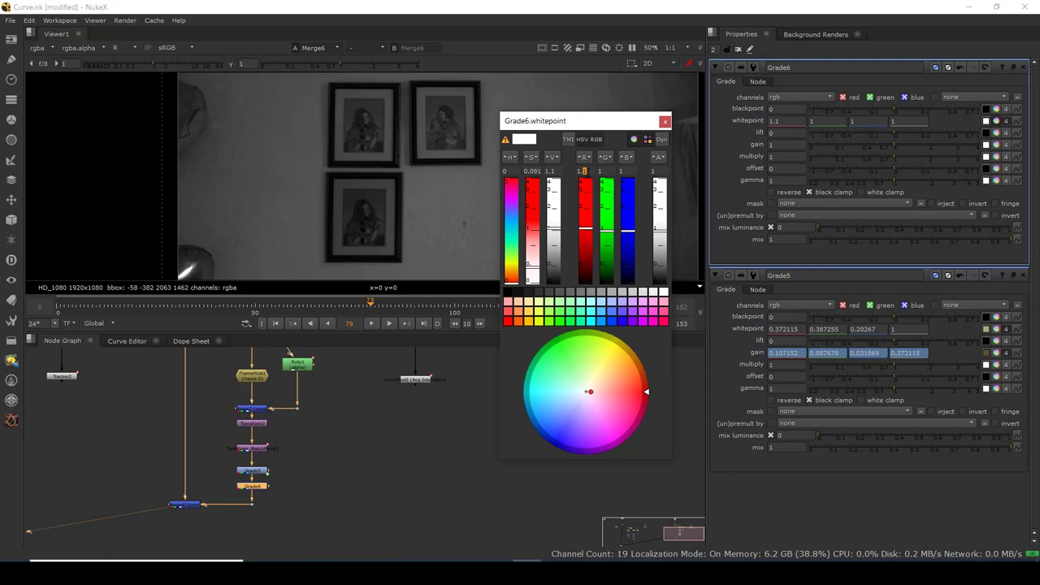
pyautogui.moveTo(585, 391); pyautogui.dragTo(574, 392)
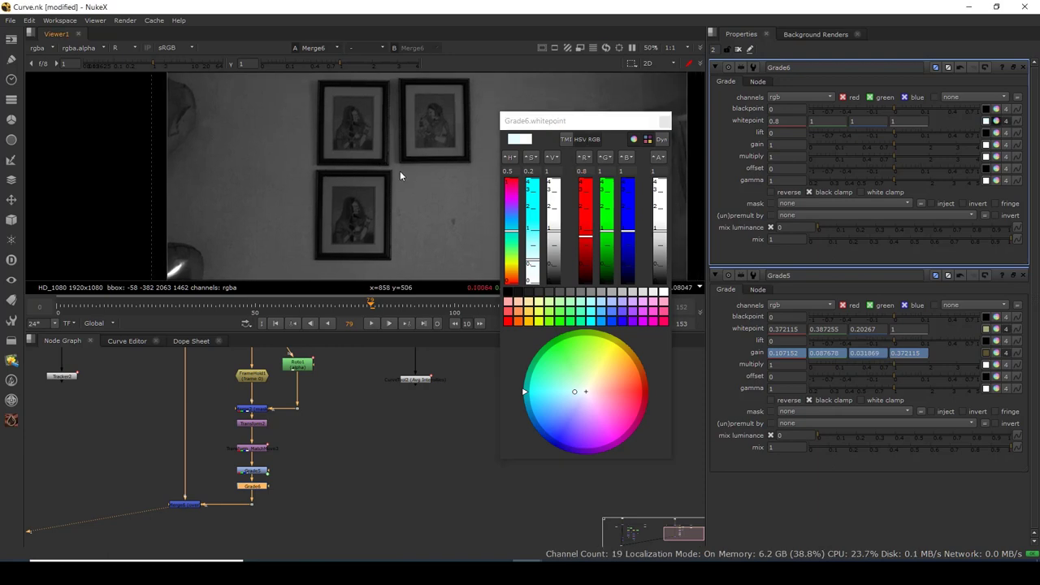
# - Check the green and blue channels in turn, setting Grade6's green and blue whitepoint to 0.8, and return to RGB view
pyautogui.press('g')
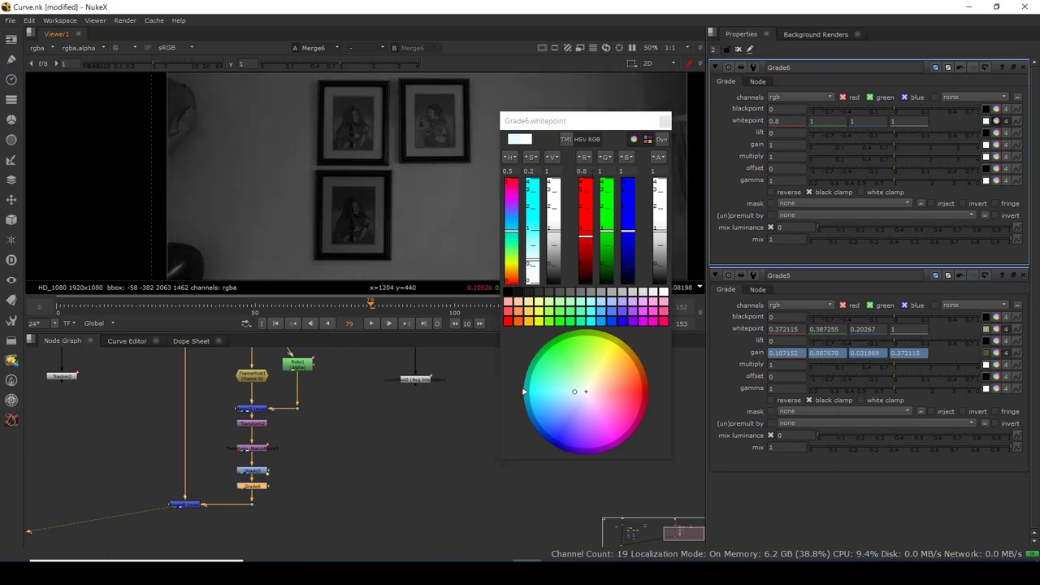
pyautogui.moveTo(574, 391); pyautogui.dragTo(580, 400)
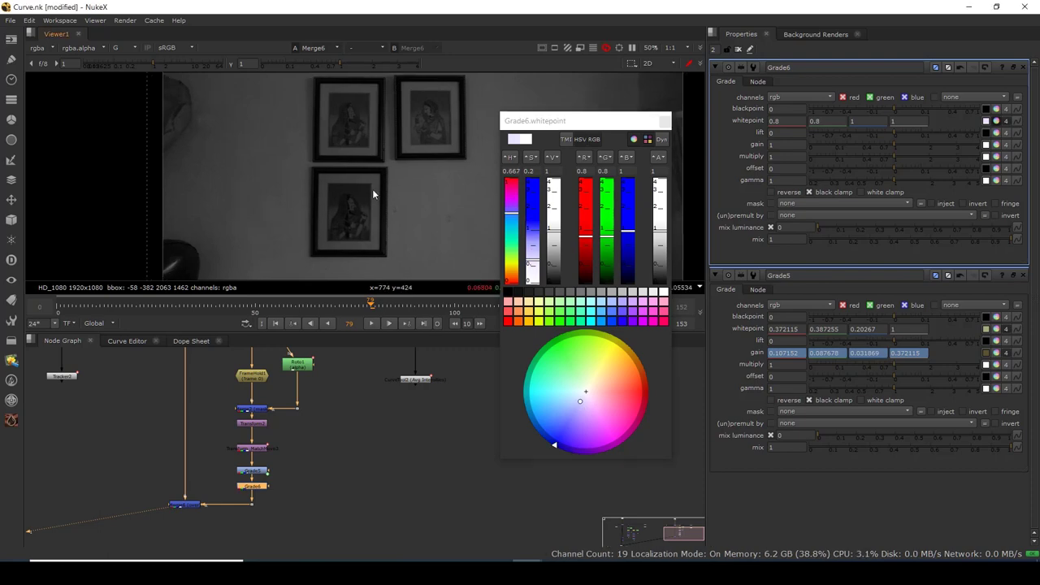
pyautogui.press('b')
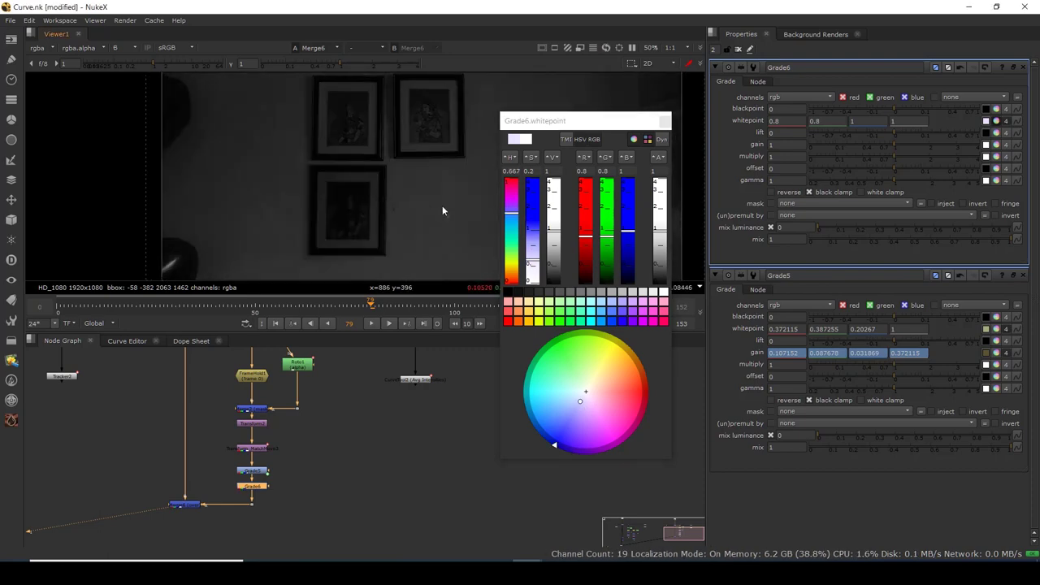
pyautogui.click(629, 171)
pyautogui.write('0.8')
pyautogui.press('Return')
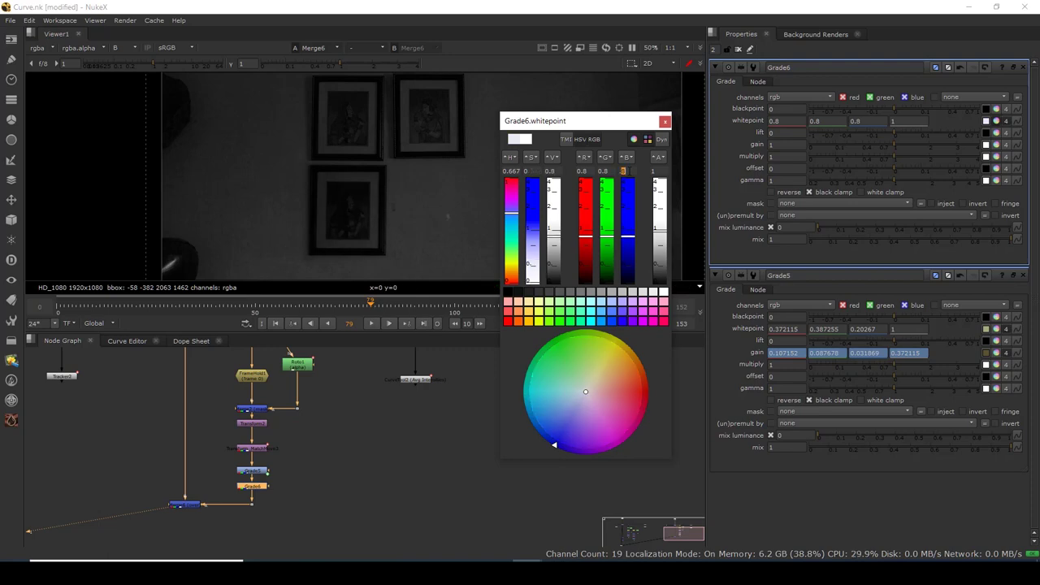
pyautogui.click(664, 121)
pyautogui.press('b')
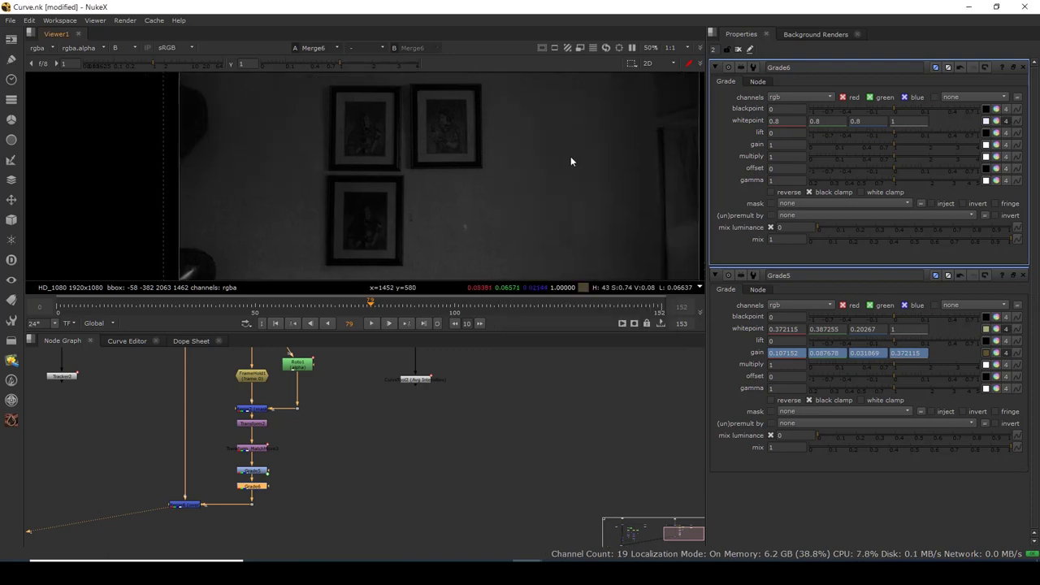
# - Play the full composite from the first frame to check the corrected brightness, and return to frame 0
pyautogui.scroll(-3, 358, 179)
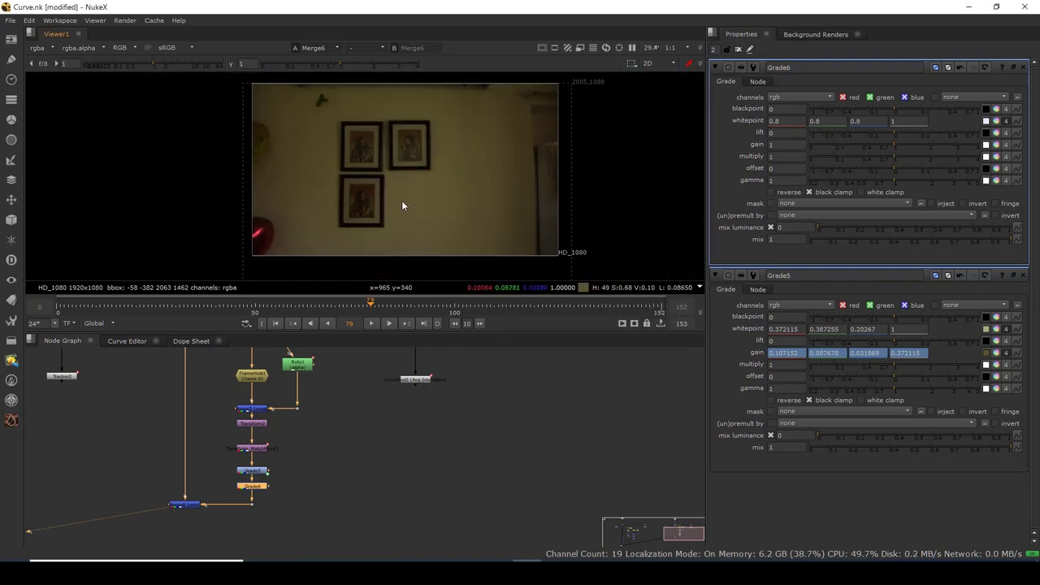
pyautogui.moveTo(401, 200); pyautogui.dragTo(351, 194)
pyautogui.click(277, 325)
pyautogui.click(370, 323)
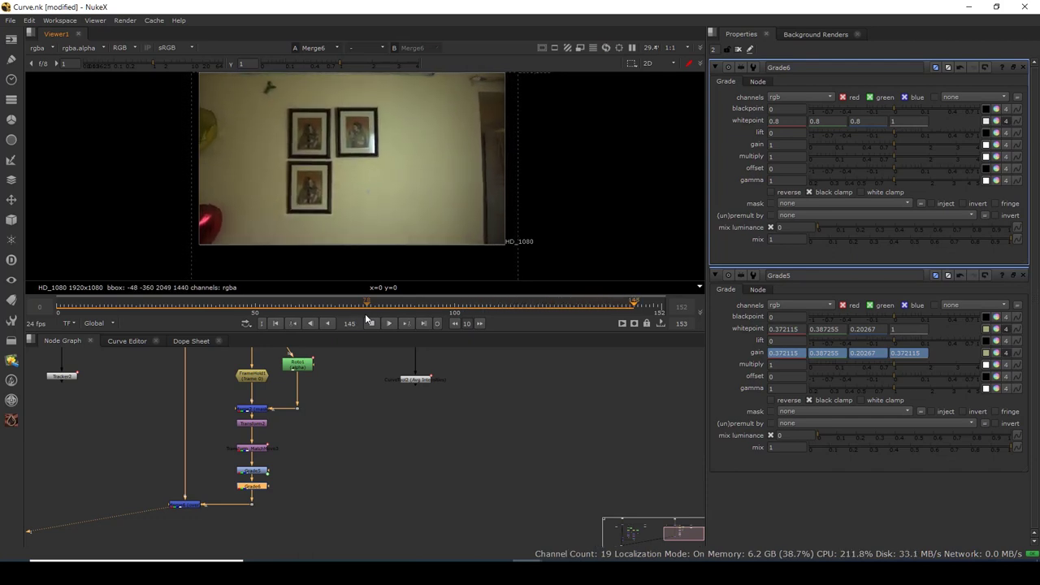
pyautogui.click(372, 325)
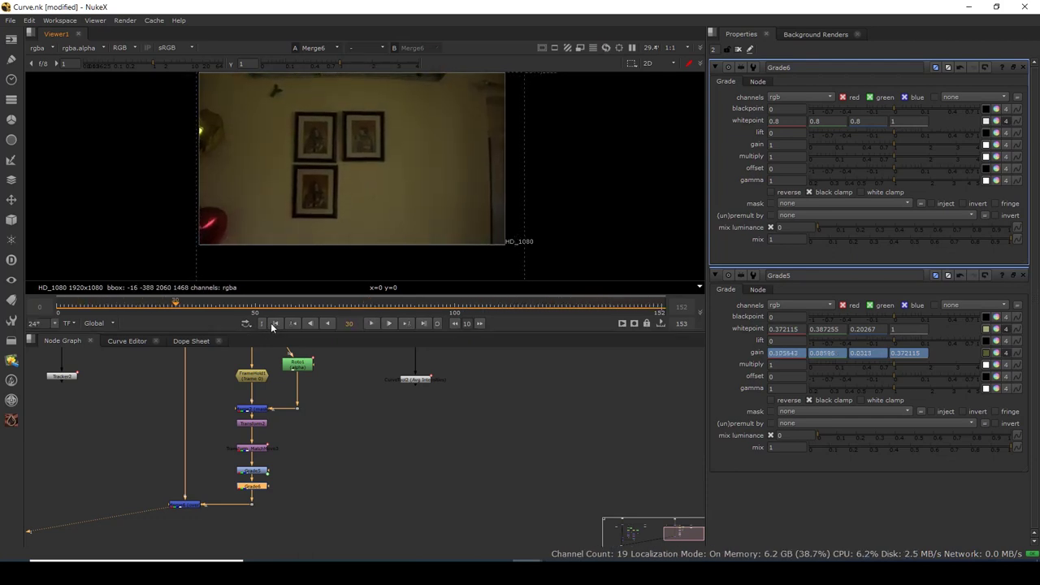
pyautogui.click(275, 324)
# - Select the whole duplicated-frame branch, from FrameHold1 and Roto1 down to the grades, and shift it away from Grade3 to make room
pyautogui.scroll(-3, 374, 457)
pyautogui.moveTo(369, 376); pyautogui.dragTo(443, 395)
pyautogui.moveTo(286, 374); pyautogui.dragTo(374, 523)
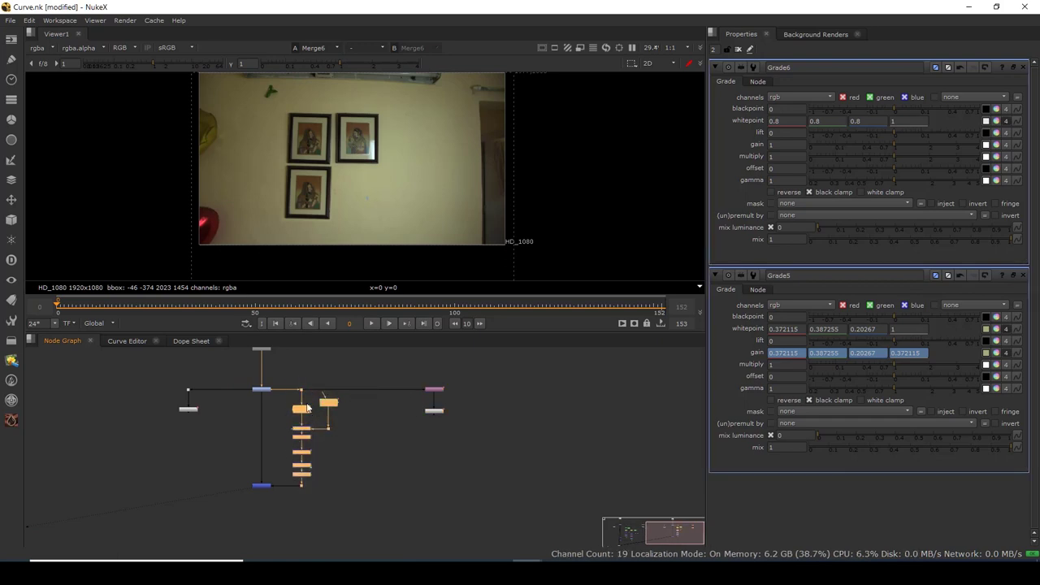
pyautogui.moveTo(307, 414); pyautogui.dragTo(365, 414)
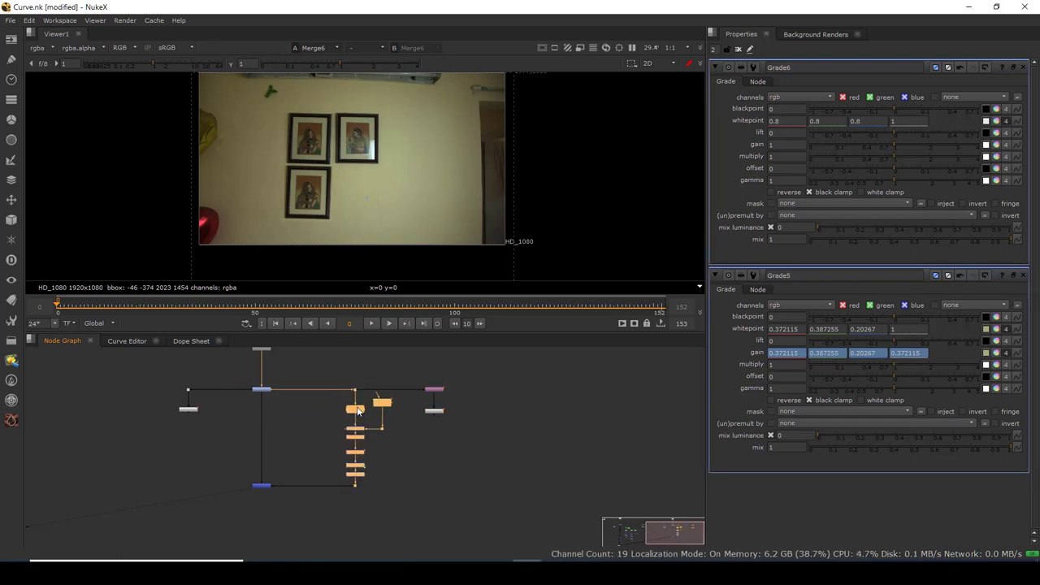
# - Create a Dot and insert it on the connection between Grade3 and the duplicated-frame branch
pyautogui.scroll(3, 295, 411)
pyautogui.scroll(1, 306, 407)
pyautogui.click(340, 410)
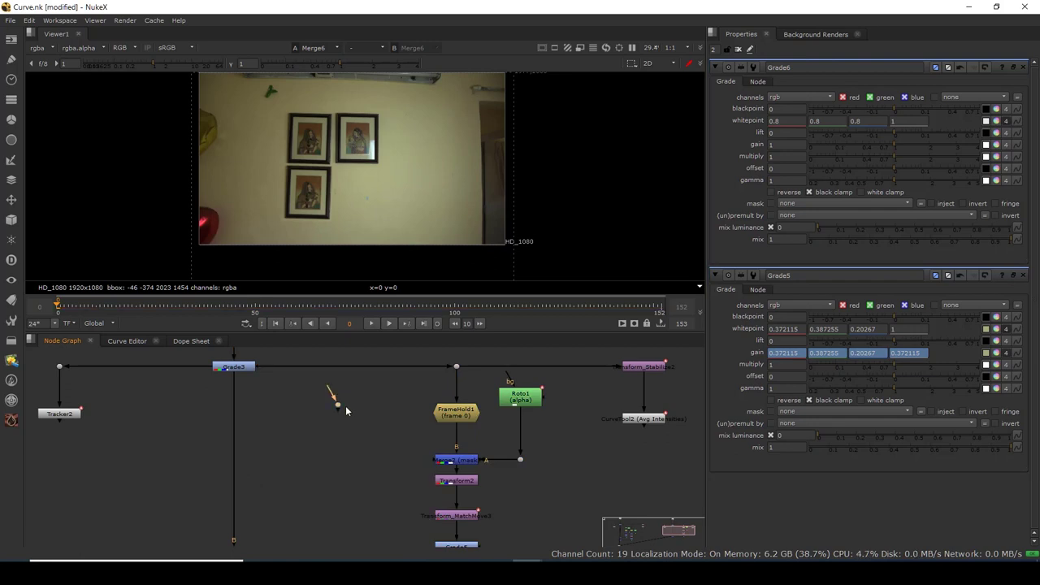
pyautogui.scroll(1, 345, 405)
pyautogui.moveTo(335, 357); pyautogui.dragTo(333, 353)
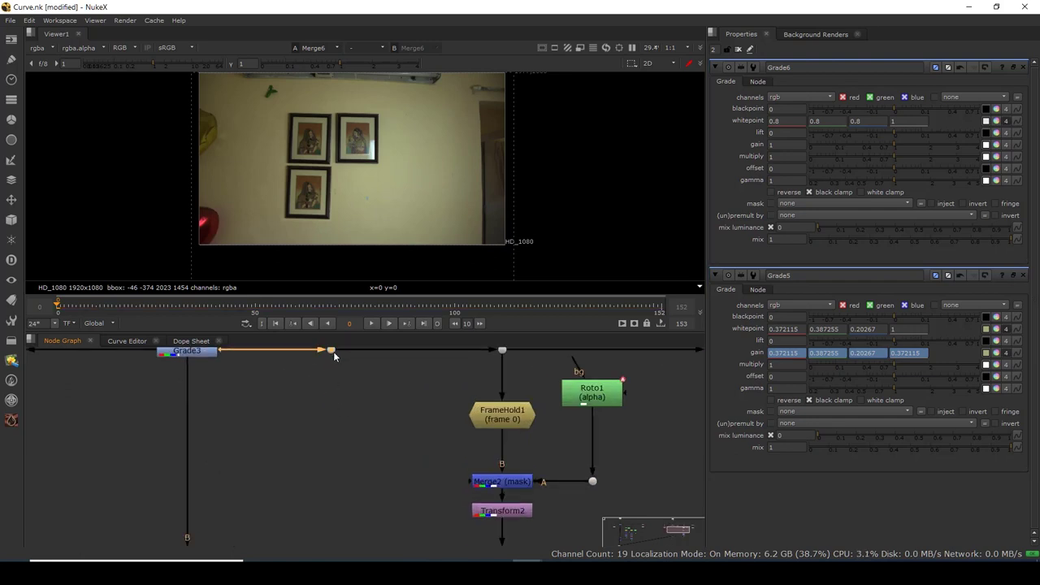
# - Create a RotoPaint node, connect its bg input to the new Dot and align it underneath
pyautogui.scroll(5, 355, 204)
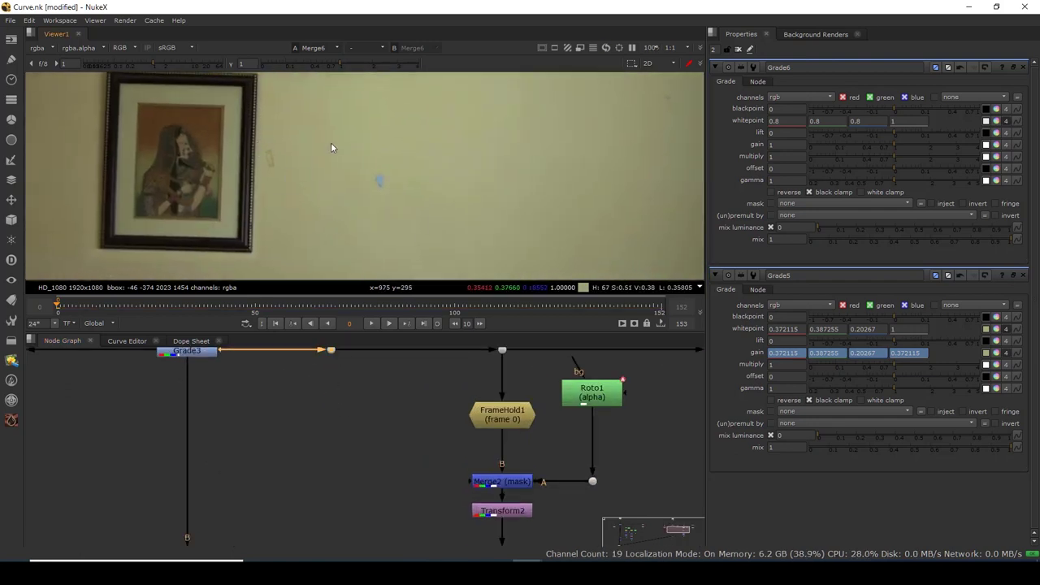
pyautogui.moveTo(342, 435); pyautogui.dragTo(343, 441)
pyautogui.press('p')
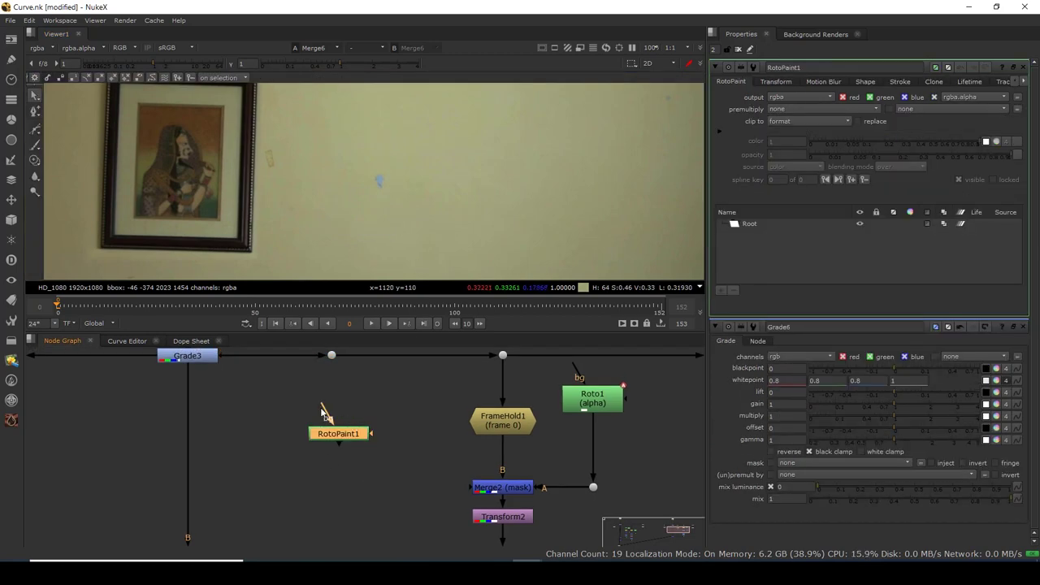
pyautogui.moveTo(321, 406); pyautogui.dragTo(332, 355)
pyautogui.moveTo(343, 435); pyautogui.dragTo(337, 439)
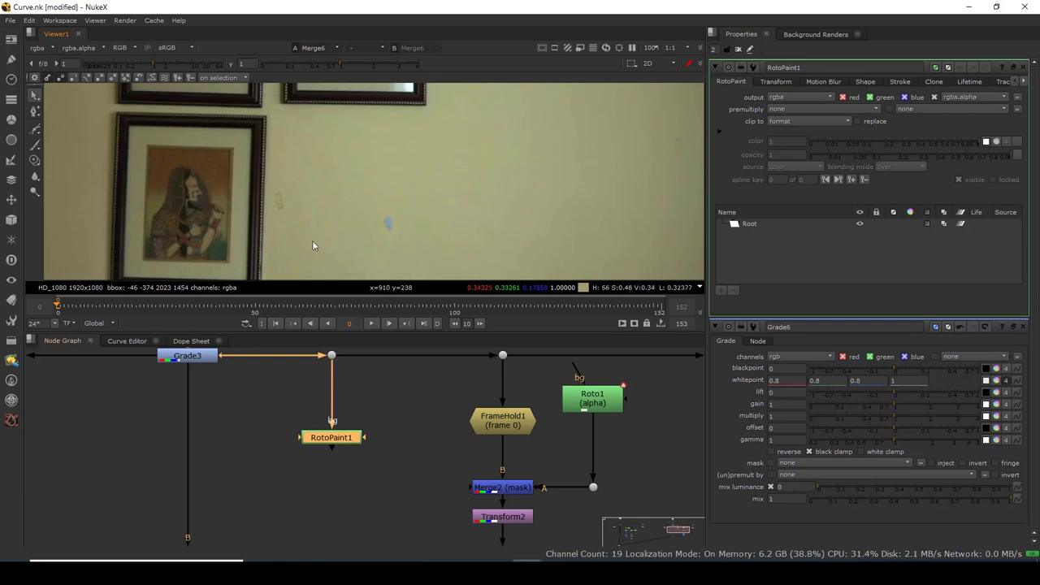
# - View RotoPaint1 with viewer gamma at 0.3 and clone out the brown mark and blue spot, using brush size about 54 and hardness 0
pyautogui.press('1')
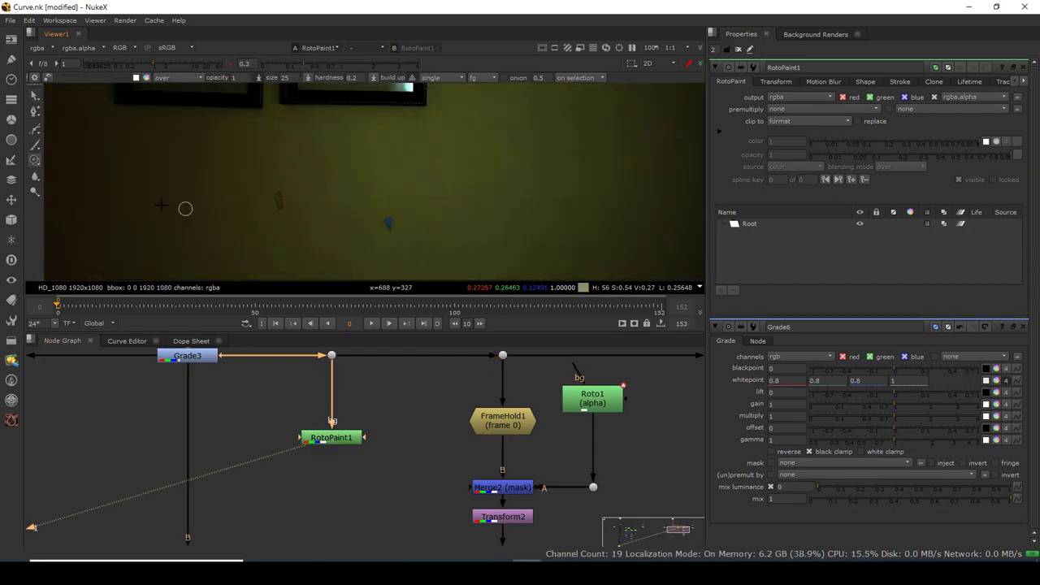
pyautogui.click(35, 160)
pyautogui.scroll(4, 288, 210)
pyautogui.moveTo(345, 183)
pyautogui.mouseDown()
pyautogui.moveTo(304, 174)
pyautogui.moveTo(302, 215)
pyautogui.mouseUp()
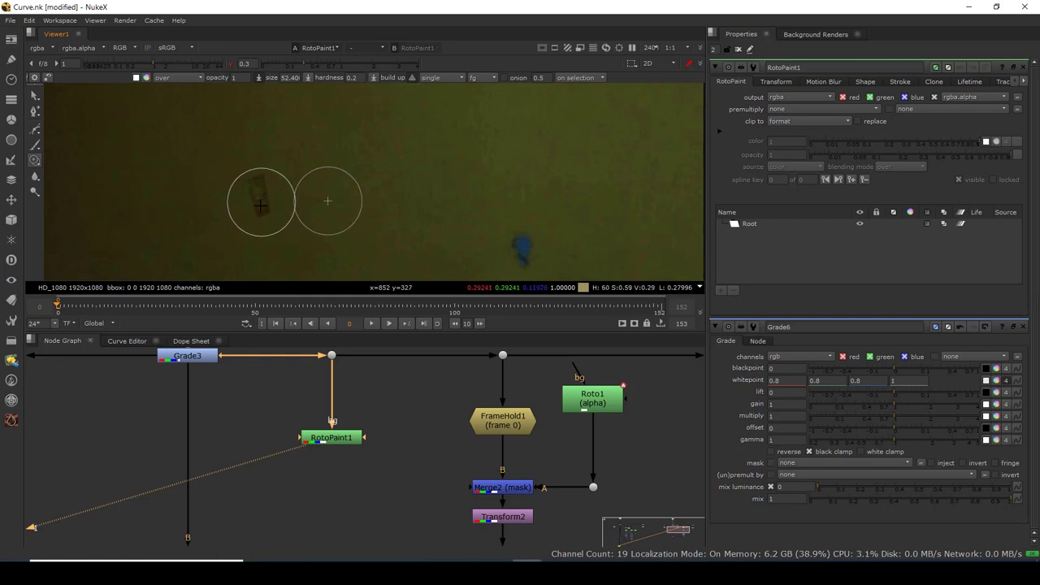
pyautogui.moveTo(260, 203)
pyautogui.mouseDown()
pyautogui.moveTo(254, 189)
pyautogui.moveTo(265, 200)
pyautogui.moveTo(256, 200)
pyautogui.mouseUp()
pyautogui.hotkey('ctrl', 'z')
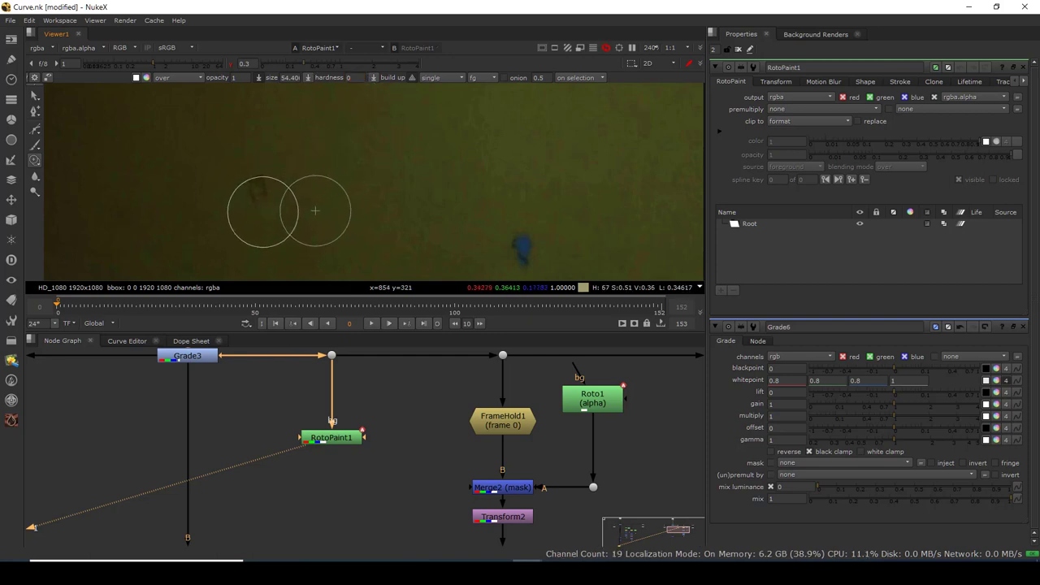
pyautogui.moveTo(309, 180)
pyautogui.mouseDown()
pyautogui.moveTo(455, 209)
pyautogui.moveTo(537, 241)
pyautogui.moveTo(490, 234)
pyautogui.moveTo(497, 242)
pyautogui.mouseUp()
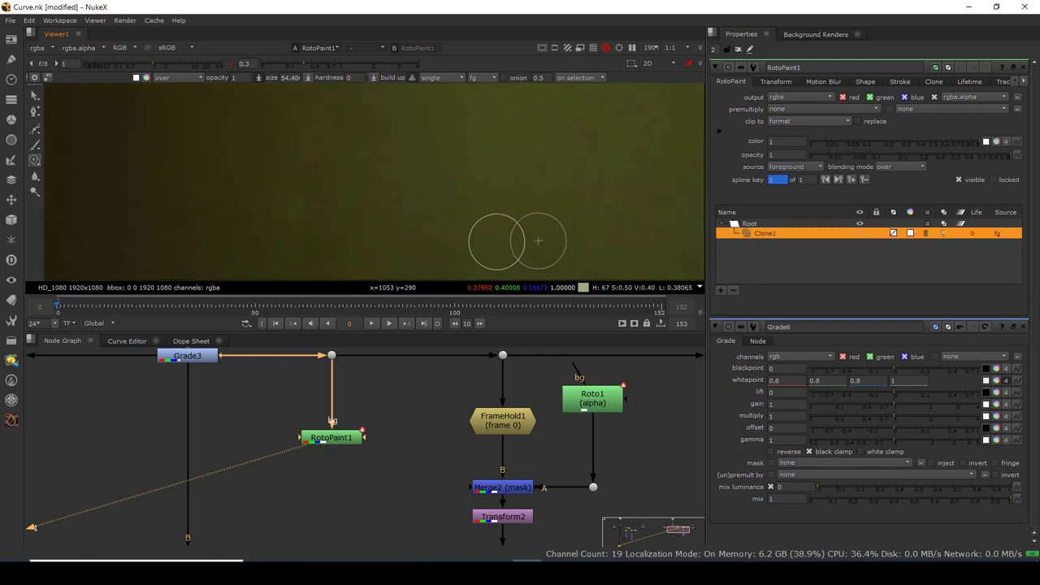
pyautogui.scroll(-2, 480, 216)
pyautogui.scroll(-4, 475, 217)
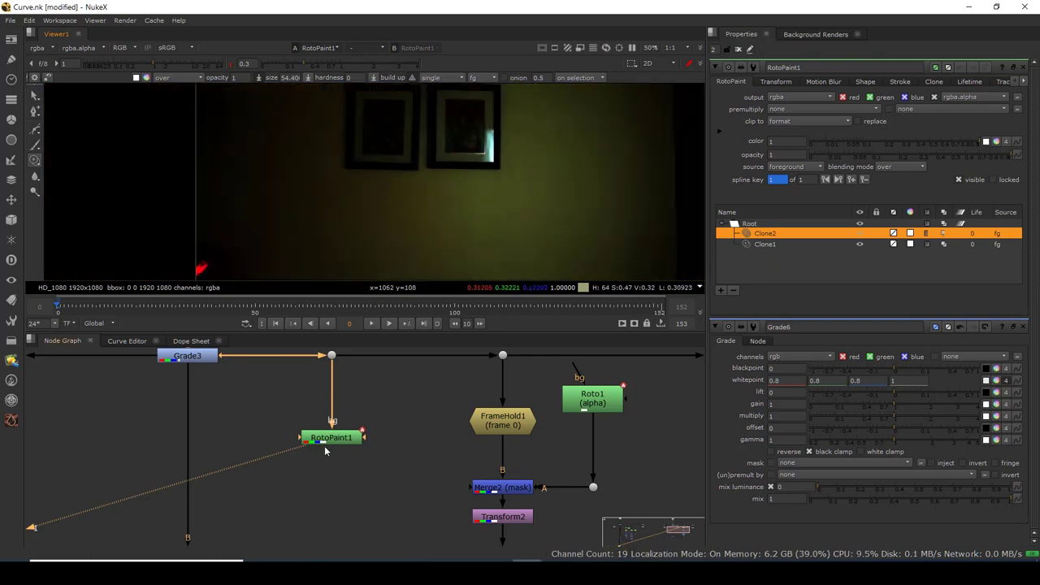
# - Add a FrameHold at frame 0, connect it to RotoPaint1's output and align it underneath
pyautogui.click(351, 508)
pyautogui.press('Tab')
pyautogui.write('frame')
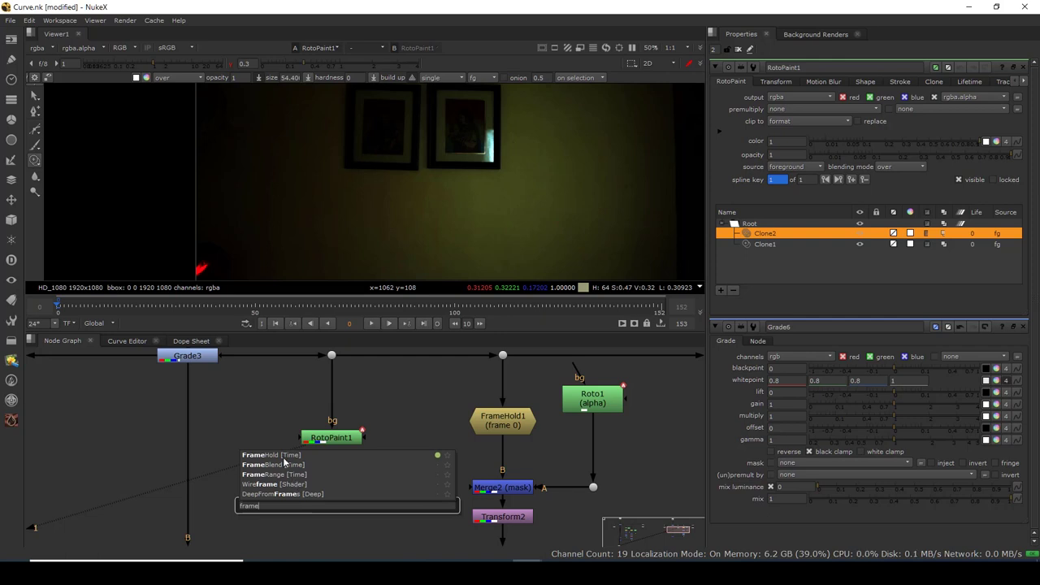
pyautogui.click(285, 456)
pyautogui.moveTo(329, 477); pyautogui.dragTo(331, 439)
pyautogui.moveTo(350, 515); pyautogui.dragTo(333, 485)
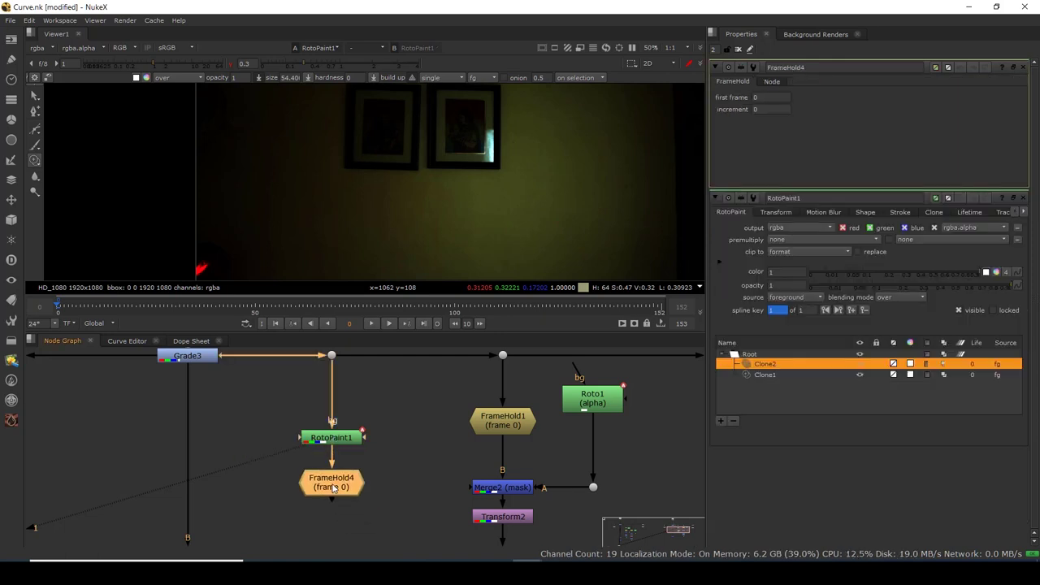
# - Compare the held, painted wall from FrameHold4 with the unpainted footage at the Dot above RotoPaint1
pyautogui.press('1')
pyautogui.click(332, 356)
pyautogui.press('1')
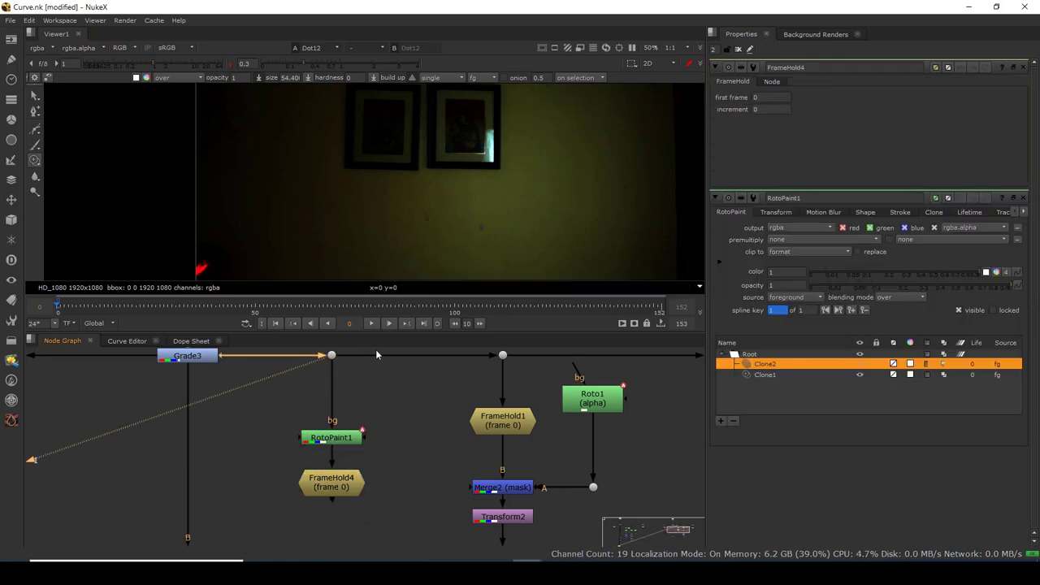
# - Add a Roto node and draw a closed Bezier around the brown mark on the wall
pyautogui.scroll(3, 456, 229)
pyautogui.press('o')
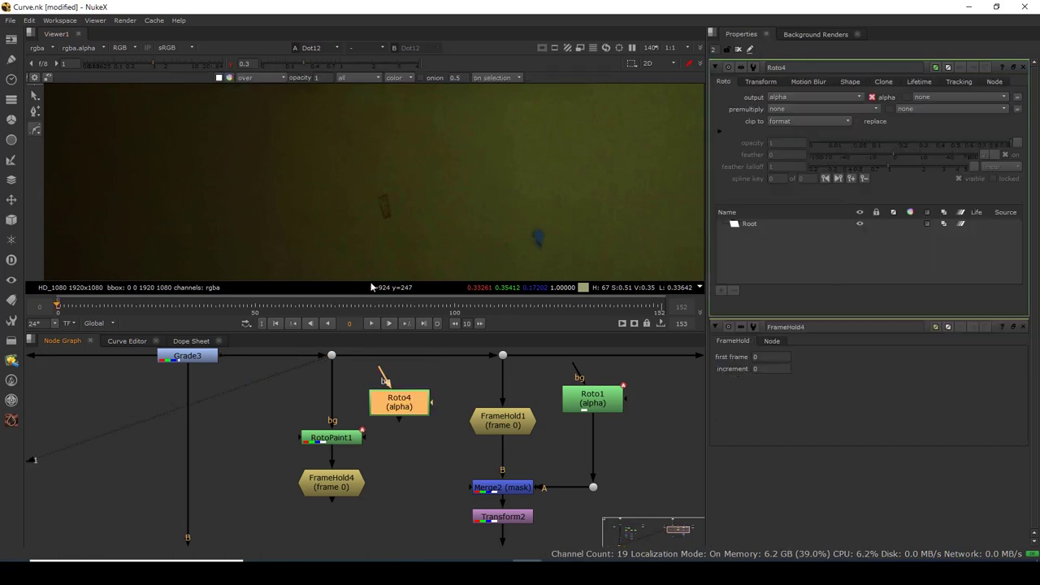
pyautogui.click(377, 187)
pyautogui.click(366, 222)
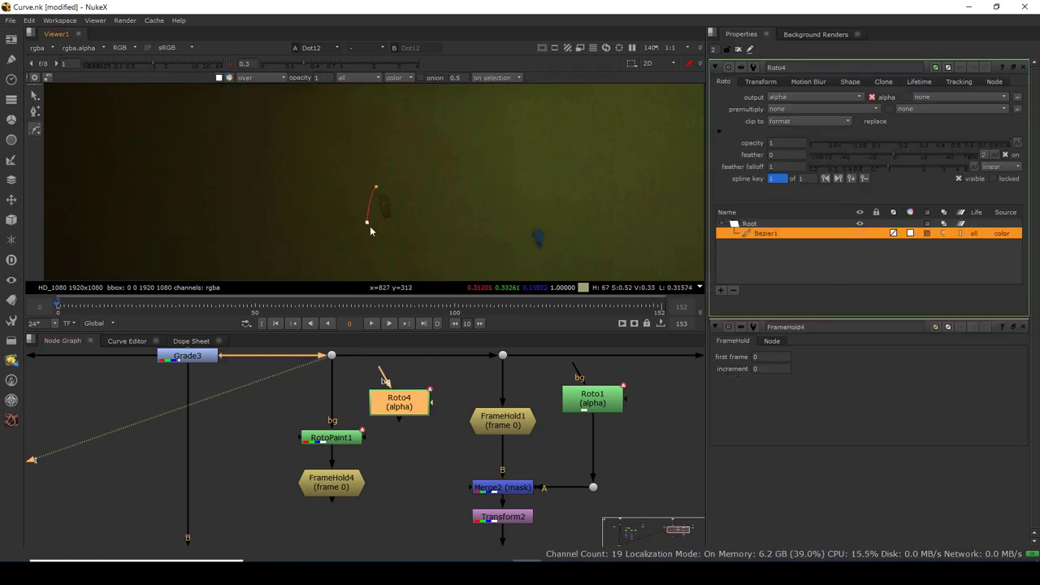
pyautogui.click(392, 235)
pyautogui.click(411, 212)
pyautogui.click(377, 187)
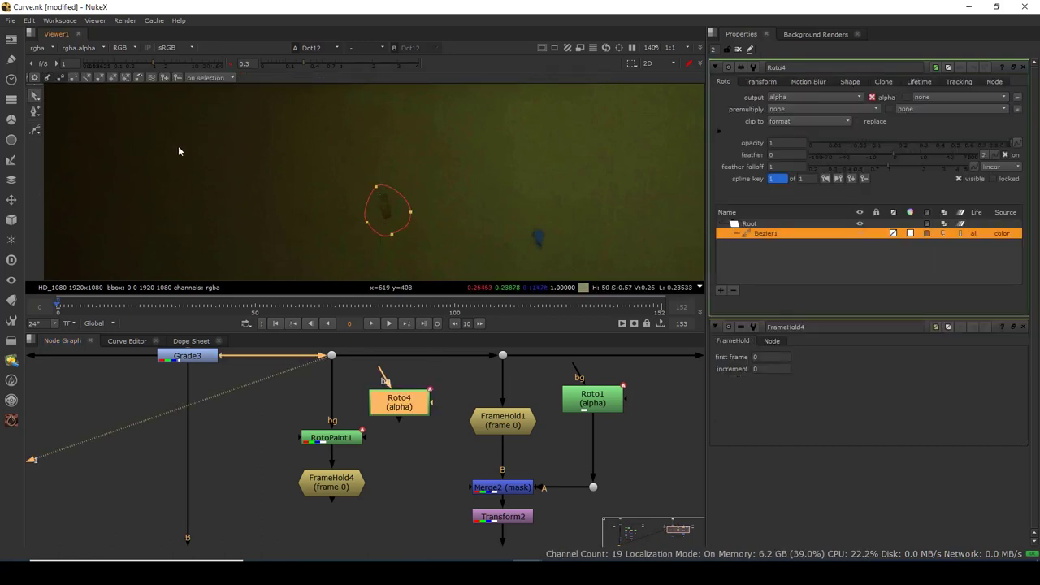
# - Draw a second closed Bezier around the blue spot and fine-tune the outline around the brown mark
pyautogui.click(37, 130)
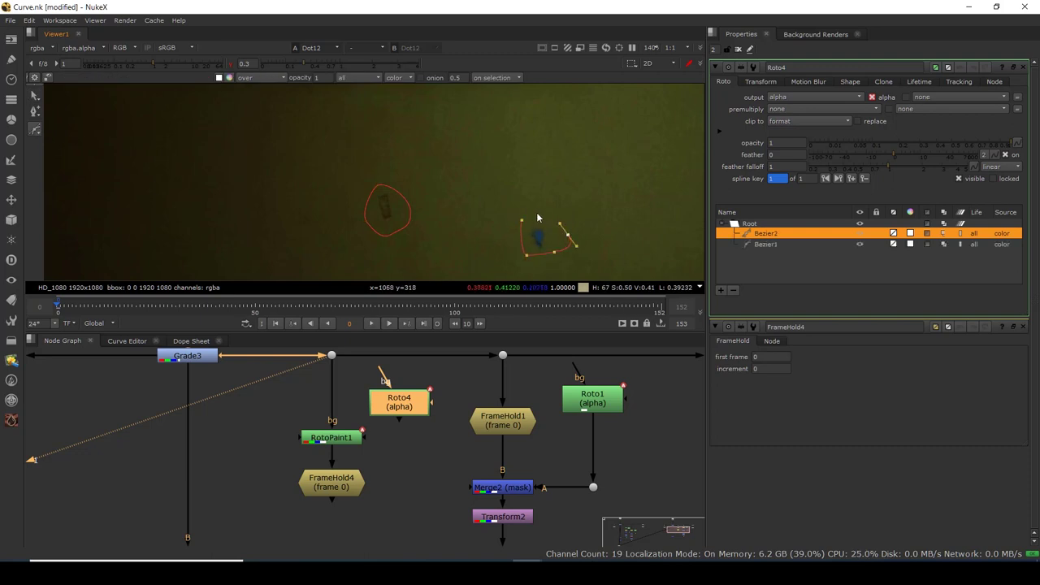
pyautogui.click(521, 221)
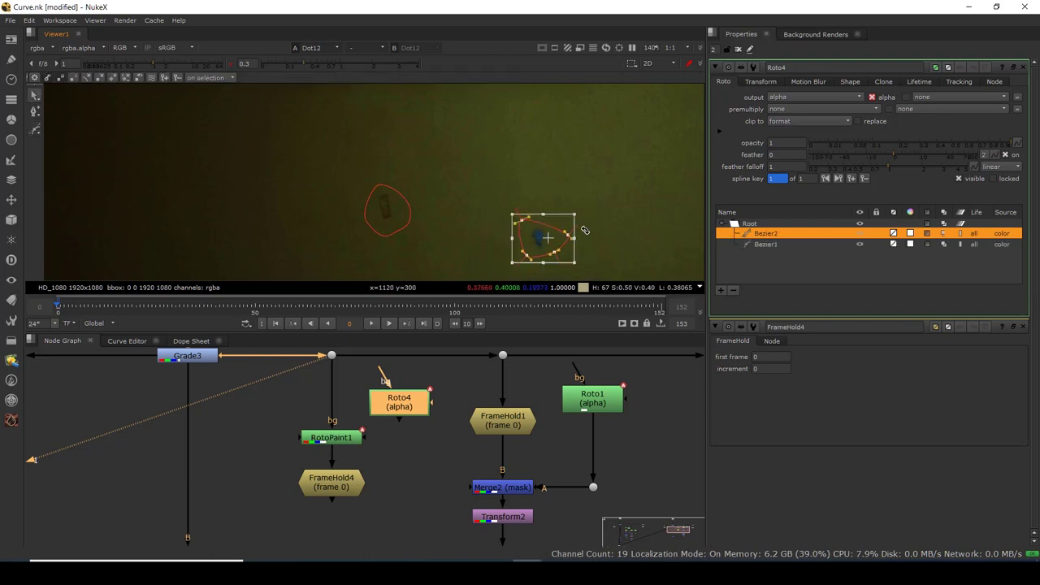
pyautogui.moveTo(546, 237); pyautogui.dragTo(543, 235)
pyautogui.moveTo(332, 173); pyautogui.dragTo(458, 263)
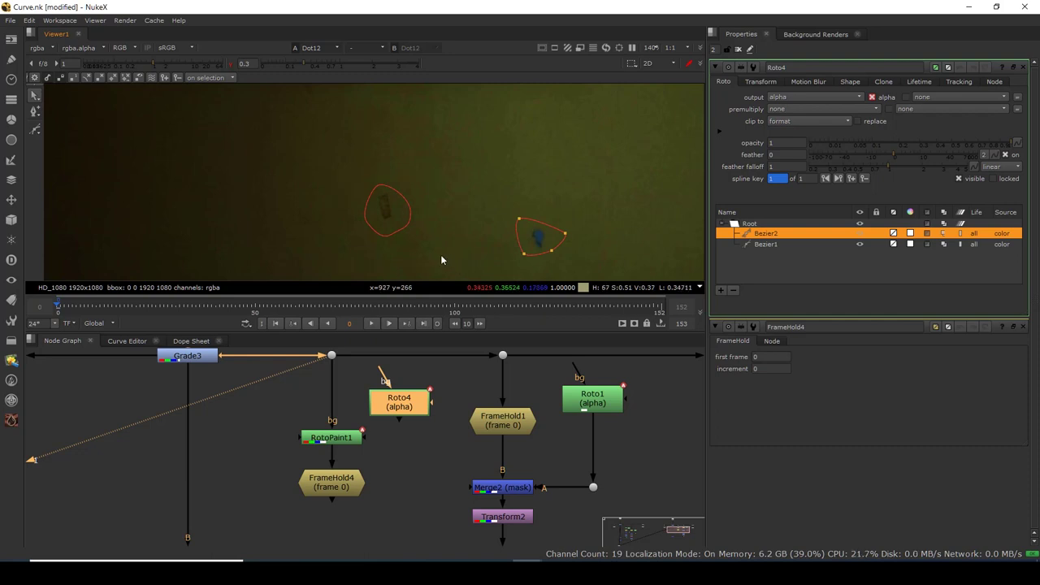
pyautogui.moveTo(313, 154); pyautogui.dragTo(419, 241)
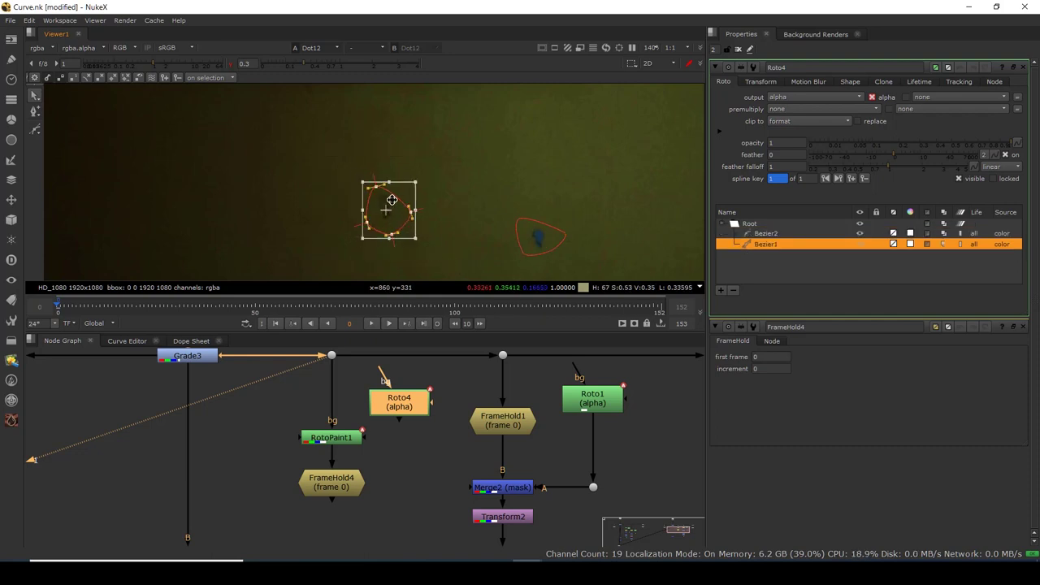
pyautogui.click(411, 176)
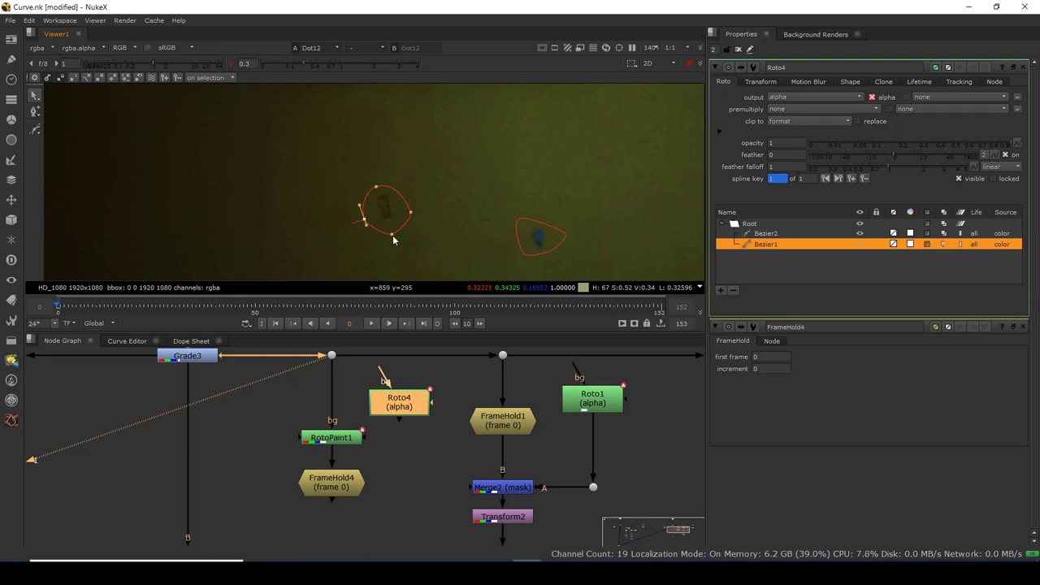
# - Place Roto4 beside FrameHold4 and shift the FrameHold1 branch away to make room
pyautogui.scroll(-5, 322, 462)
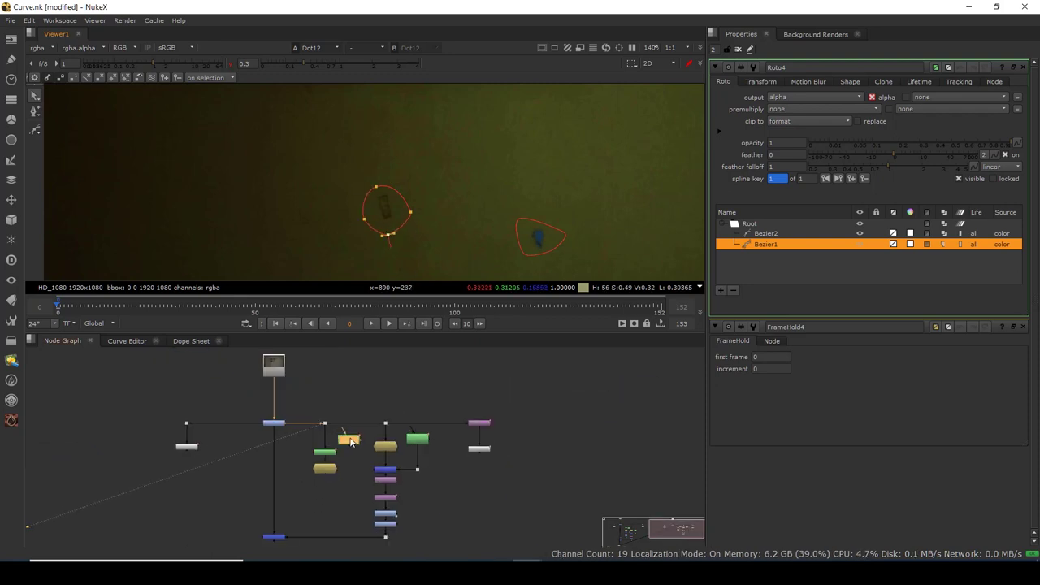
pyautogui.moveTo(350, 441); pyautogui.dragTo(354, 472)
pyautogui.moveTo(365, 404); pyautogui.dragTo(516, 545)
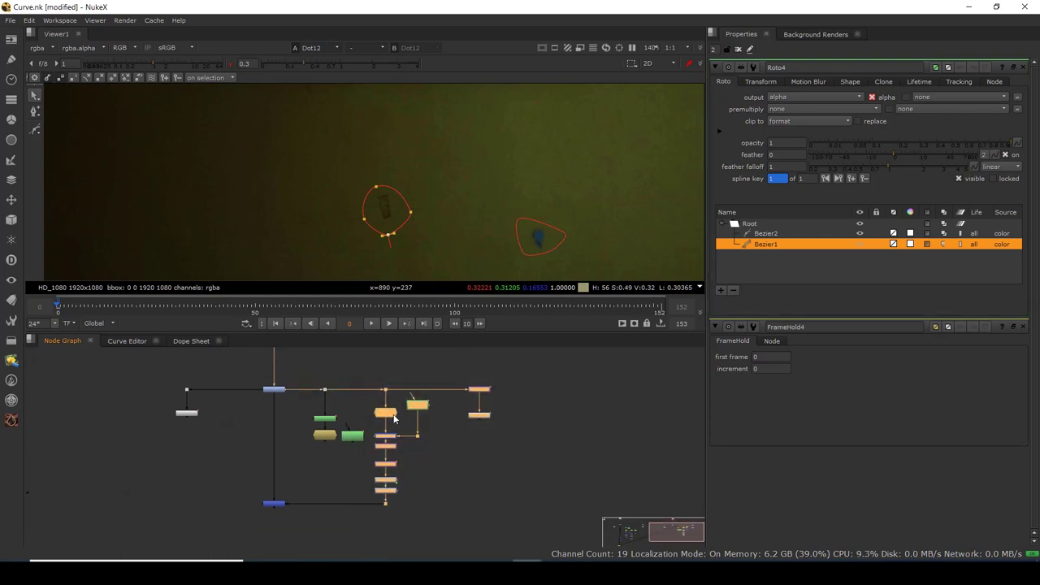
pyautogui.scroll(3, 394, 418)
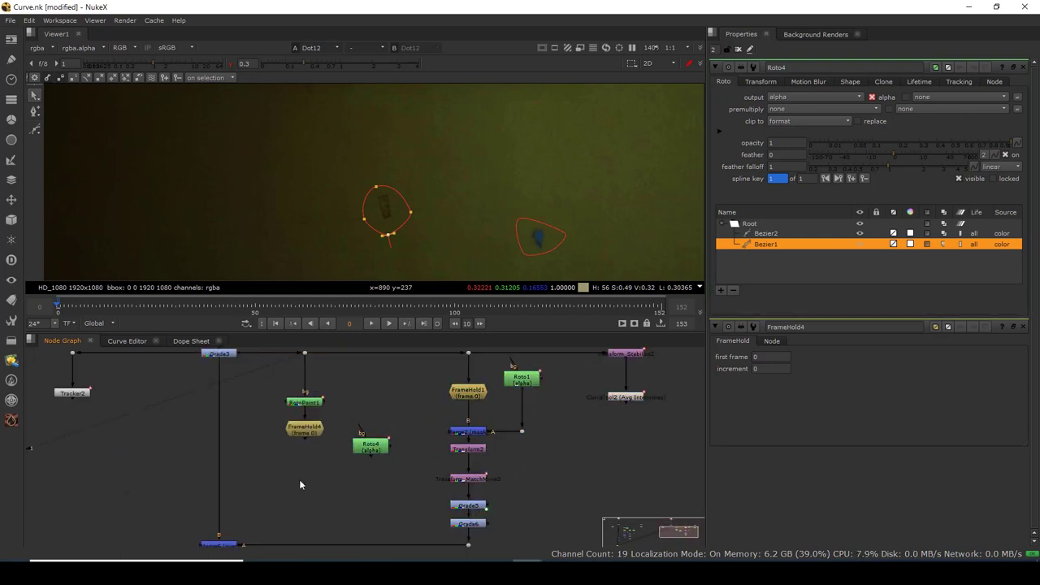
# - Merge Roto4 with FrameHold4, routing the A input through a Dot, and set the Merge operation to mask
pyautogui.press('m')
pyautogui.scroll(2, 302, 479)
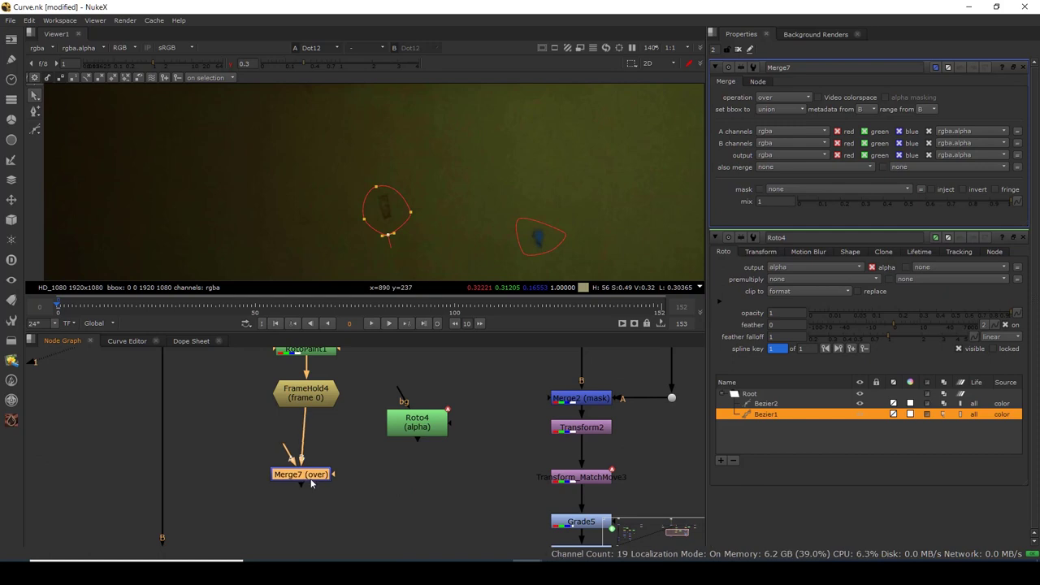
pyautogui.moveTo(406, 427); pyautogui.dragTo(410, 425)
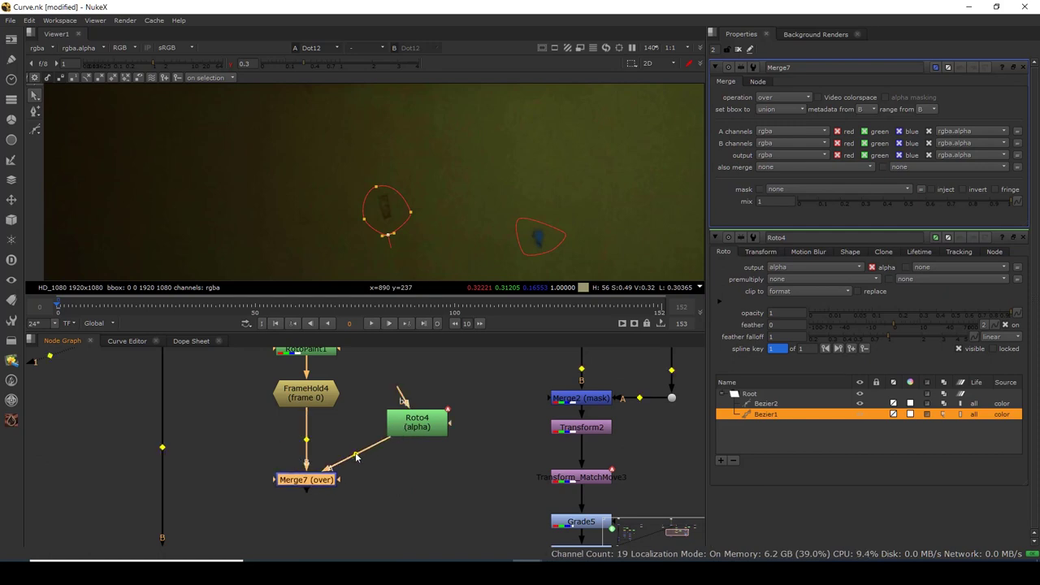
pyautogui.click(303, 481)
pyautogui.press('1')
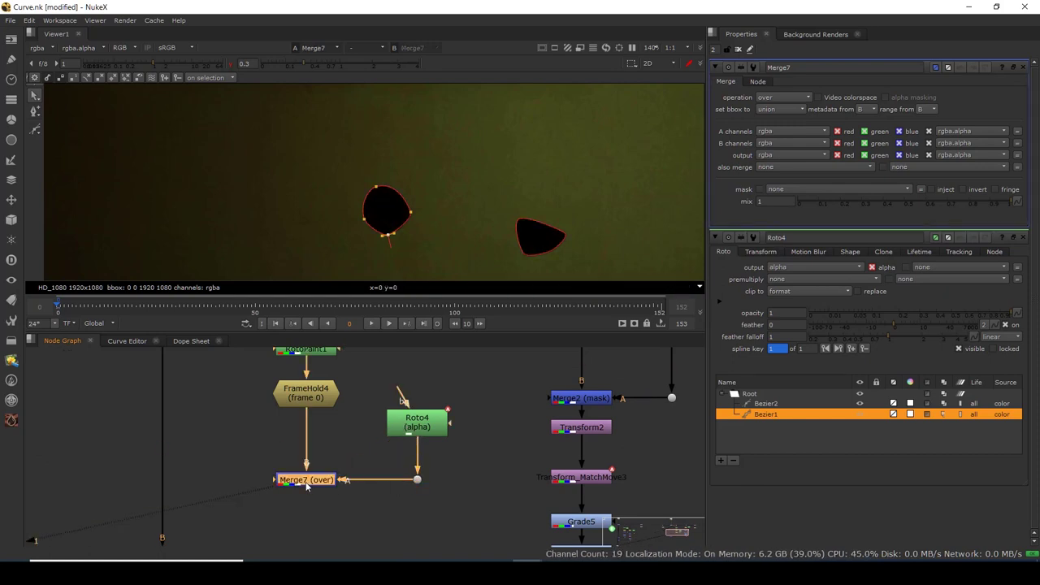
pyautogui.click(778, 97)
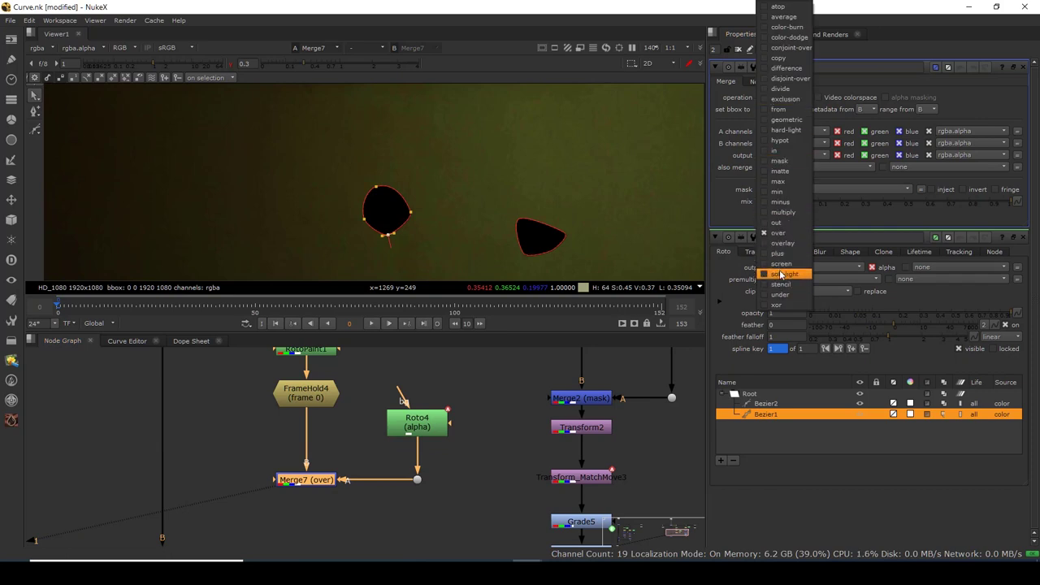
pyautogui.click(779, 162)
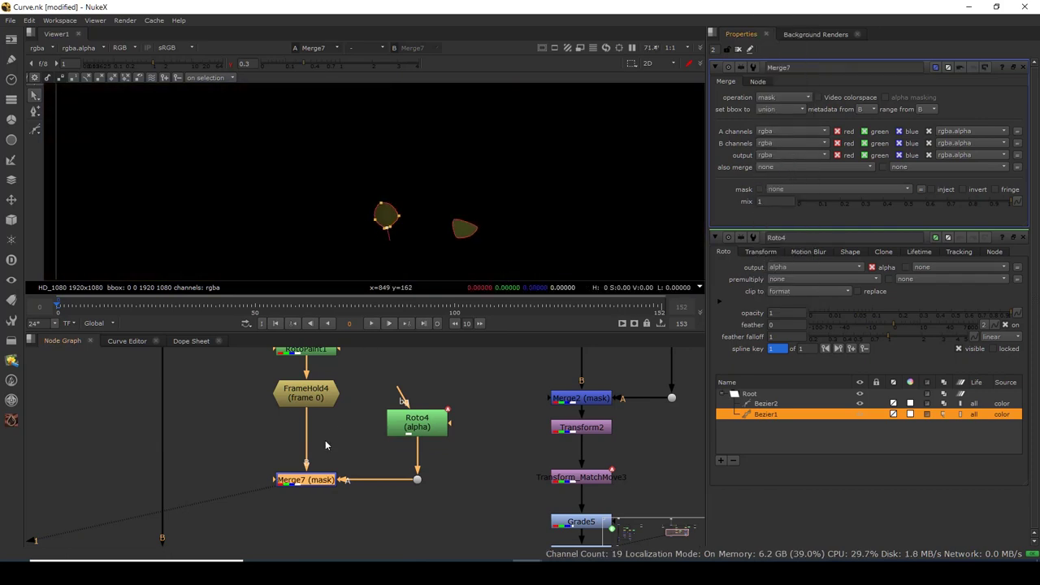
# - Lower Merge6 and insert an over Merge above it, feeding its A input from Merge7 through a Dot
pyautogui.scroll(-5, 317, 435)
pyautogui.moveTo(184, 447); pyautogui.dragTo(525, 527)
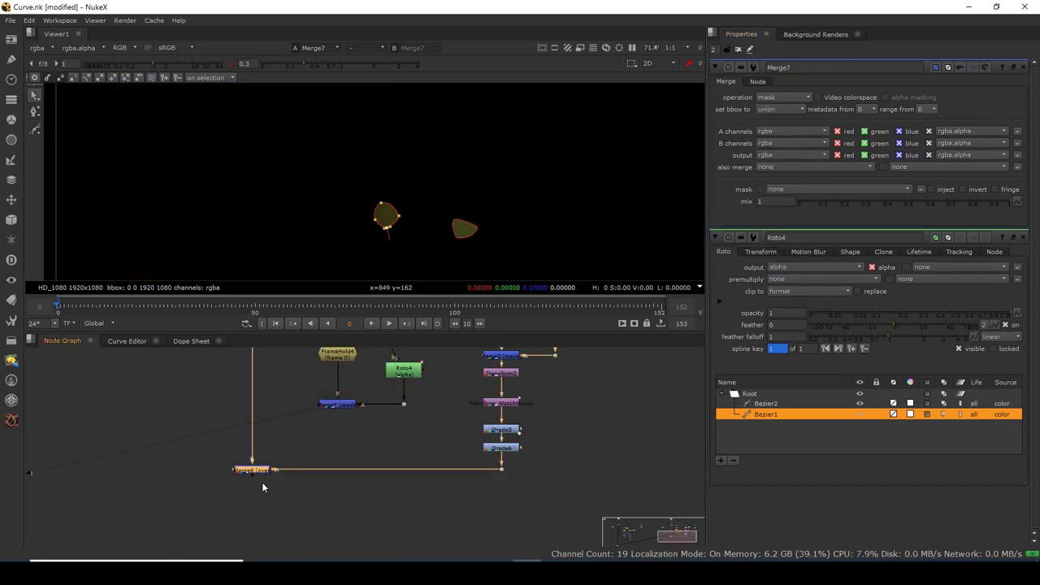
pyautogui.moveTo(262, 482); pyautogui.dragTo(263, 496)
pyautogui.click(313, 445)
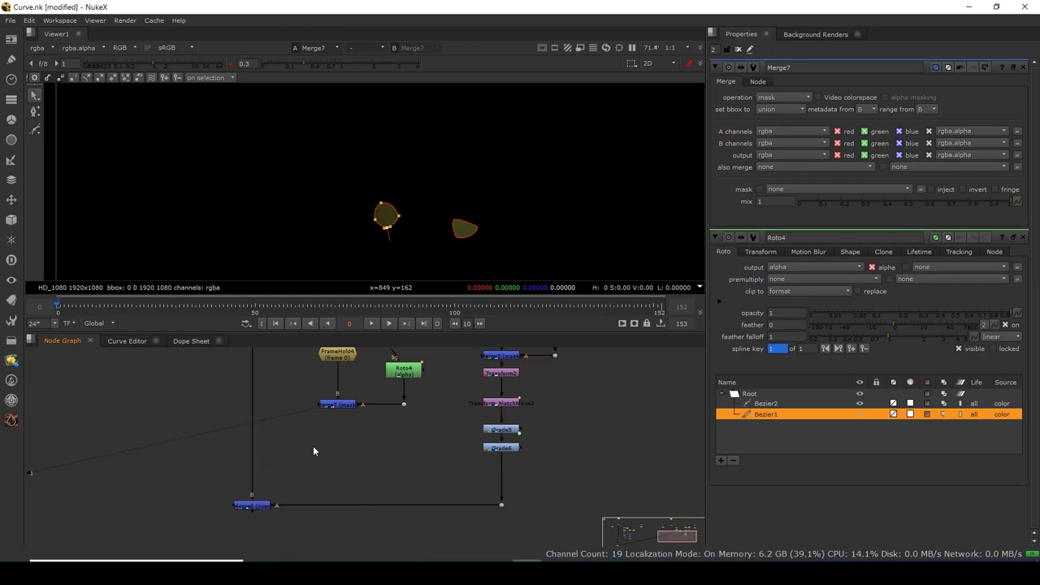
pyautogui.press('m')
pyautogui.moveTo(314, 446); pyautogui.dragTo(253, 466)
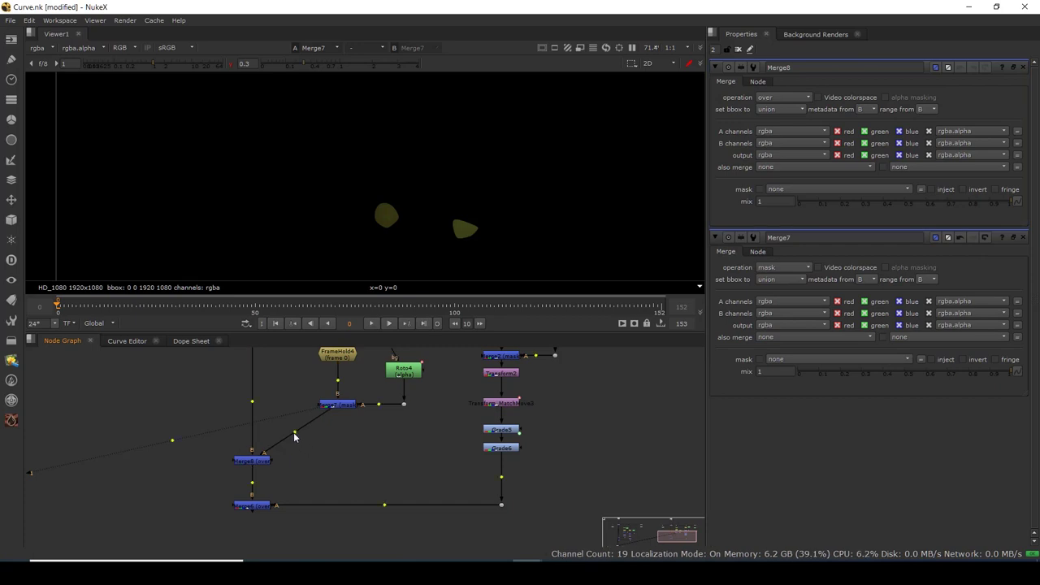
pyautogui.moveTo(294, 433); pyautogui.dragTo(337, 457)
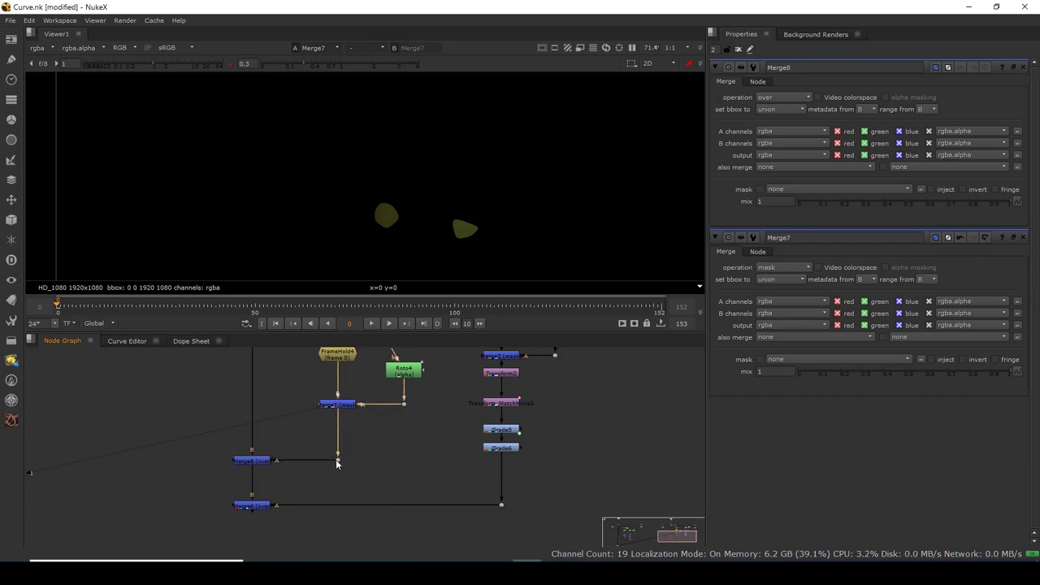
# - View Merge8 with the viewer gamma reset to 1 and play the shot to check the patch
pyautogui.click(252, 461)
pyautogui.press('1')
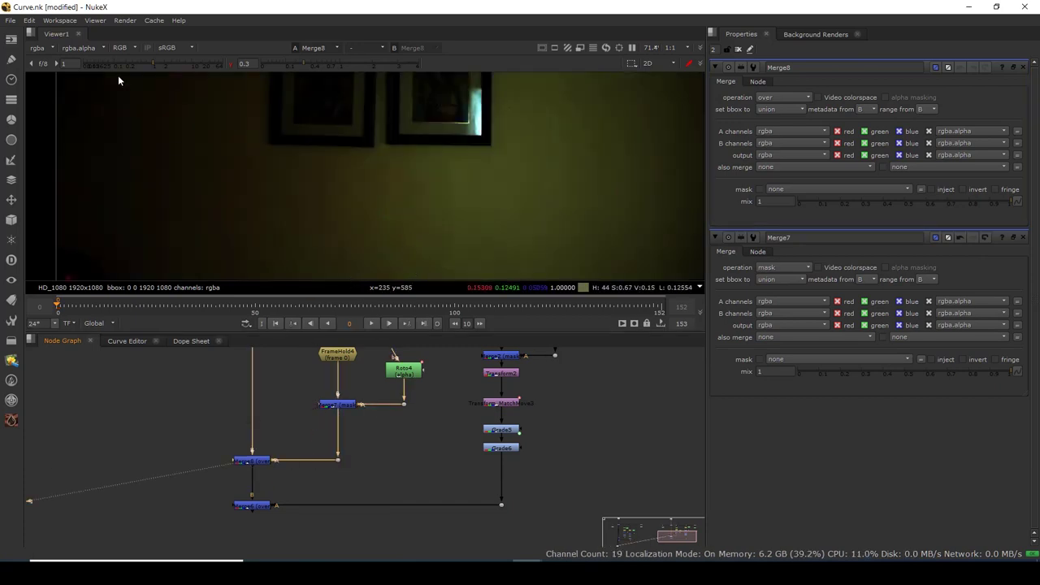
pyautogui.click(231, 63)
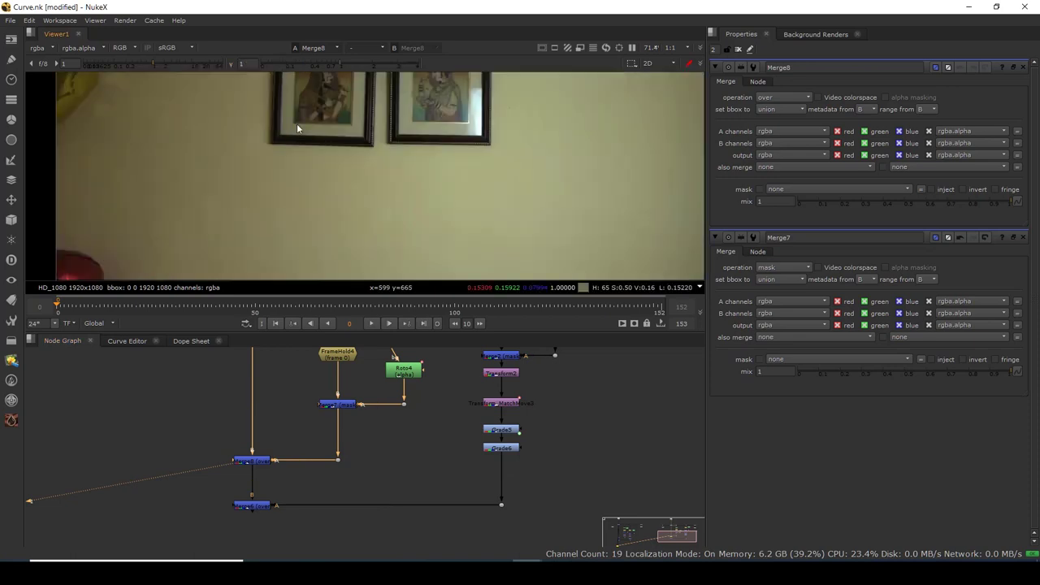
pyautogui.click(371, 324)
pyautogui.click(371, 323)
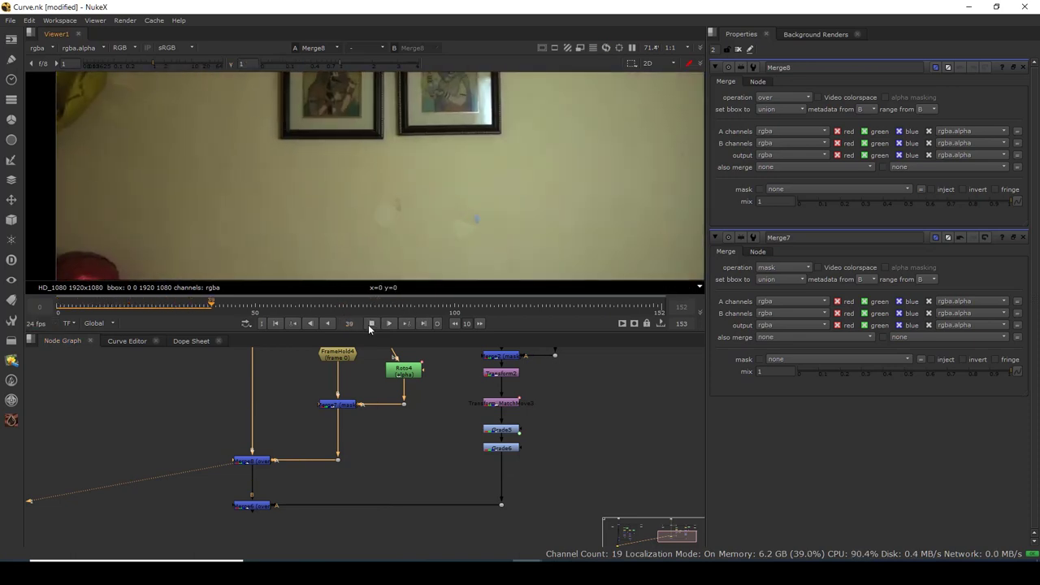
# - Copy Transform_MatchMove3, insert the copy between Merge7 and its Dot, and check the patch at frame 80
pyautogui.moveTo(419, 443); pyautogui.dragTo(326, 443)
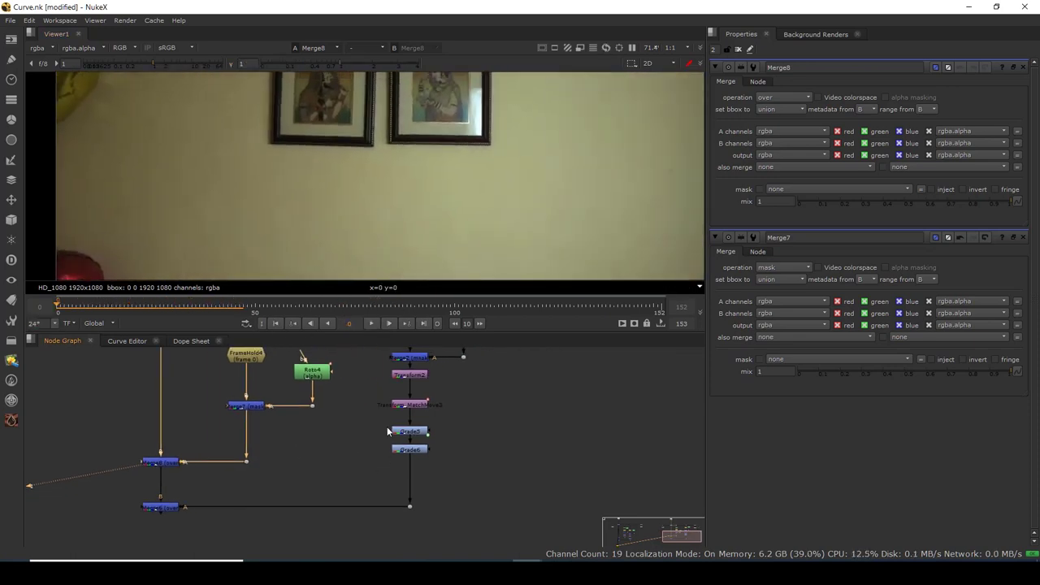
pyautogui.scroll(2, 385, 423)
pyautogui.moveTo(365, 416); pyautogui.dragTo(477, 374)
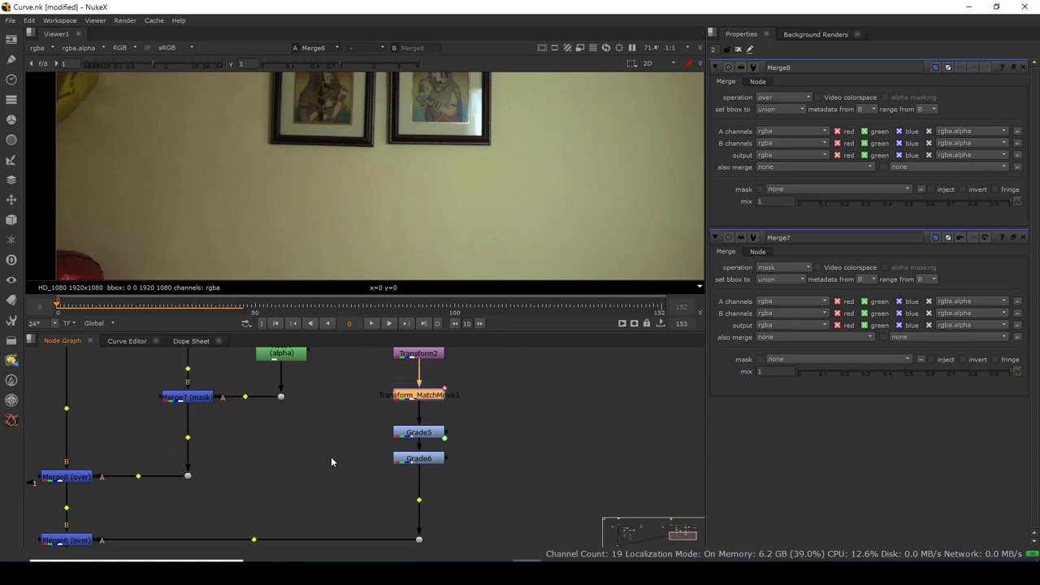
pyautogui.hotkey('ctrl', 'c')
pyautogui.hotkey('ctrl', 'v')
pyautogui.moveTo(217, 429); pyautogui.dragTo(191, 434)
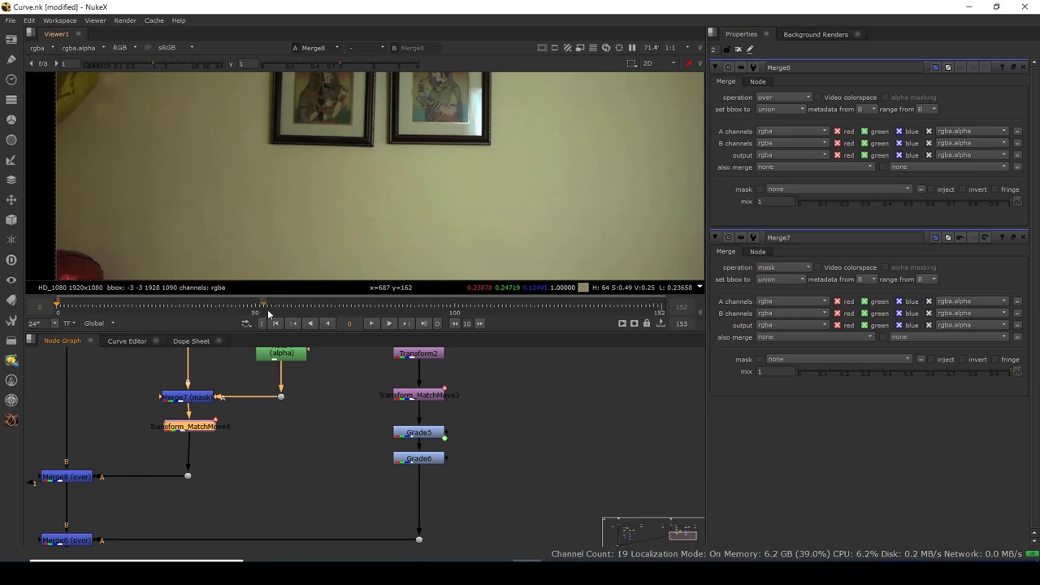
pyautogui.moveTo(269, 314); pyautogui.dragTo(376, 313)
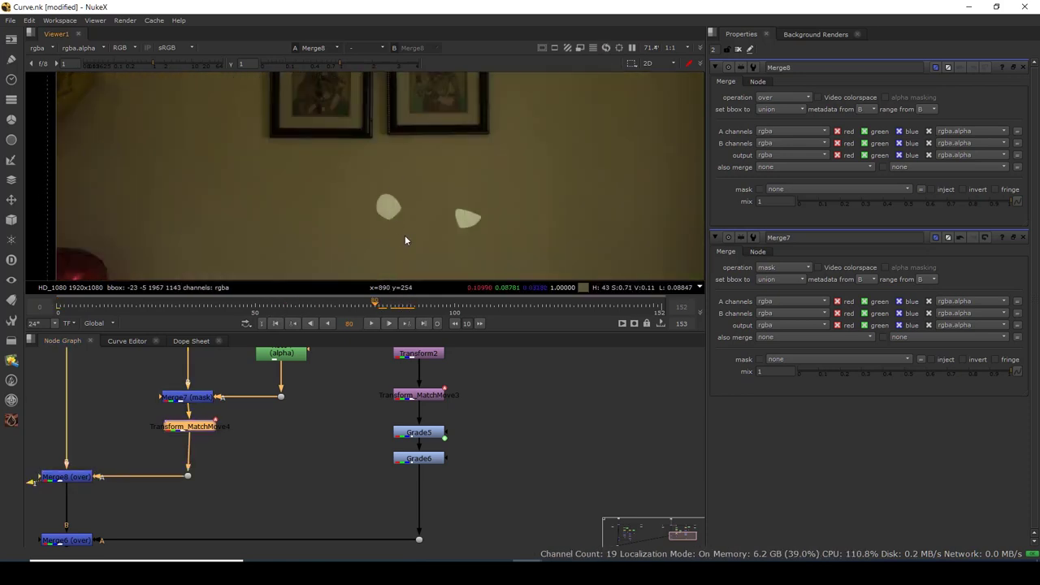
# - Copy Grade5 and insert the copy below Transform_MatchMove4, then inspect the patches up close at frame 80
pyautogui.moveTo(417, 465); pyautogui.dragTo(416, 491)
pyautogui.moveTo(369, 458); pyautogui.dragTo(479, 420)
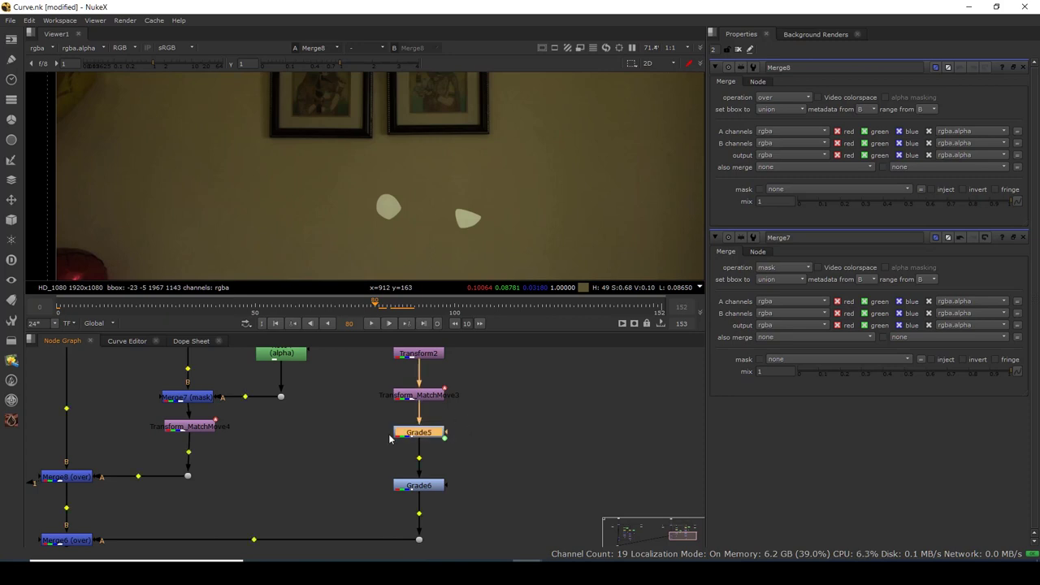
pyautogui.click(224, 442)
pyautogui.click(208, 431)
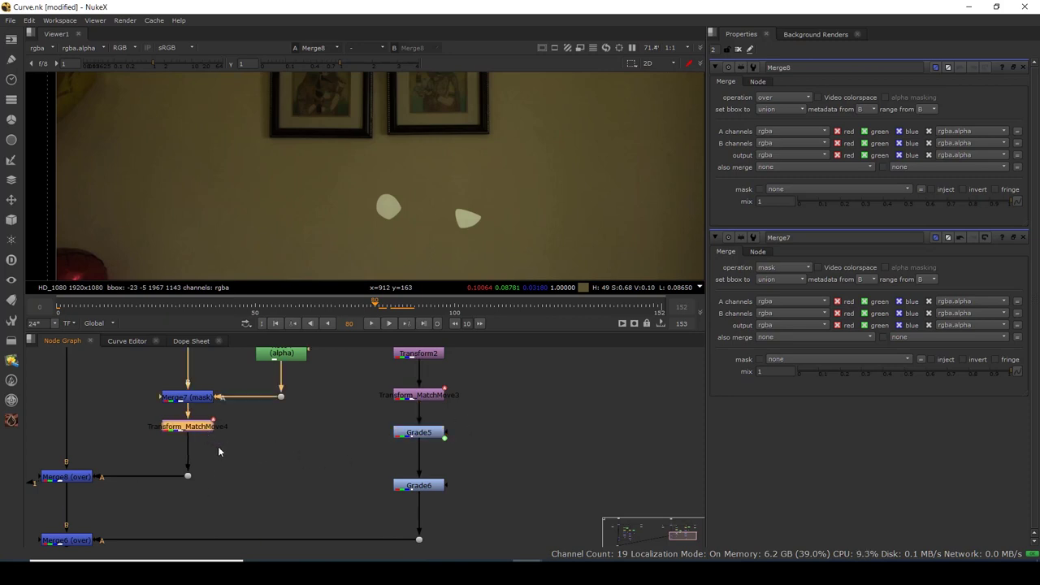
pyautogui.press('g')
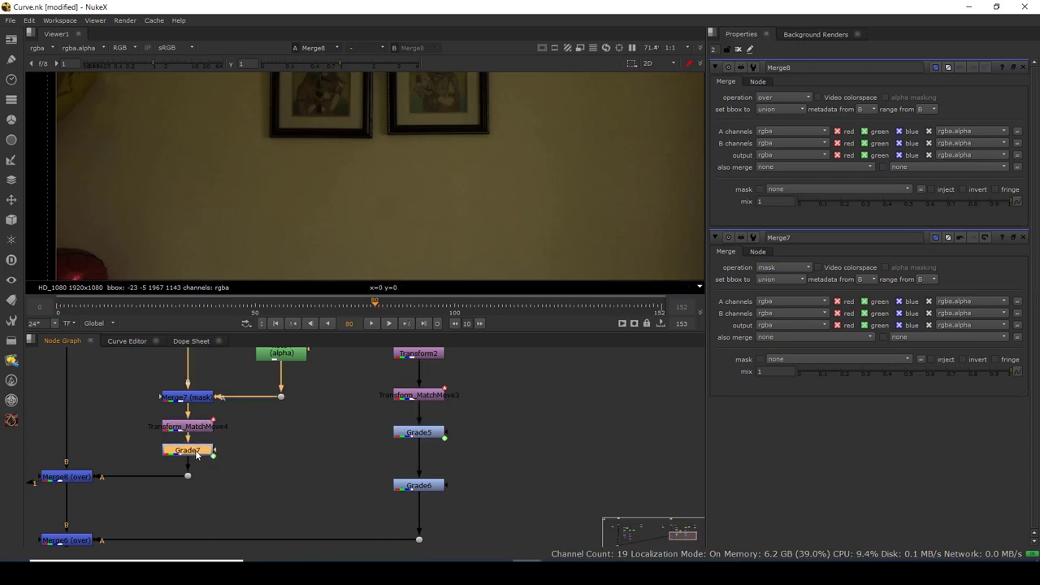
pyautogui.scroll(3, 426, 268)
pyautogui.moveTo(320, 136); pyautogui.dragTo(425, 252)
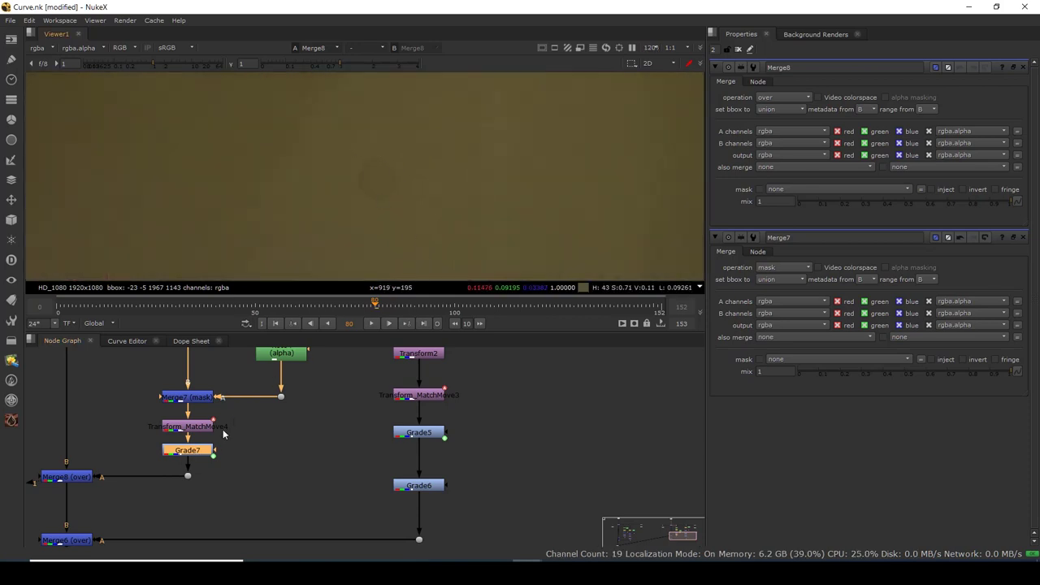
# - Reopen Roto4 and feather the brown mark's Bezier outward at frame 80, extending one feather point further
pyautogui.moveTo(247, 436); pyautogui.dragTo(236, 499)
pyautogui.click(273, 420)
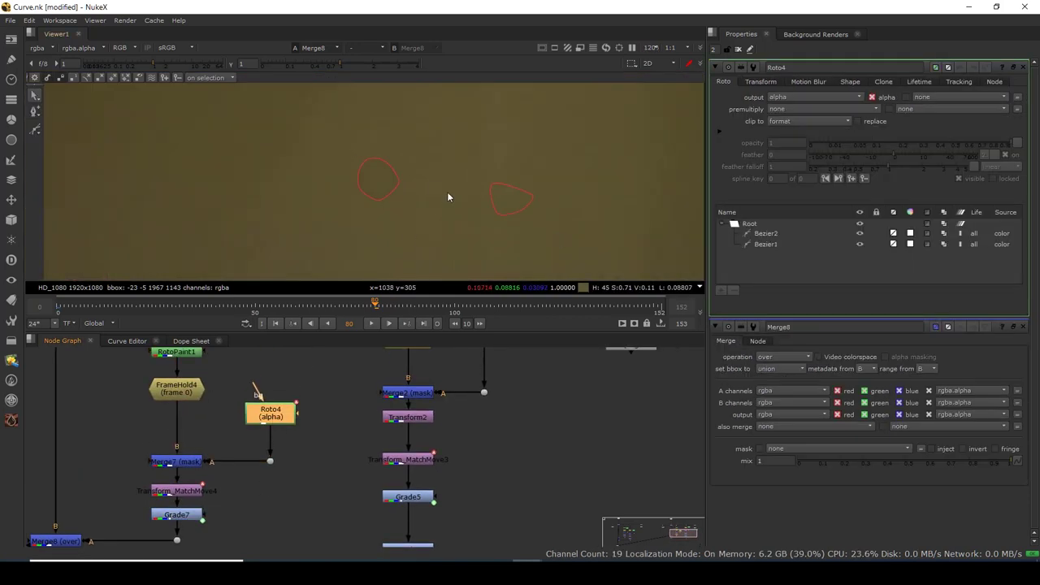
pyautogui.click(394, 175)
pyautogui.moveTo(455, 236); pyautogui.dragTo(454, 234)
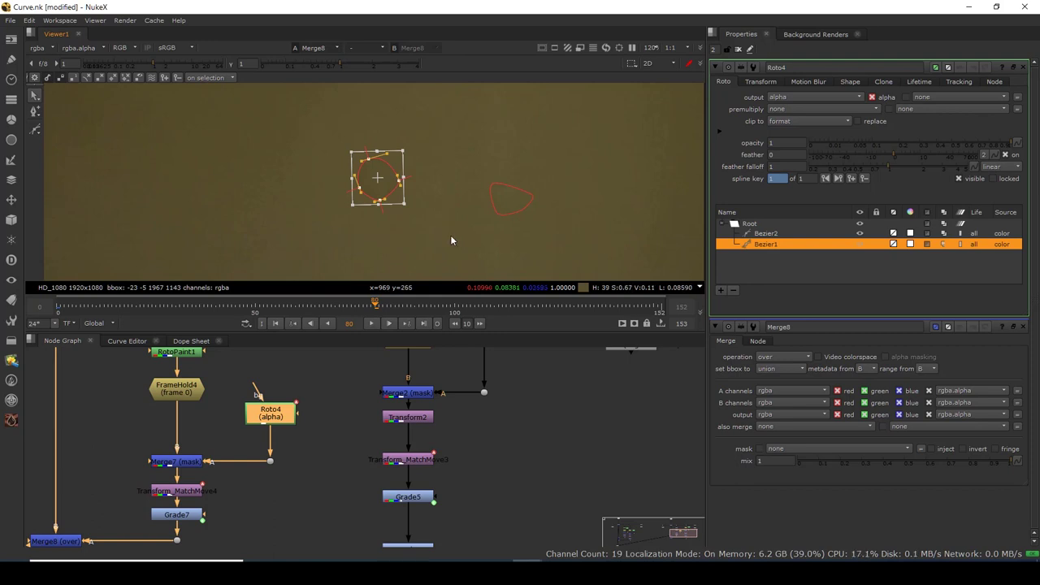
pyautogui.press('e')
pyautogui.press('e')
pyautogui.press('e')
pyautogui.press('e')
pyautogui.press('e')
pyautogui.press('e')
pyautogui.press('e')
pyautogui.press('e')
pyautogui.press('e')
pyautogui.press('e')
pyautogui.press('e')
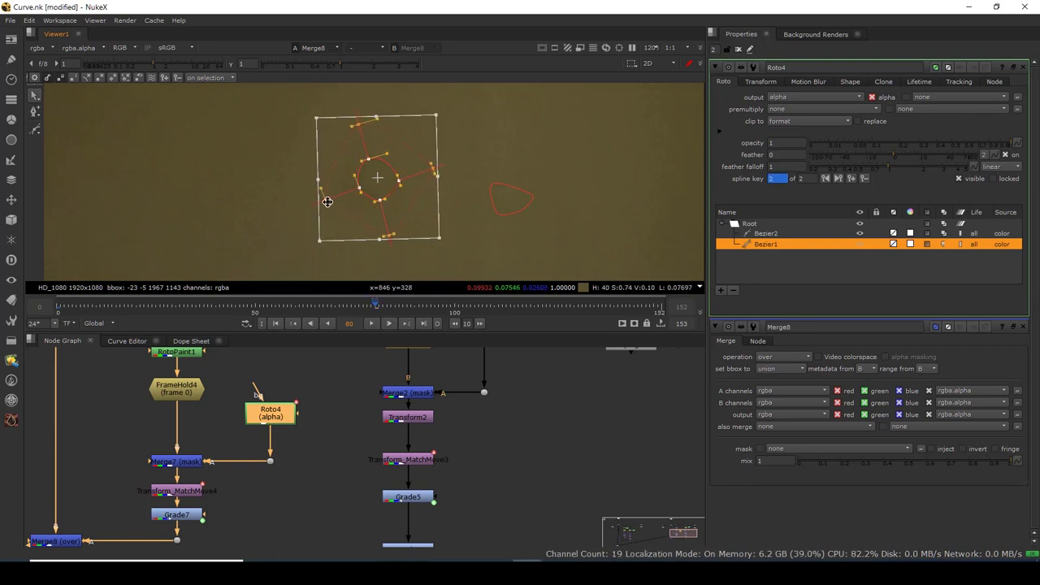
pyautogui.click(289, 209)
pyautogui.moveTo(323, 198); pyautogui.dragTo(312, 196)
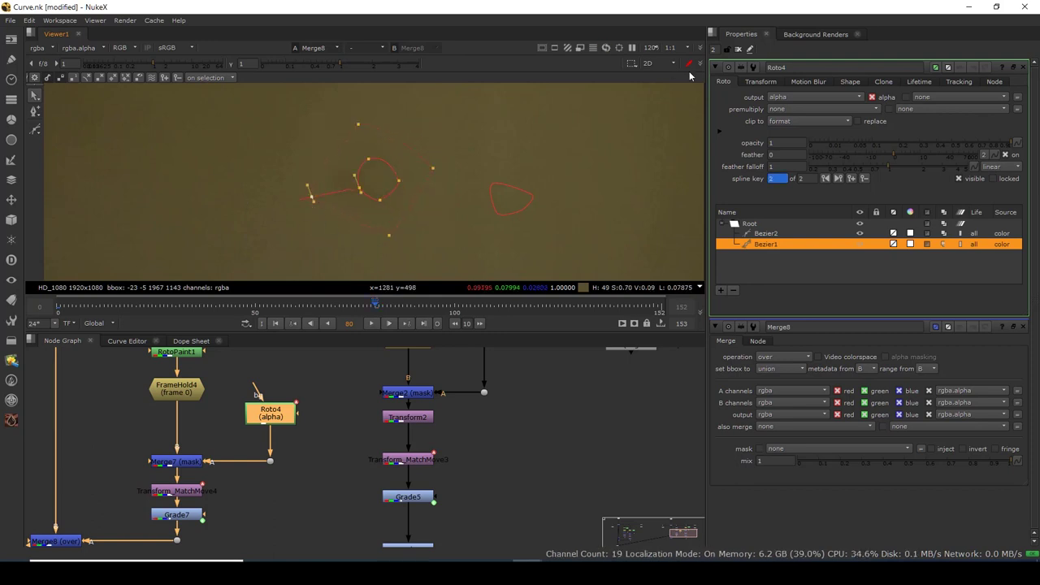
# - Close all open node properties, view Merge6 in the enlarged viewer, and play the shot to check the final composite
pyautogui.click(738, 50)
pyautogui.scroll(-3, 414, 171)
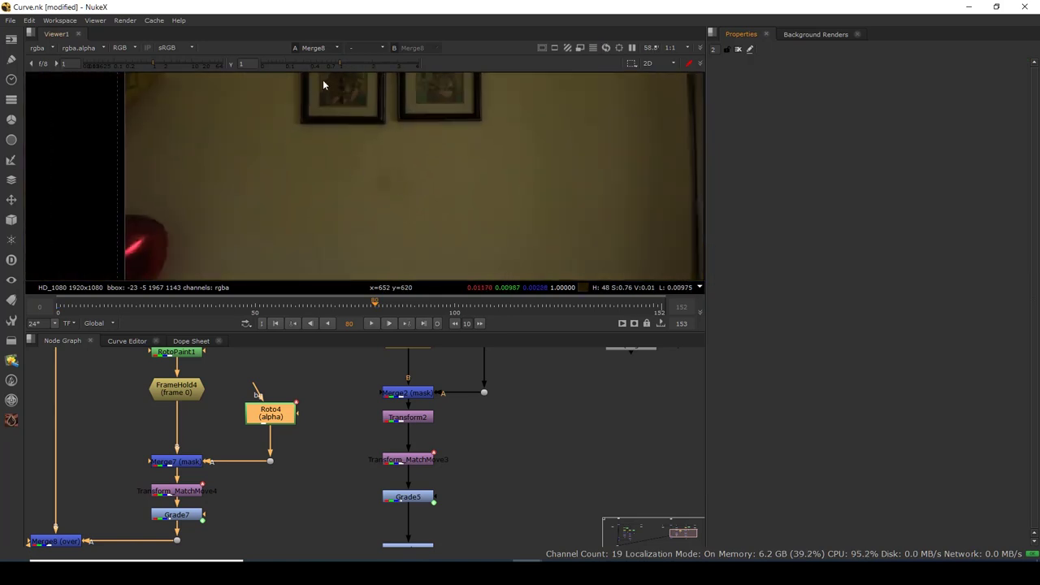
pyautogui.scroll(-5, 270, 465)
pyautogui.moveTo(174, 431); pyautogui.dragTo(265, 469)
pyautogui.press('1')
pyautogui.scroll(-2, 401, 178)
pyautogui.press('space')
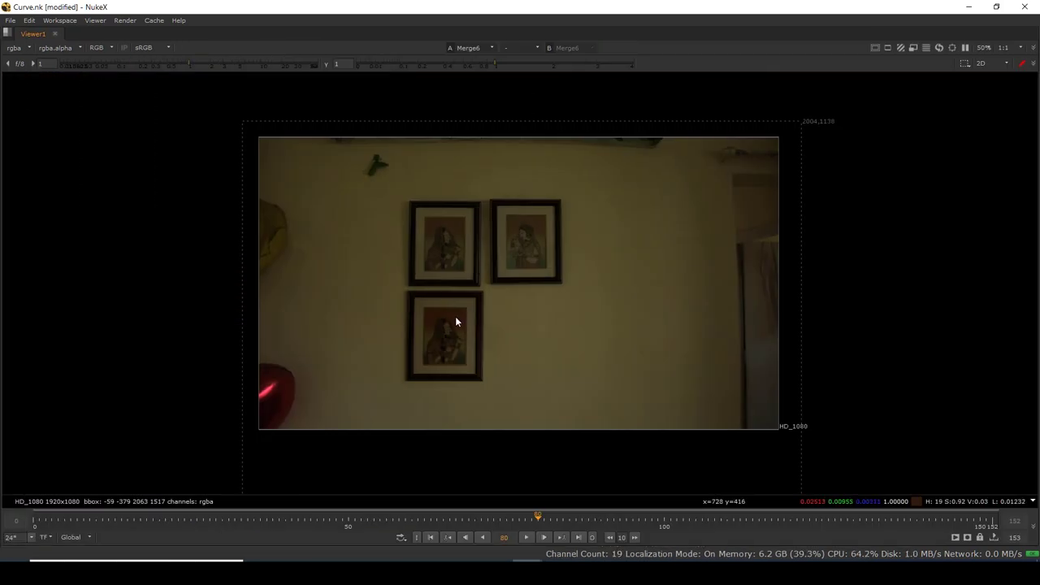
pyautogui.click(526, 538)
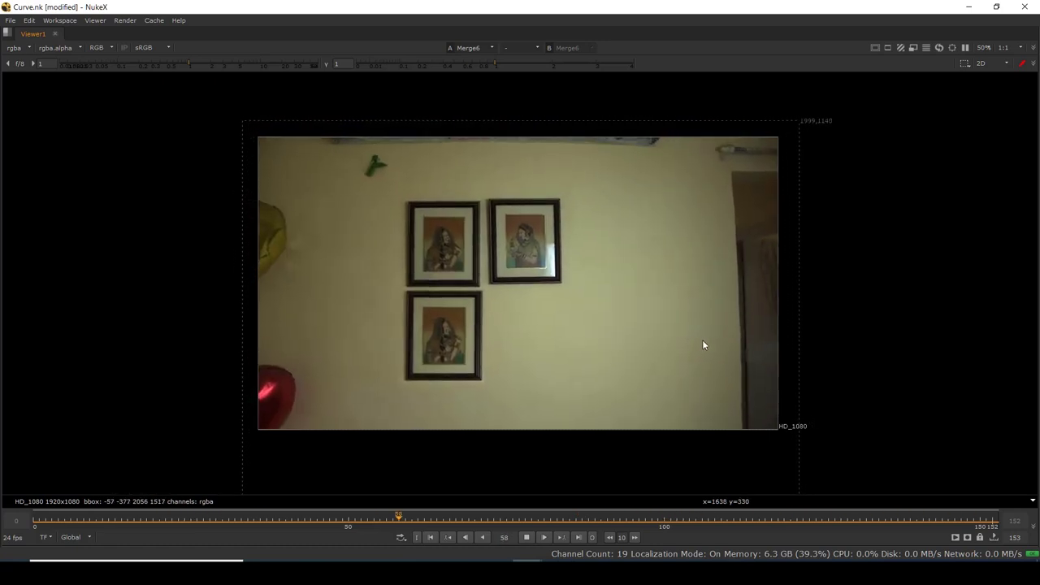
pyautogui.press('space')
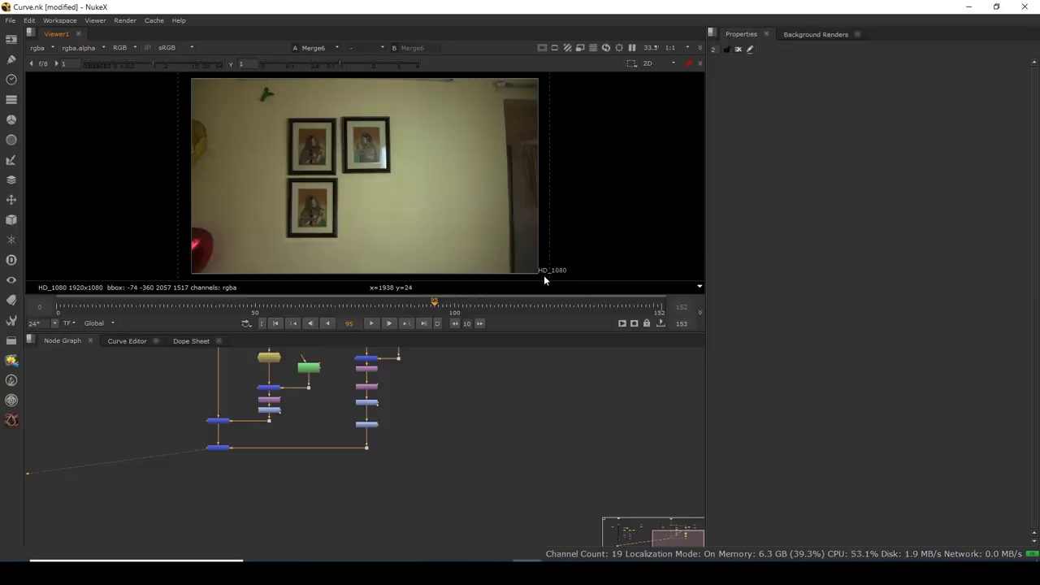
# - Open the CurveTool2 properties and review the available curve types, keeping Avg Intensities
pyautogui.scroll(5, 423, 455)
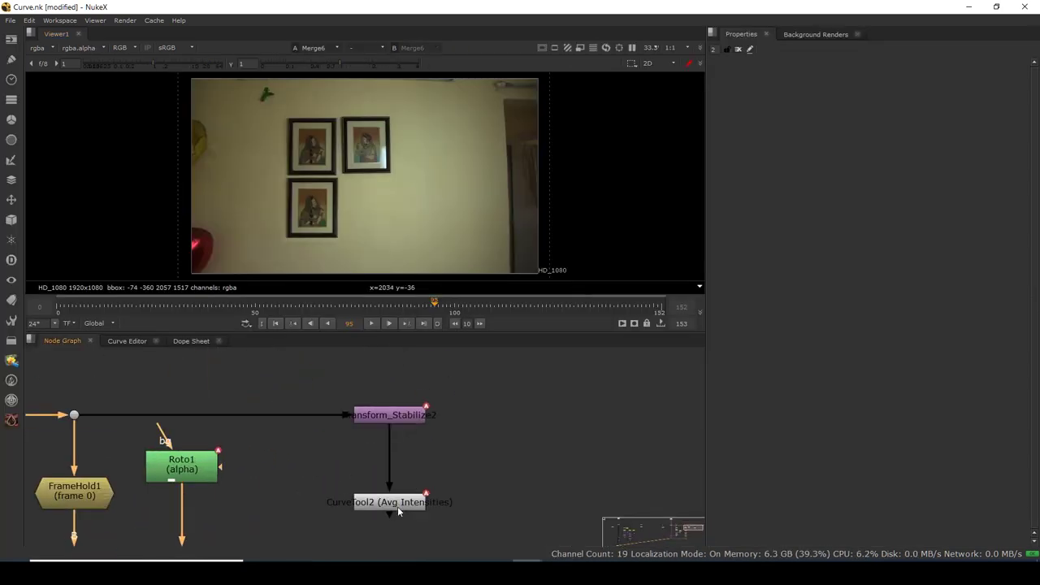
pyautogui.doubleClick(395, 503)
pyautogui.click(734, 82)
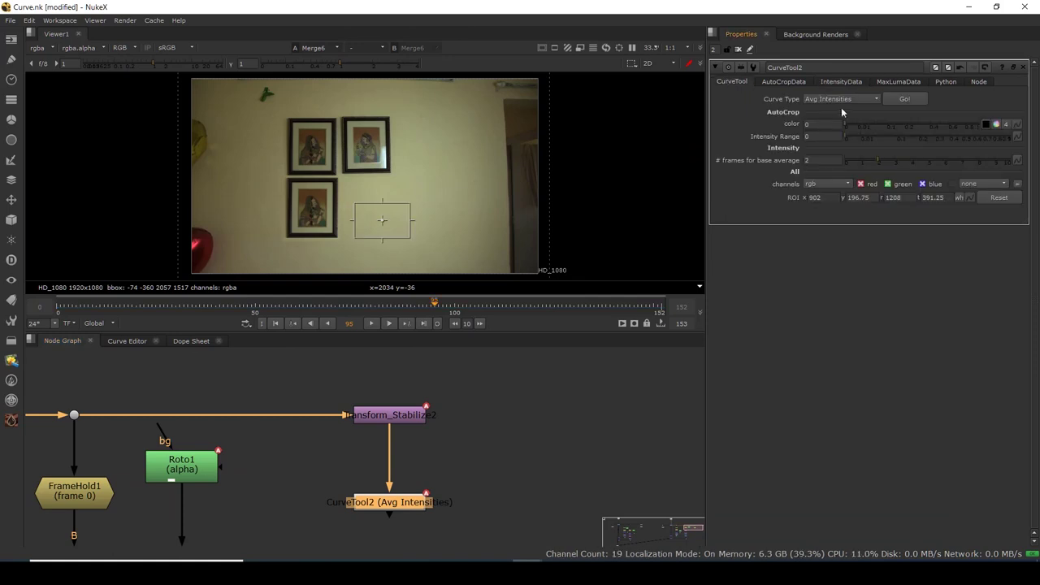
pyautogui.click(852, 101)
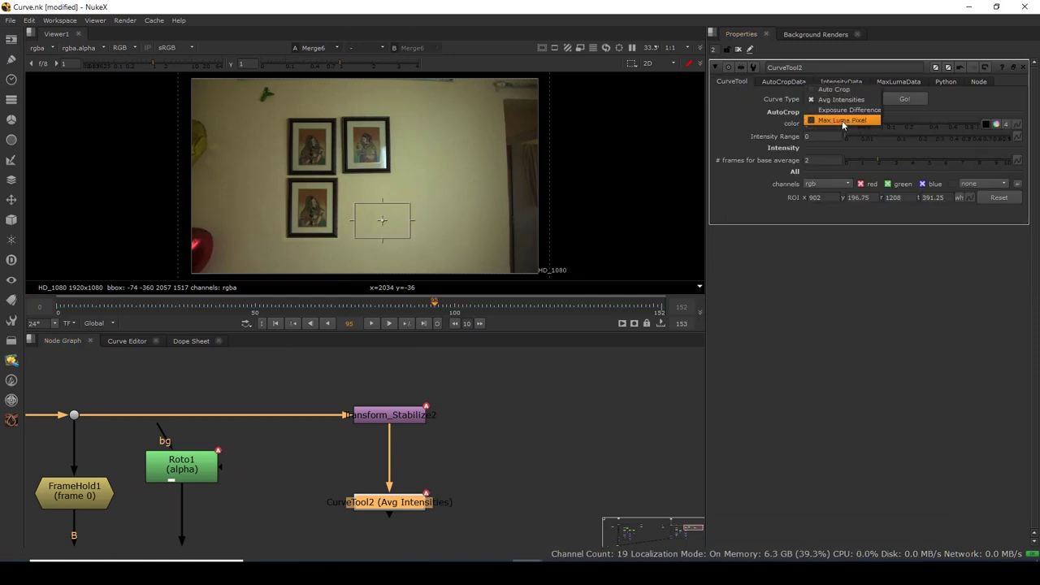
pyautogui.click(837, 304)
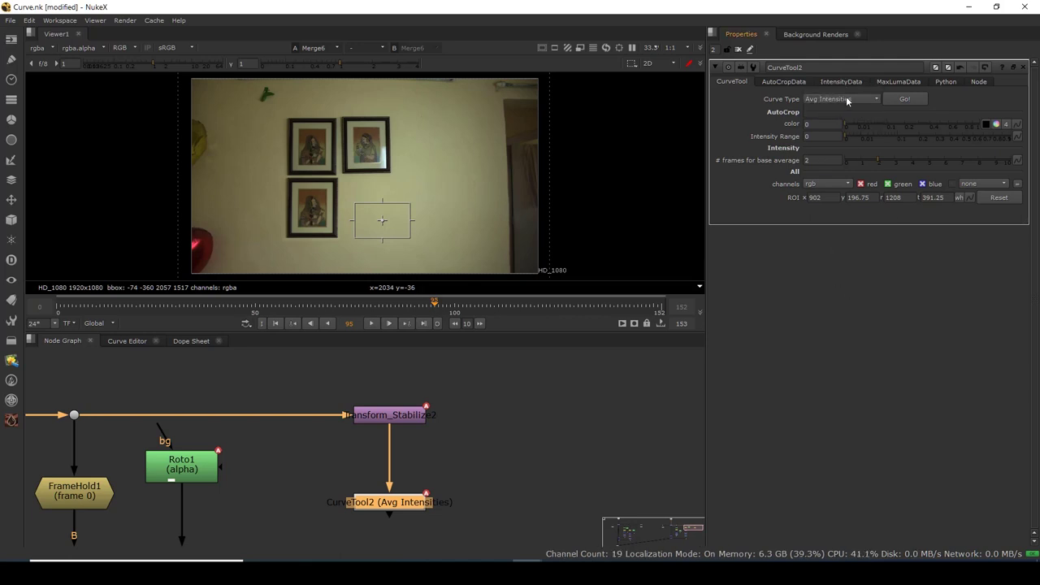
# - Examine CurveTool2's max luma, intensity and auto crop data, and return to its main settings and analysis region
pyautogui.click(888, 83)
pyautogui.click(846, 83)
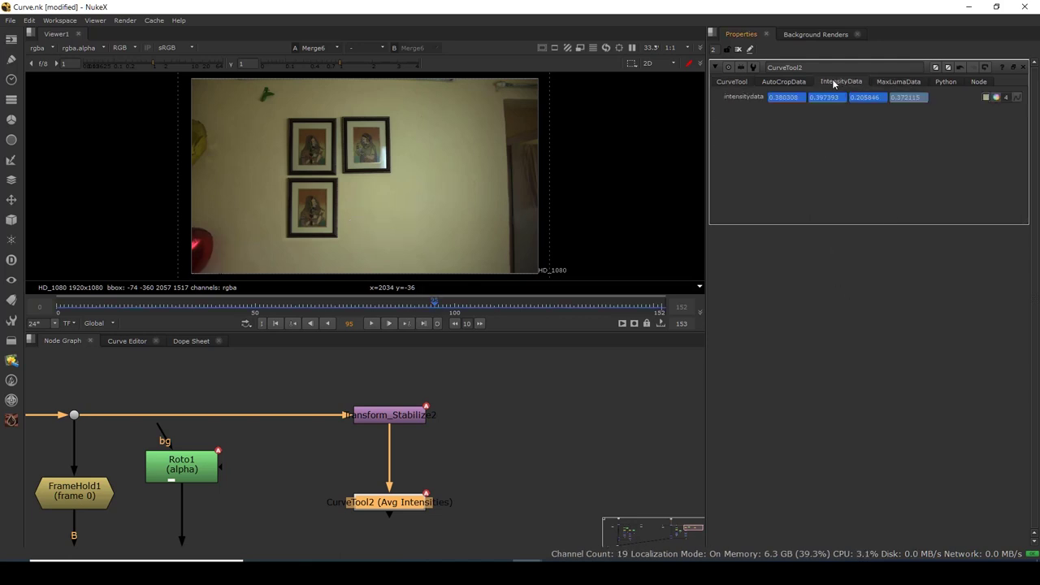
pyautogui.click(774, 86)
pyautogui.click(732, 84)
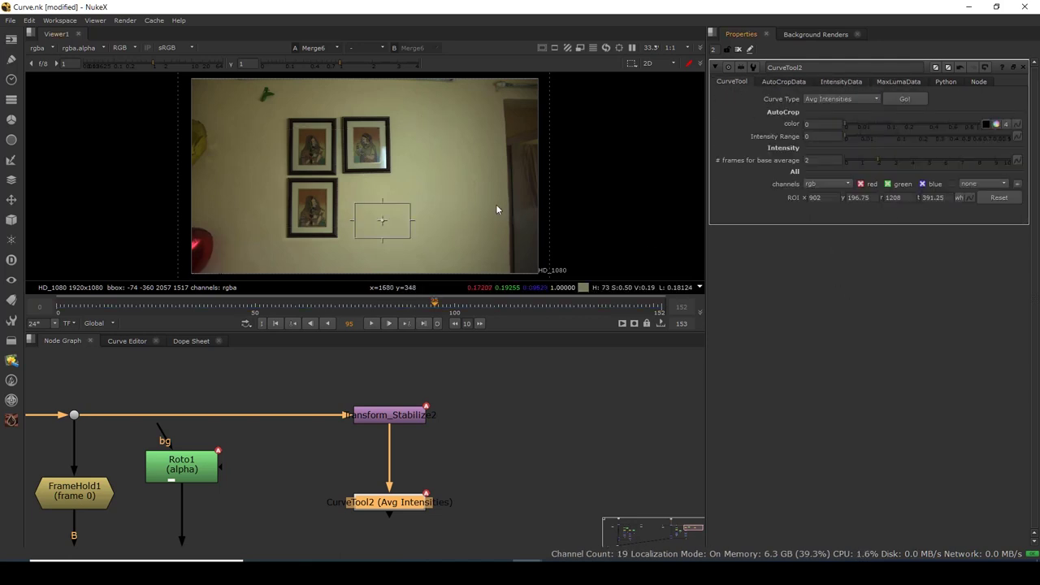
pyautogui.moveTo(438, 213); pyautogui.dragTo(452, 218)
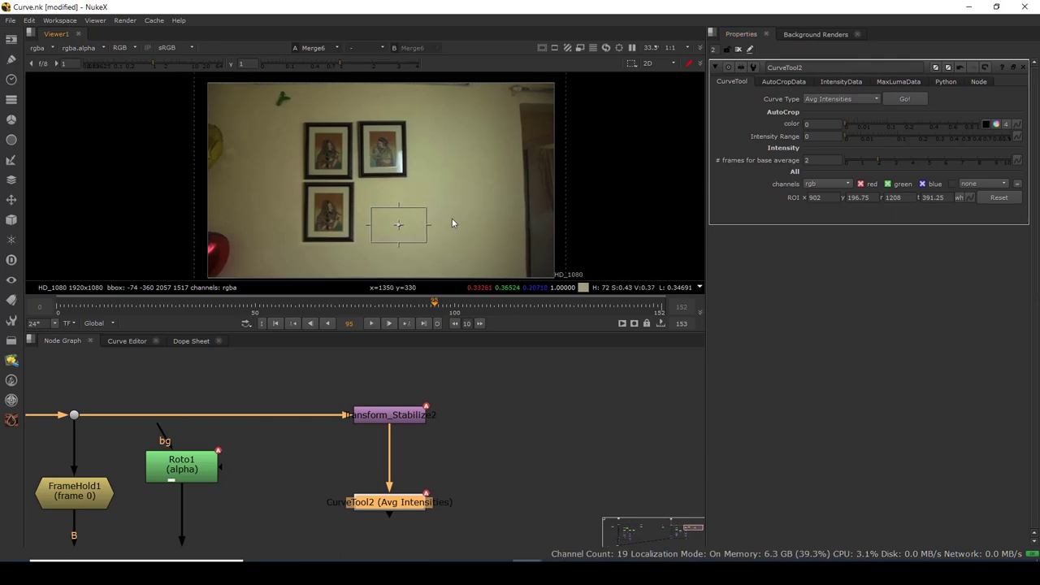